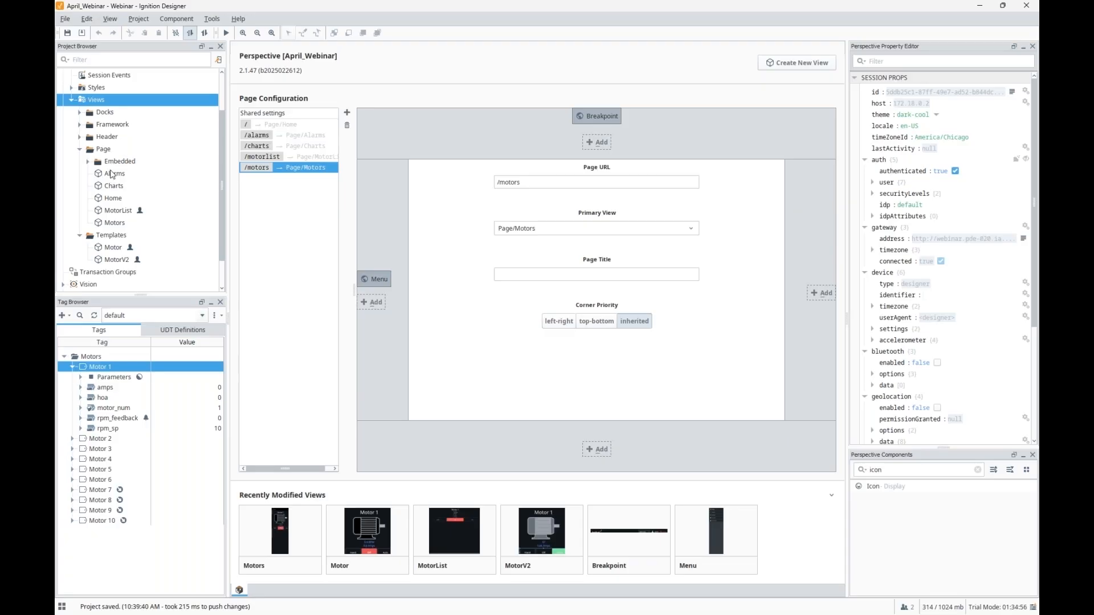
Step: Look over the MotorList and Motors page views and the Motor template in the project
mouse_move(111, 173)
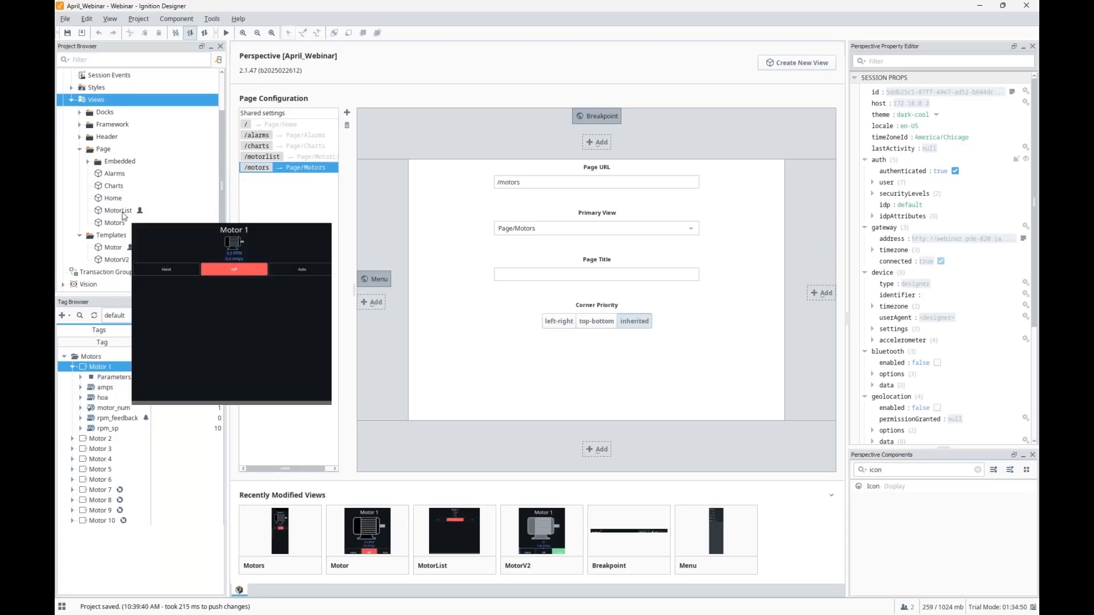
click(122, 213)
click(117, 225)
click(117, 247)
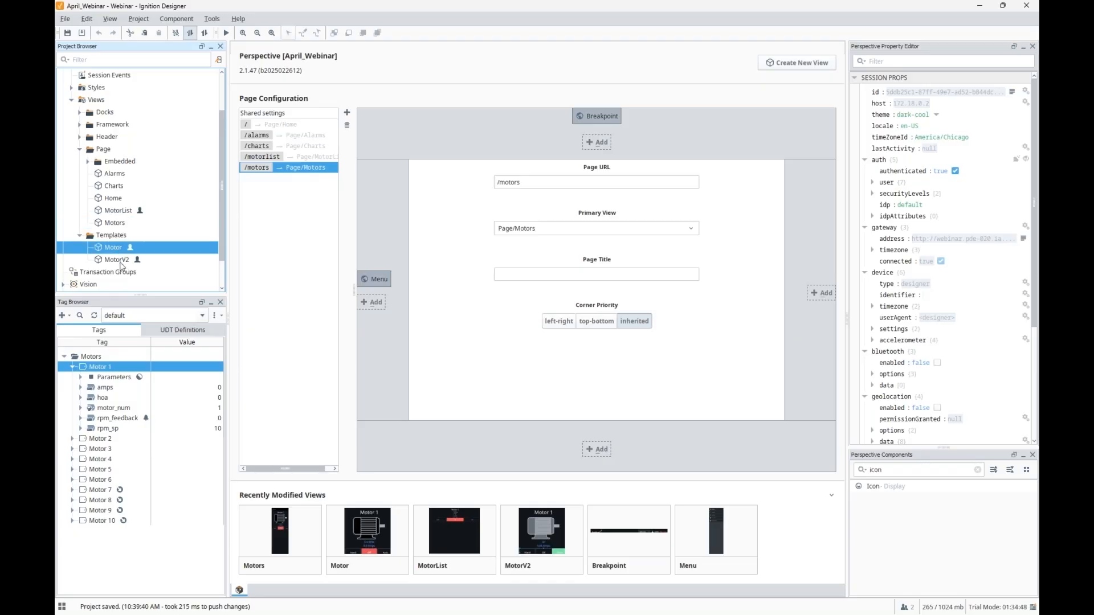
Step: Review the MotorPlus and Motor UDT definitions, then return to the tags and collapse the Motor 1 instance
click(196, 331)
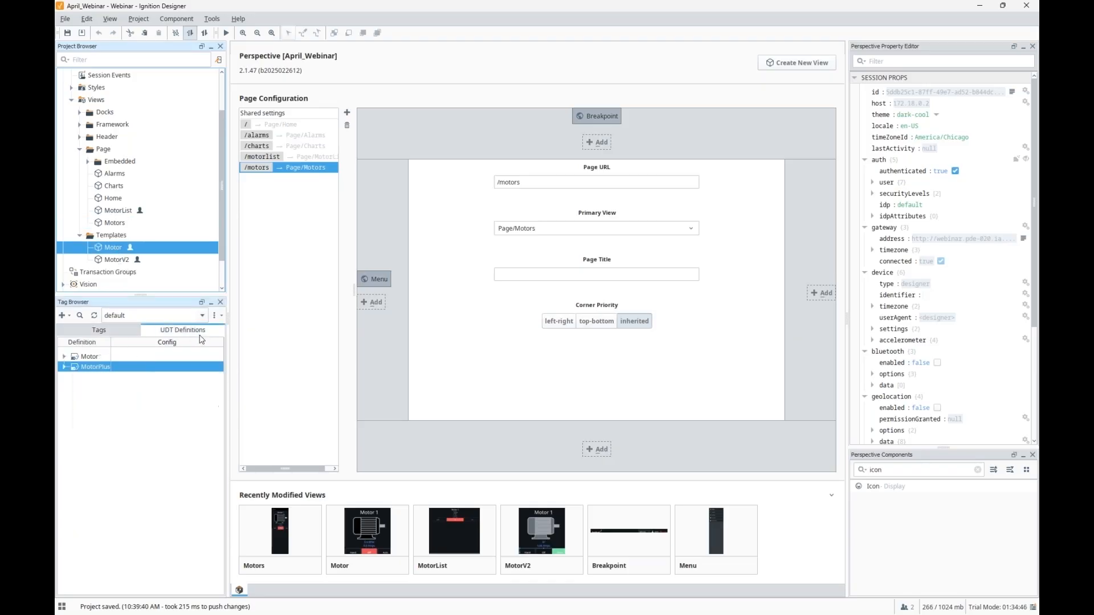
click(90, 368)
click(92, 358)
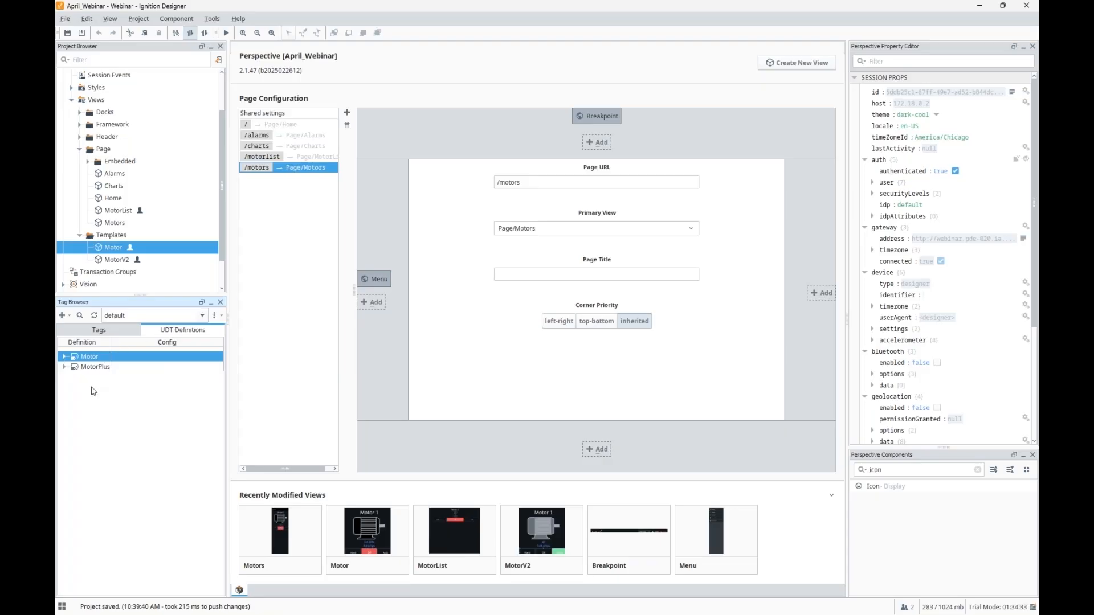
click(92, 331)
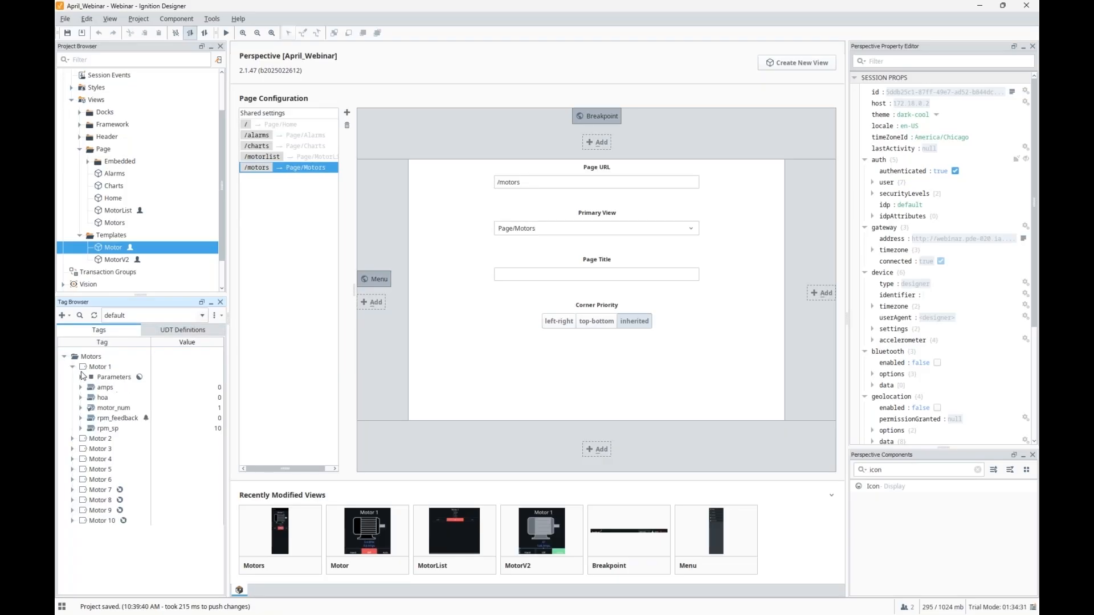
click(73, 369)
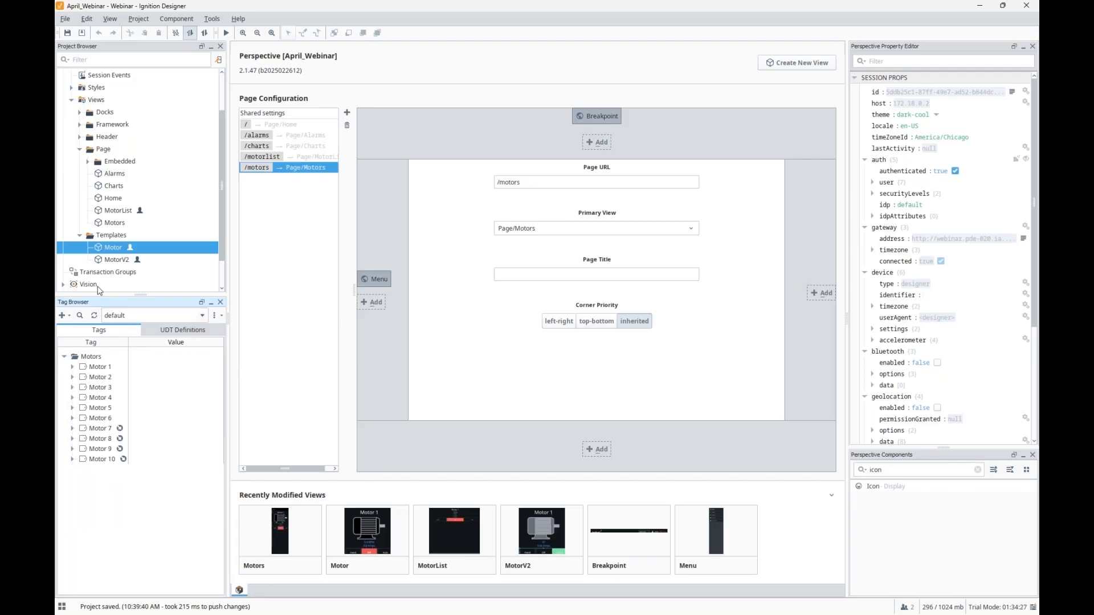
Step: Open the Motors page view and inspect the instance parameter of its embedded motor view with the property editor widened
double_click(117, 224)
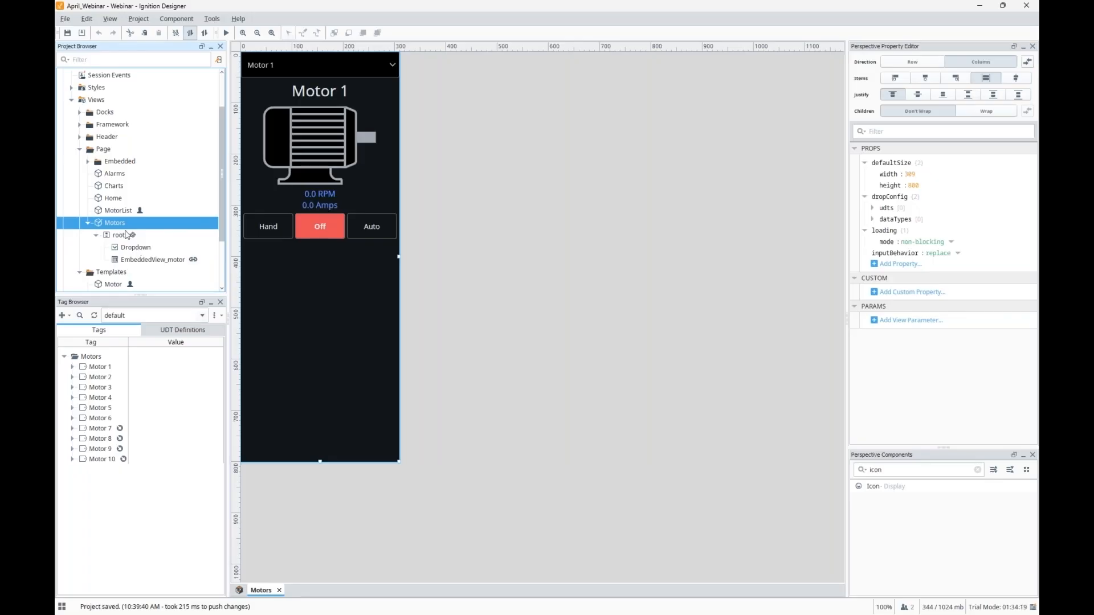
click(141, 260)
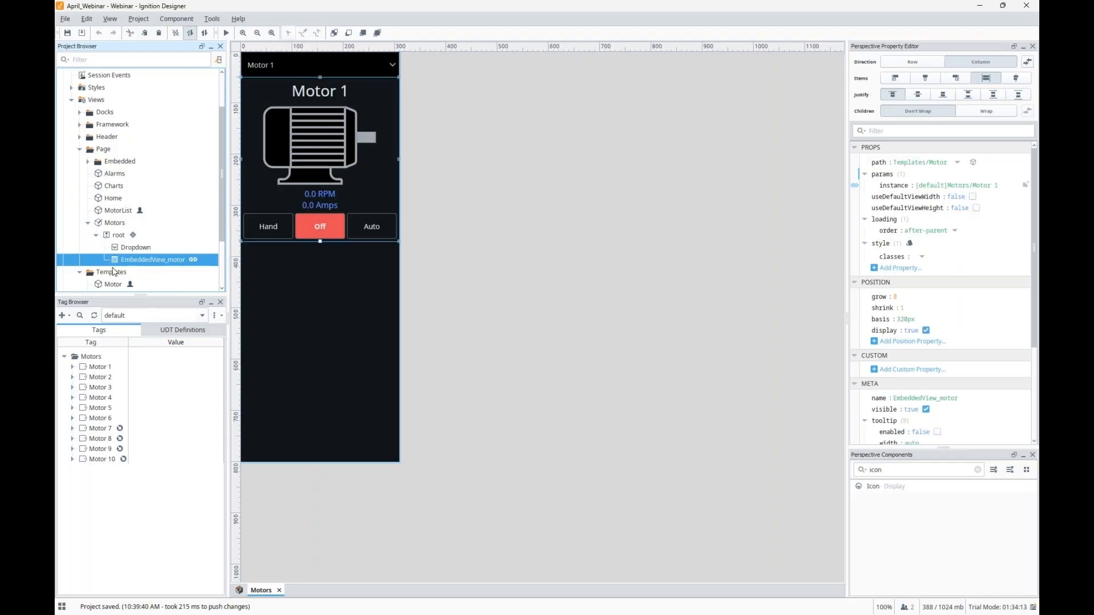
scroll(117, 269, down, 1)
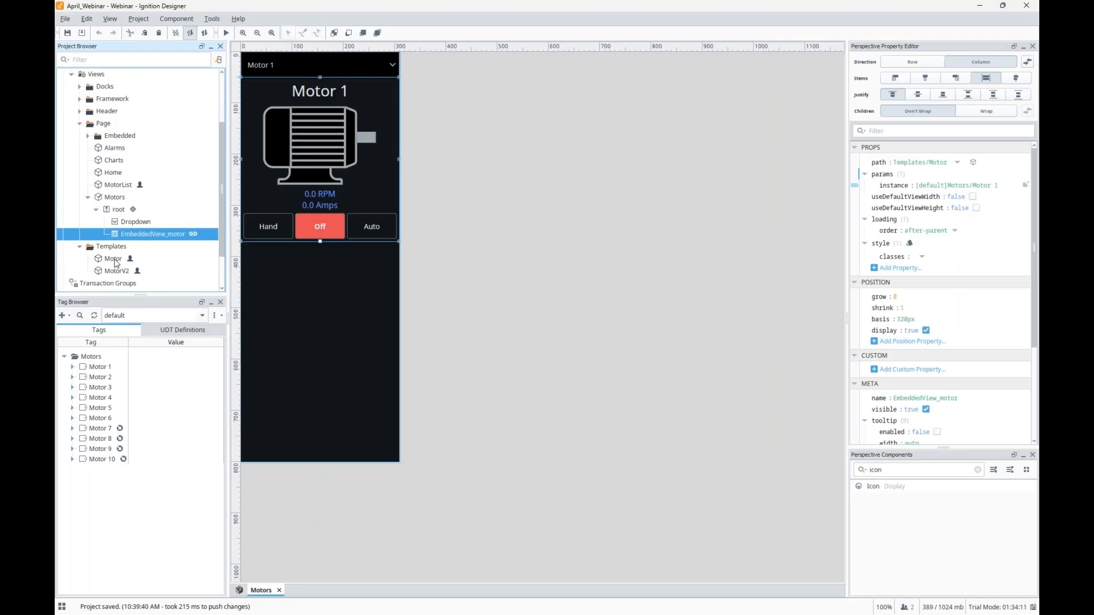
drag(847, 140, 782, 140)
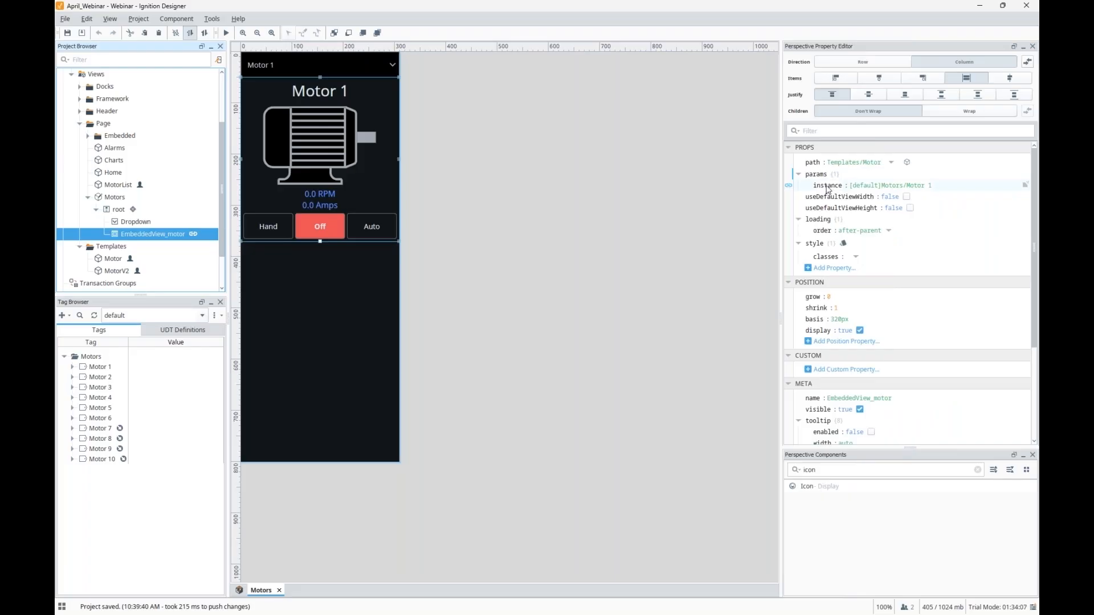
click(931, 186)
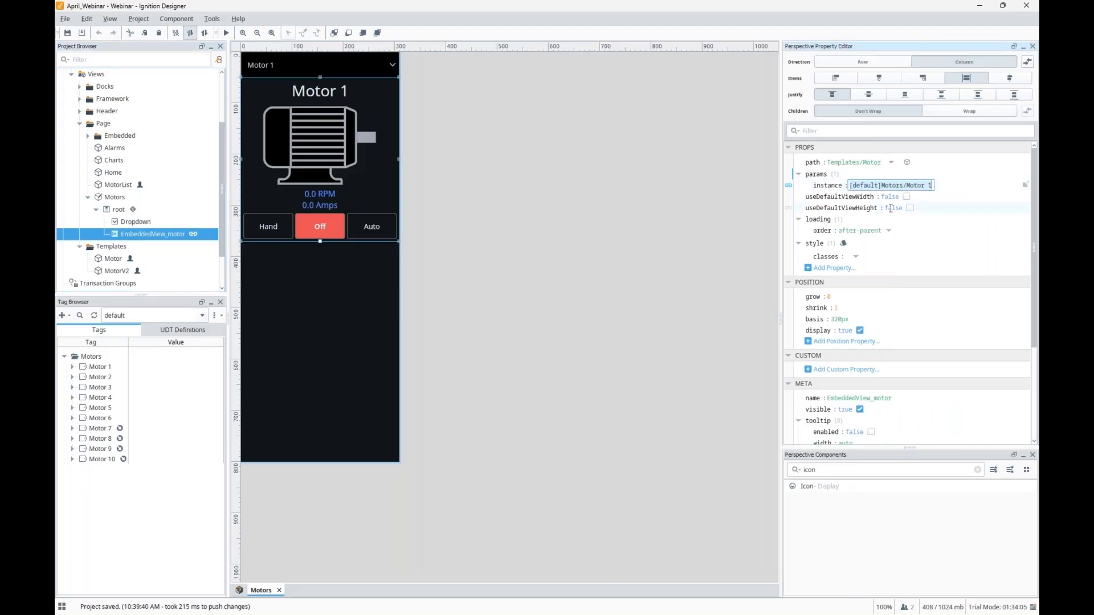
Step: Examine the property binding on the embedded view's instance parameter and close it without changes
click(789, 186)
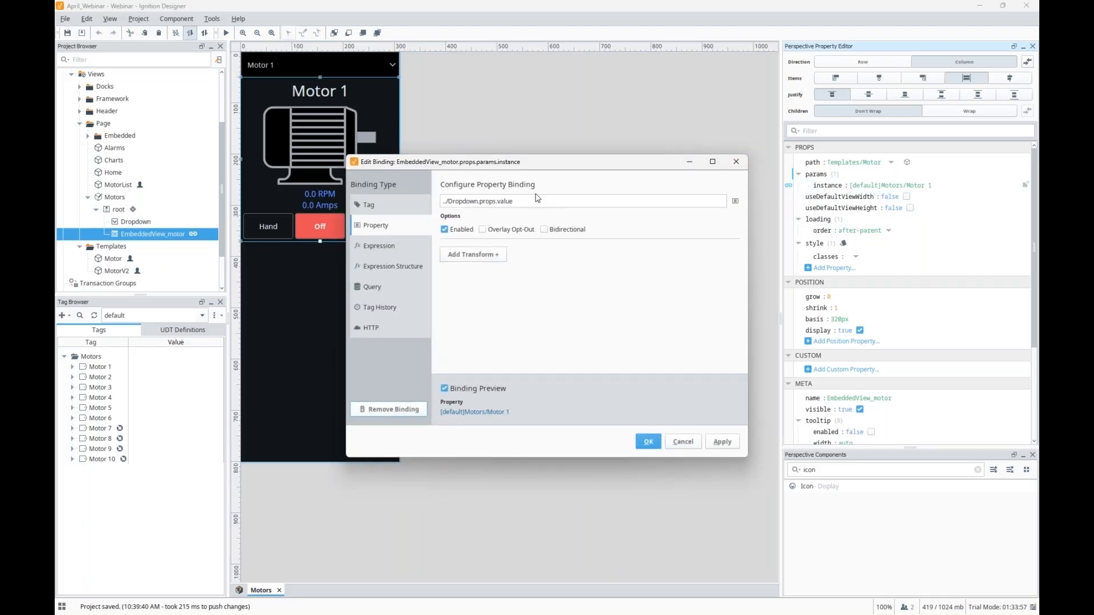
drag(515, 201, 446, 197)
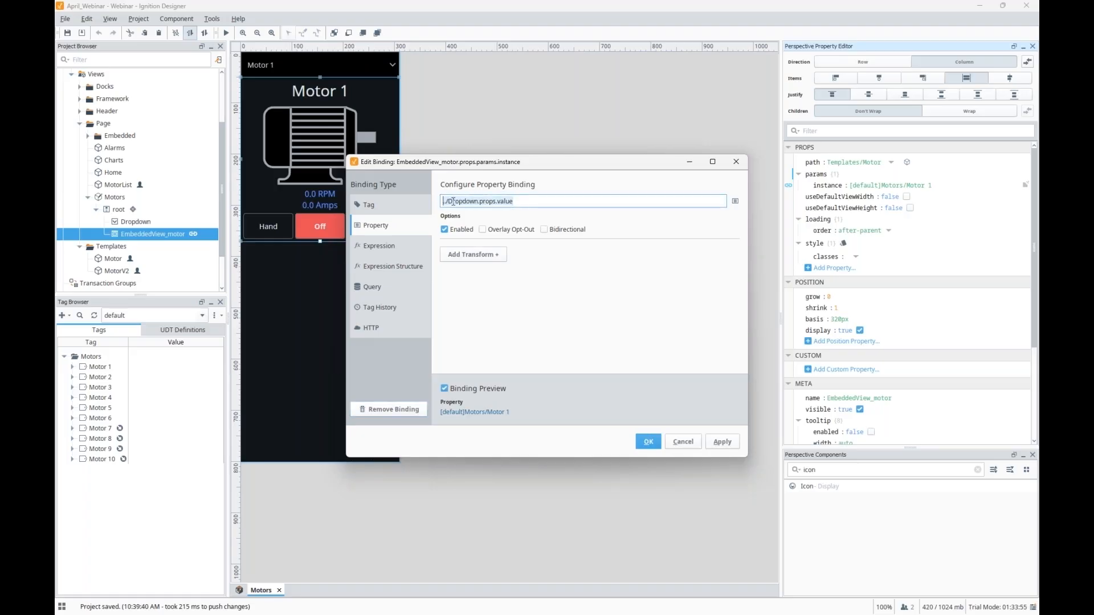
click(446, 202)
drag(445, 201, 494, 201)
click(511, 200)
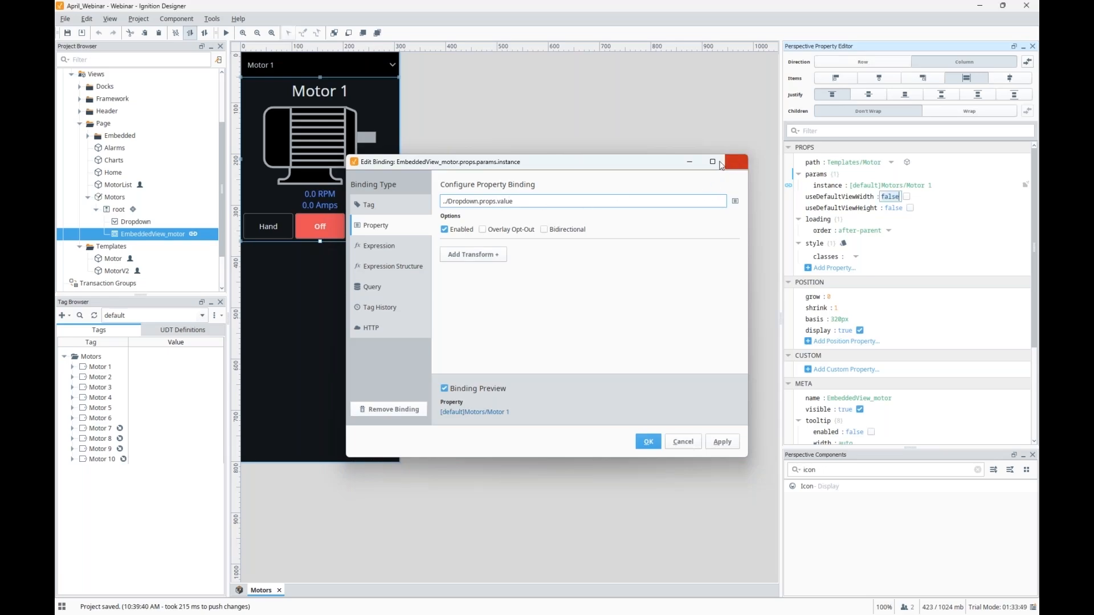
click(737, 161)
Step: Test the motor dropdown in preview mode by choosing Motor 2, Motor 3 and Motor 1, then return to design mode
click(226, 32)
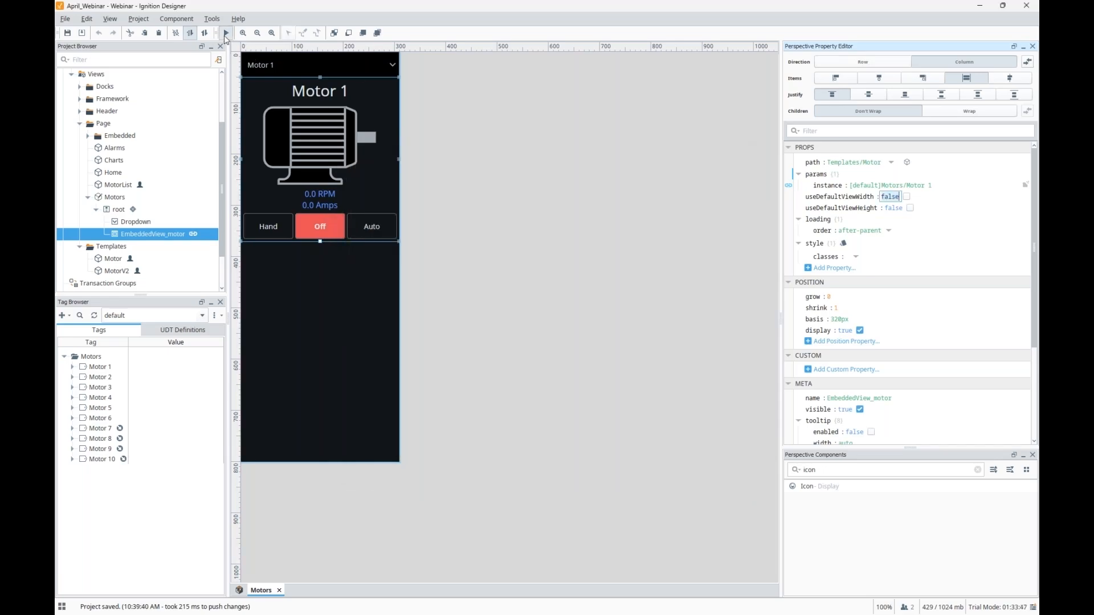
click(302, 65)
click(304, 105)
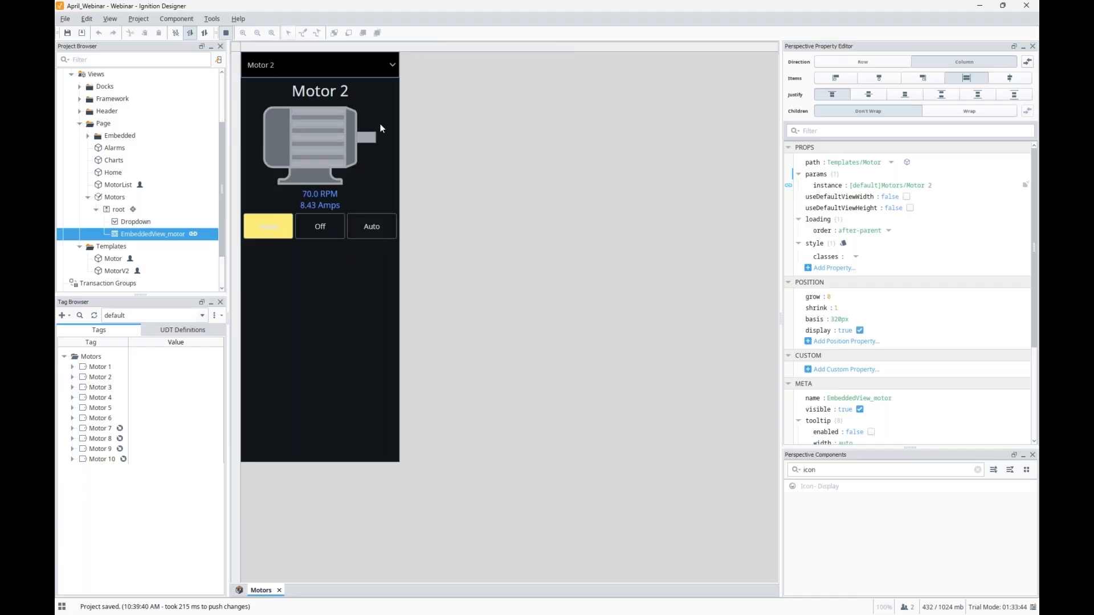
click(382, 64)
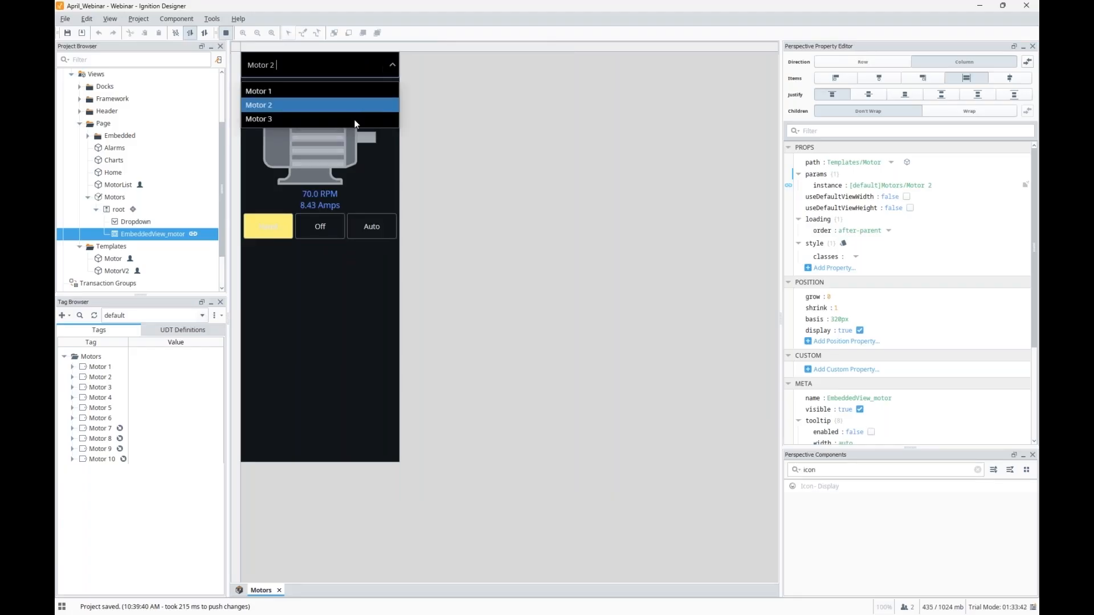
click(379, 116)
click(391, 64)
click(379, 93)
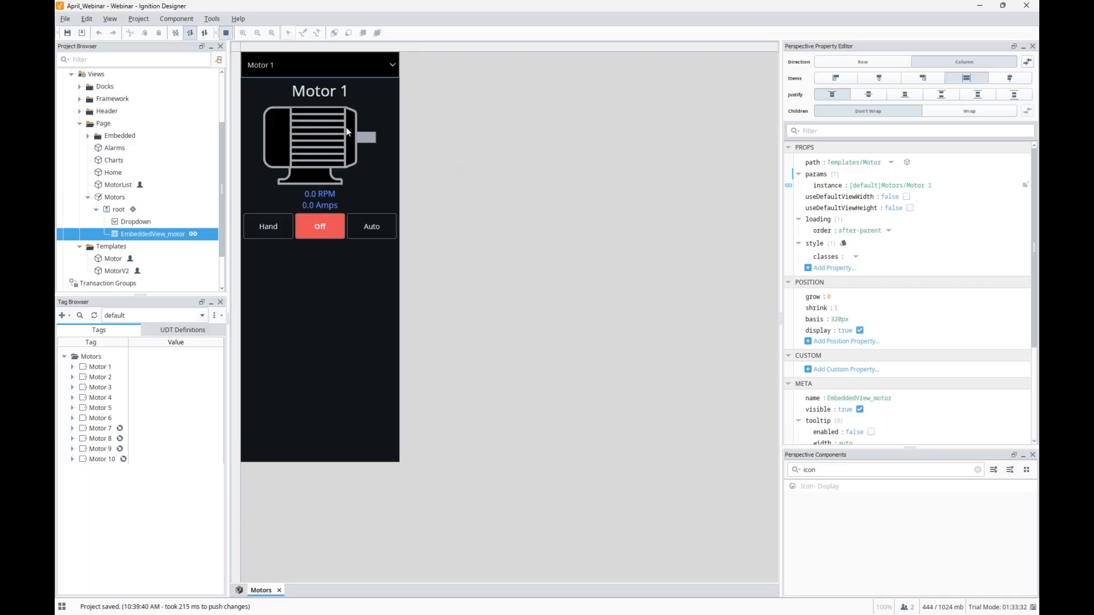
click(227, 33)
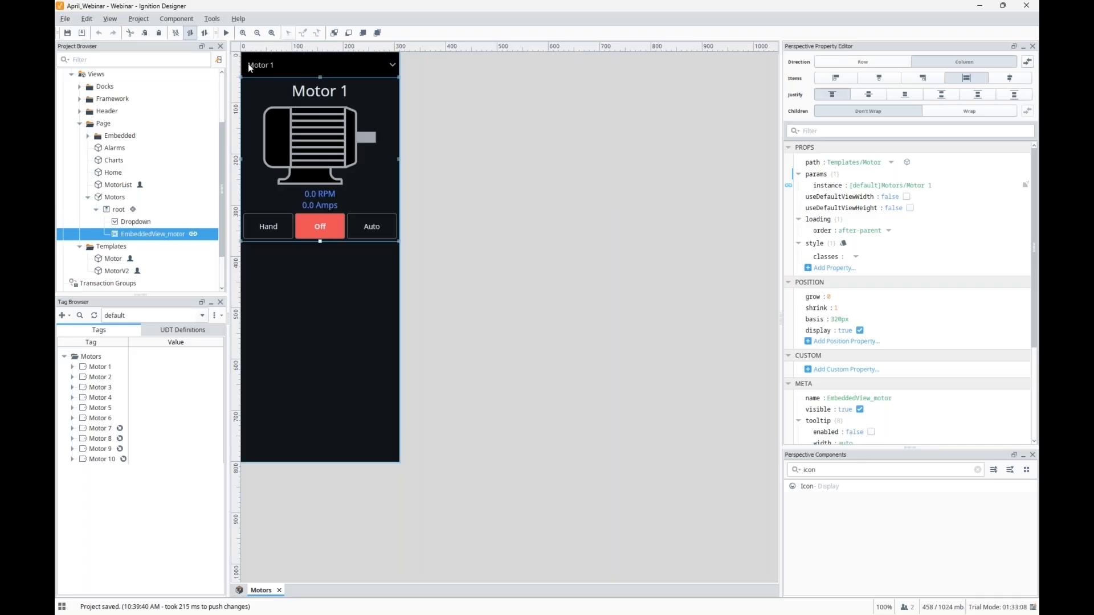
Step: Wrap the motor dropdown in a Flex Row container and expand the new container in the project tree
click(269, 63)
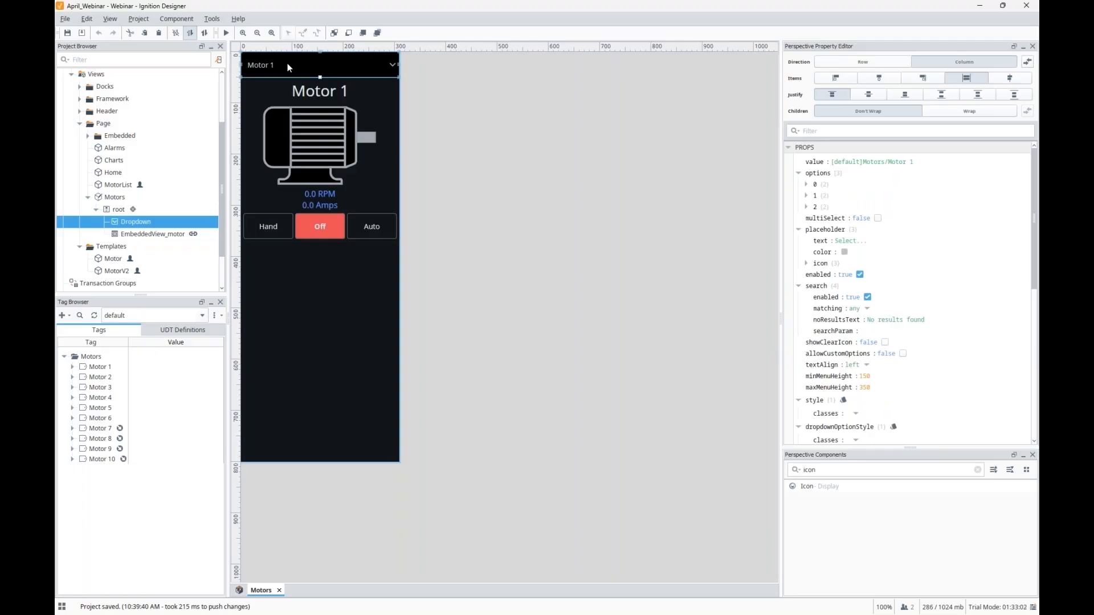
right_click(287, 64)
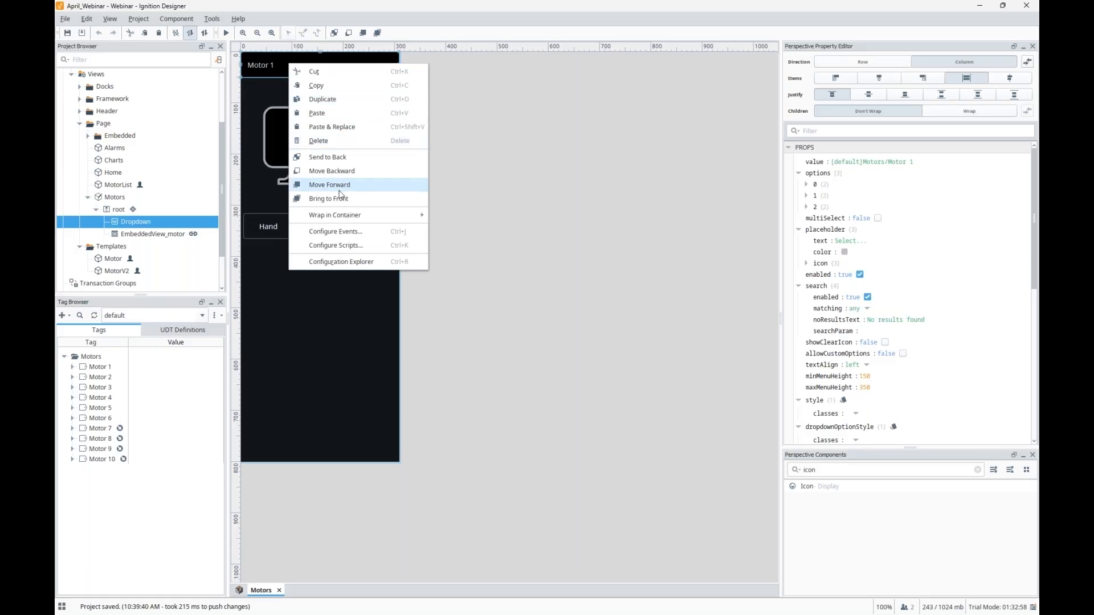
mouse_move(378, 217)
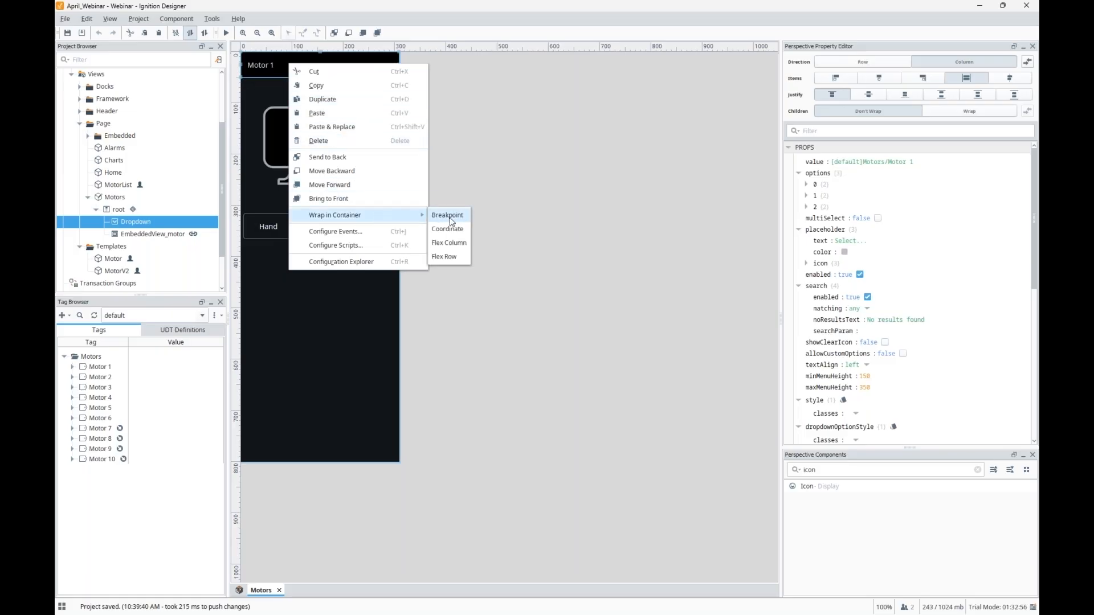
click(456, 257)
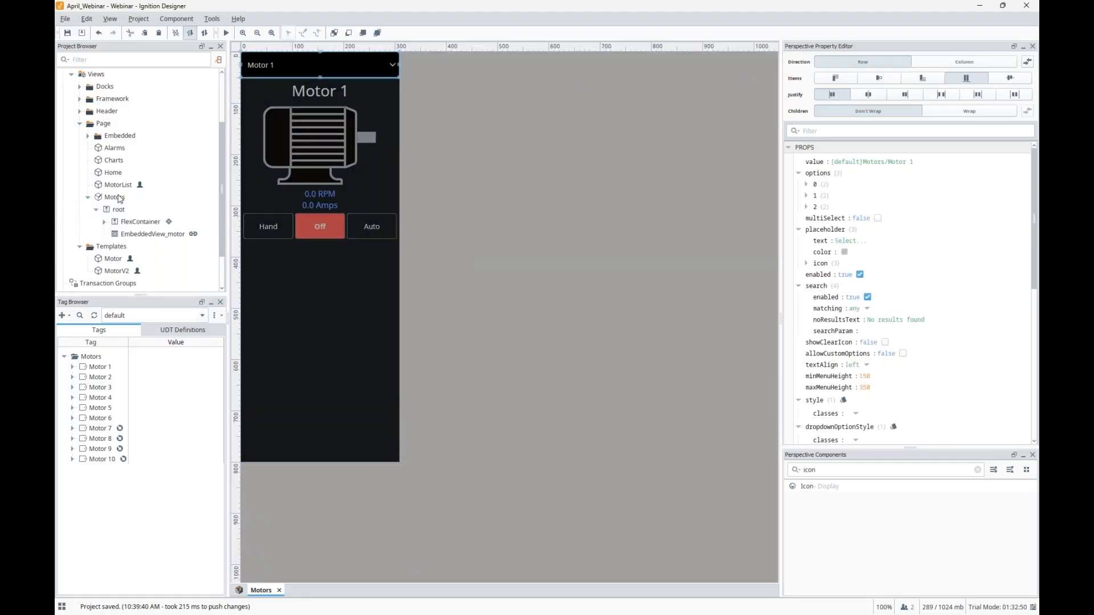
click(105, 222)
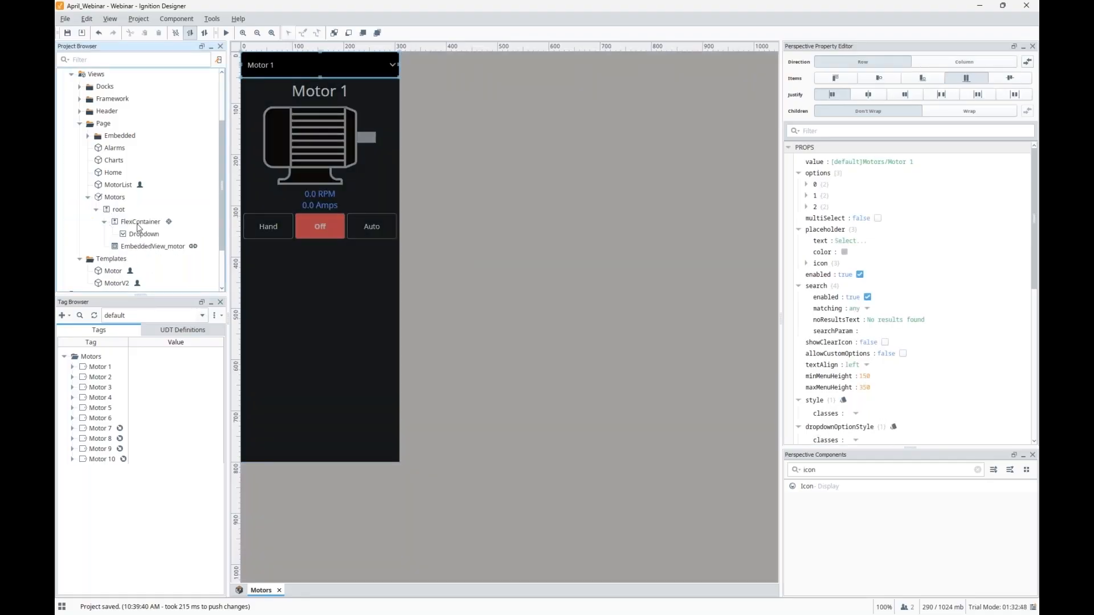
click(143, 222)
click(145, 235)
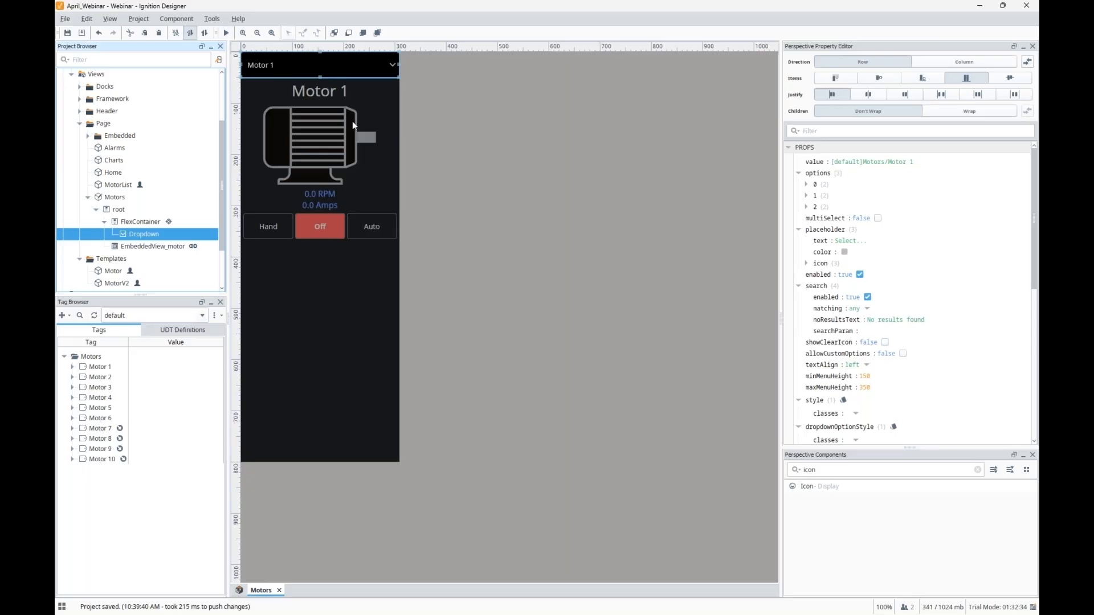
Step: Add a Label component in front of the dropdown inside the flex container and set its text to "Select Motor"
double_click(825, 469)
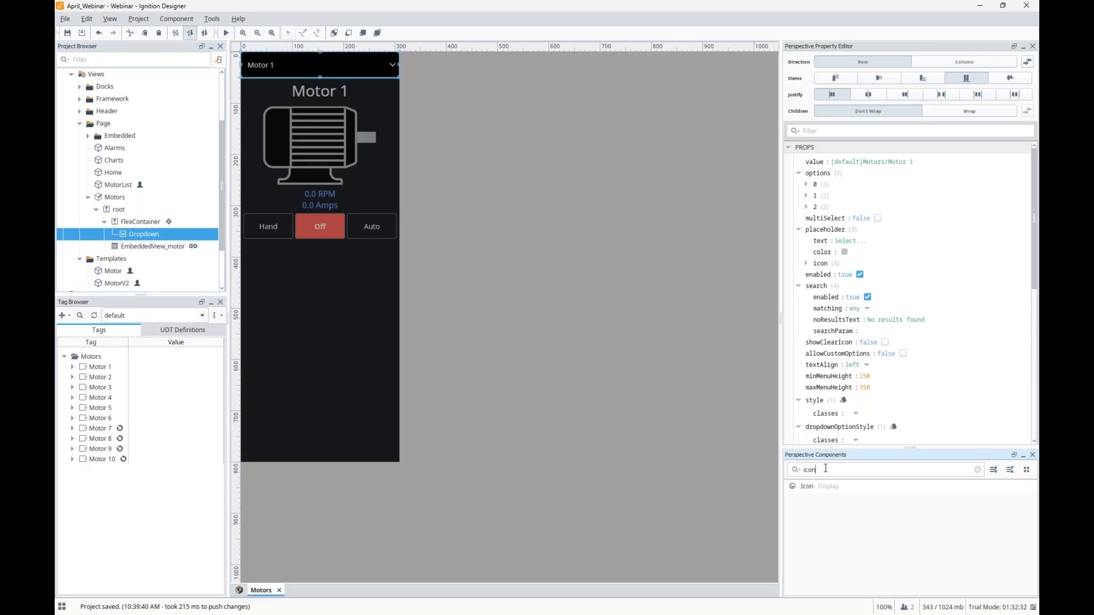
text(lab)
drag(834, 488, 265, 54)
click(836, 162)
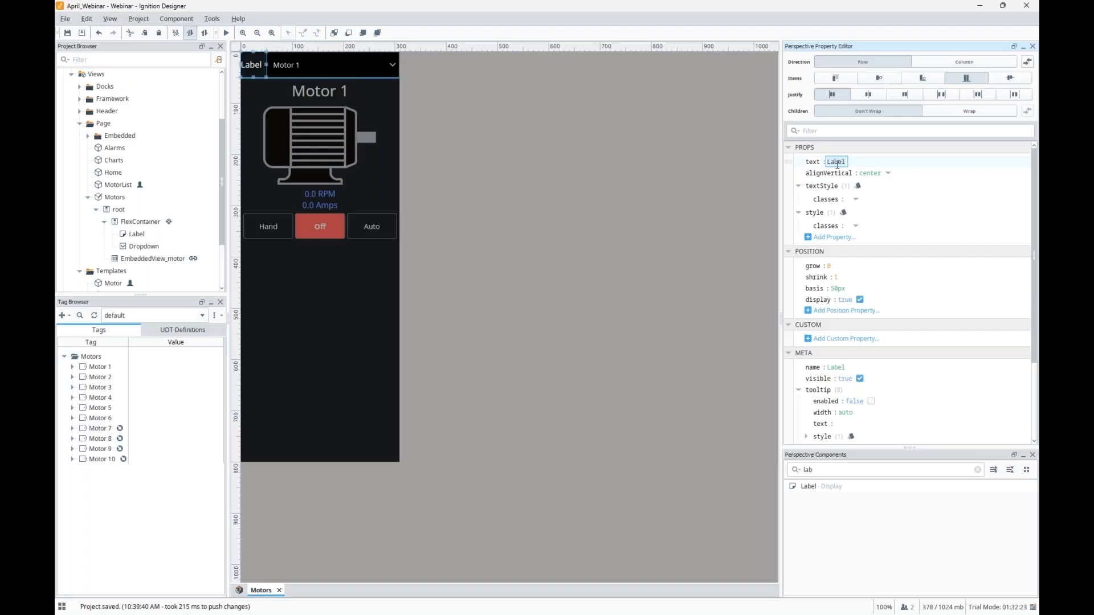
text(Select Motor)
key(Tab)
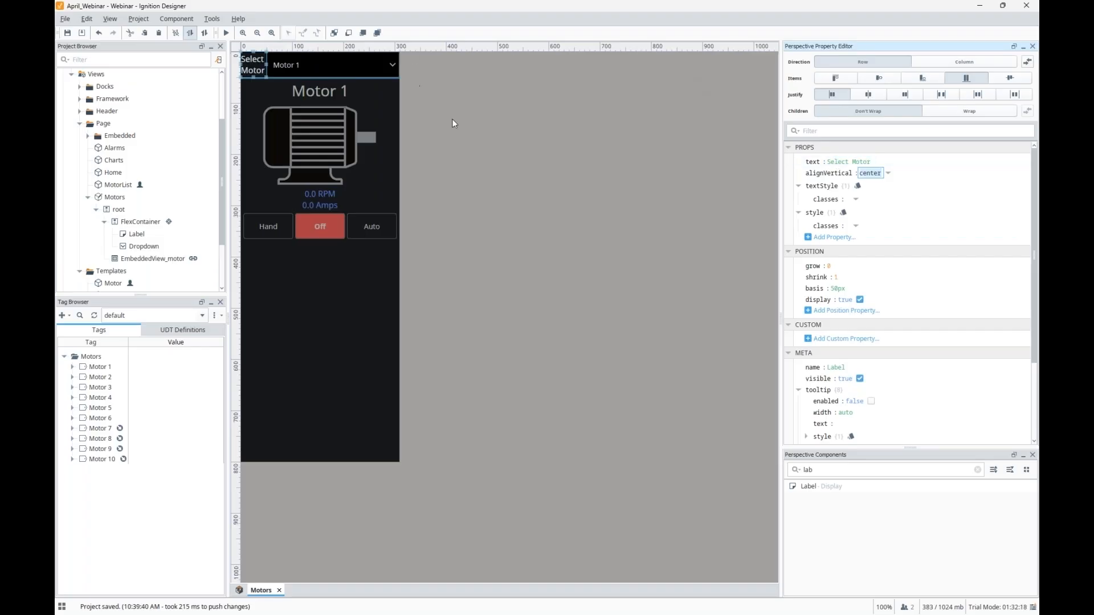
Step: Set the Select Motor label's position basis to 100px
click(847, 289)
text(100px)
key(Return)
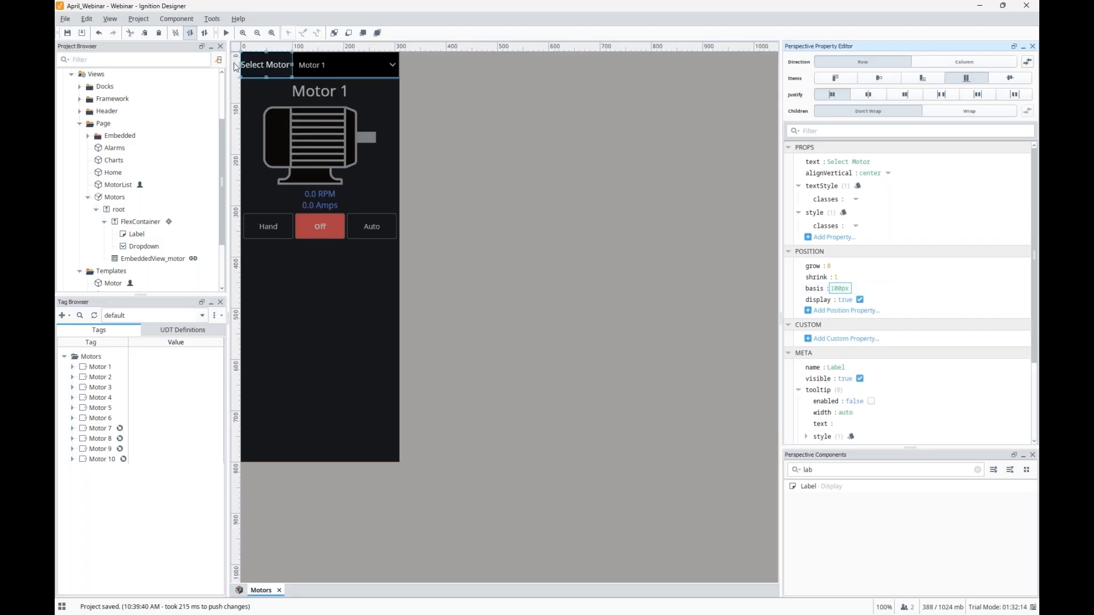
click(330, 136)
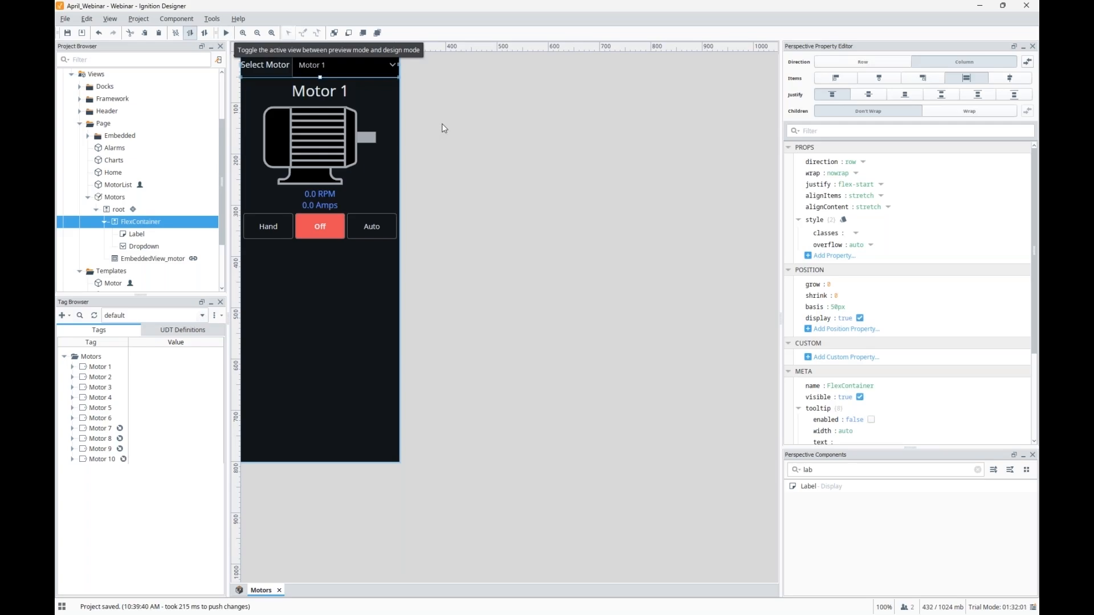
key(F5)
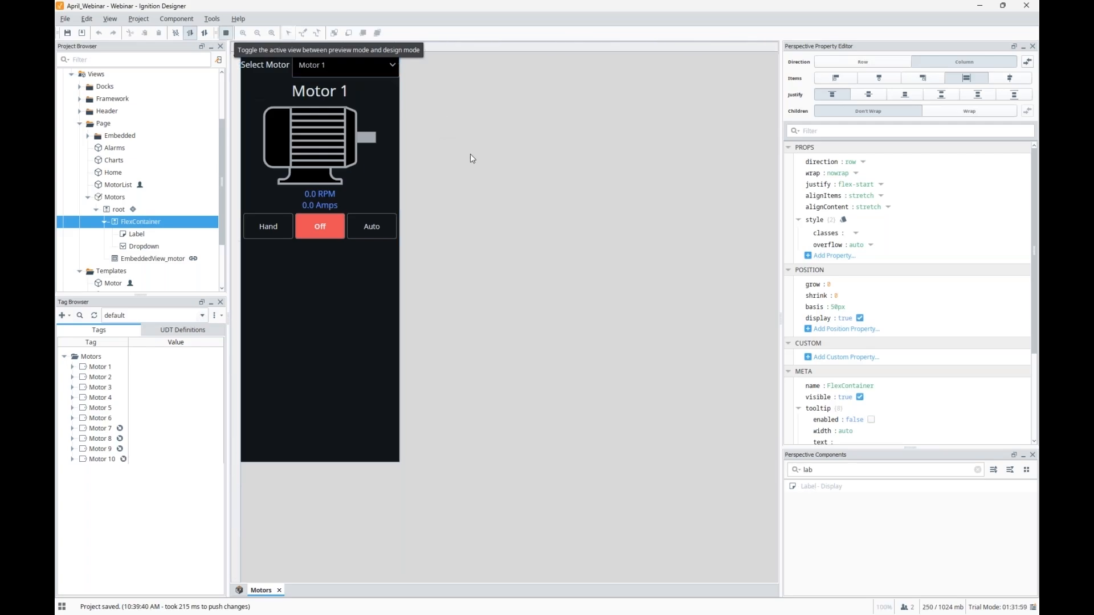
key(F5)
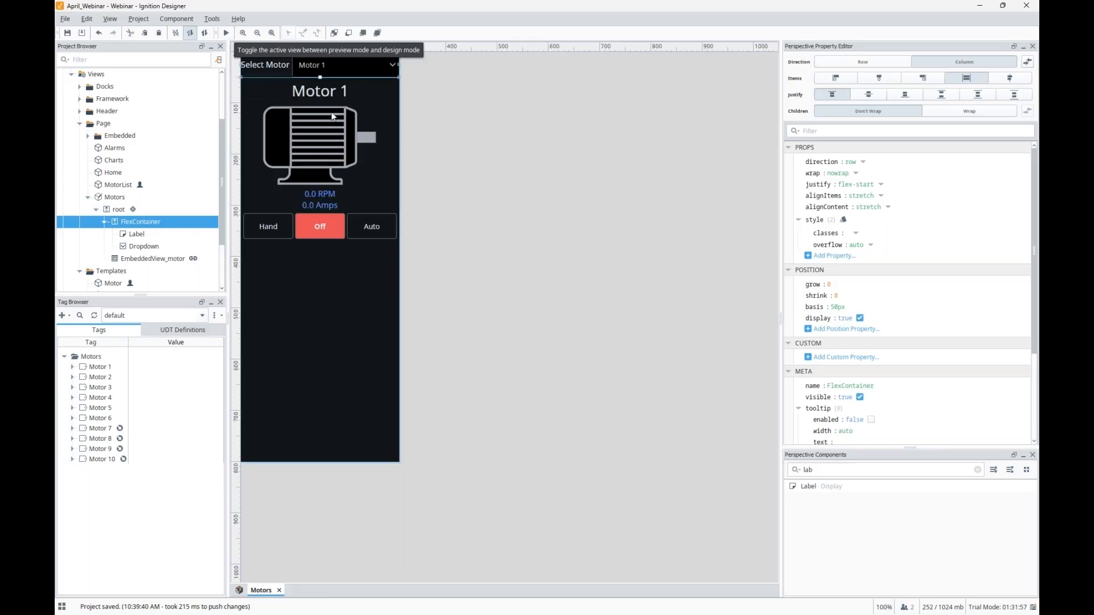
click(344, 63)
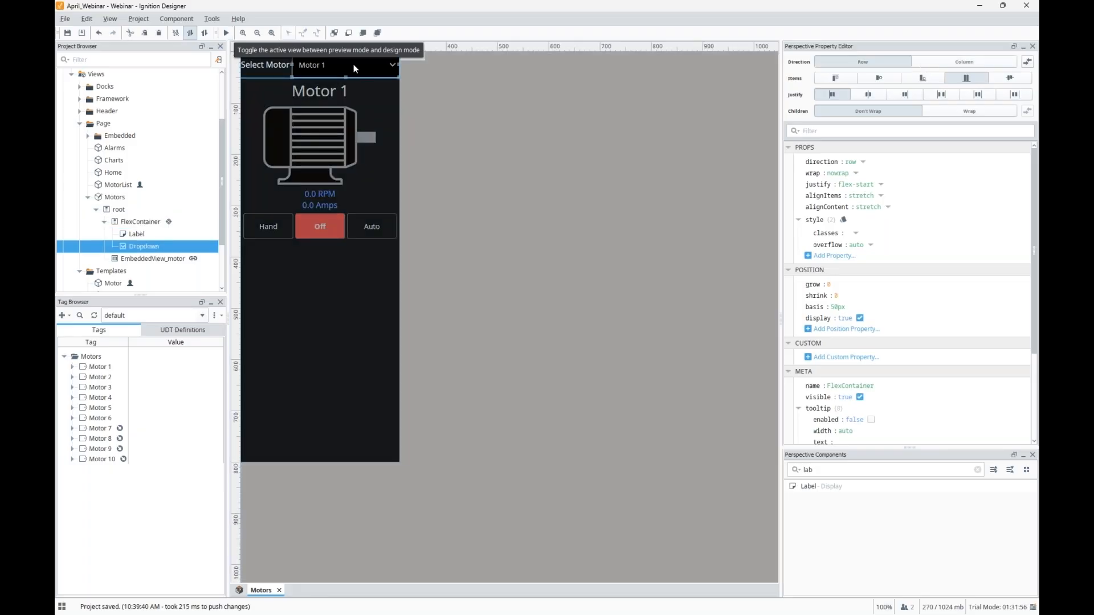
click(422, 102)
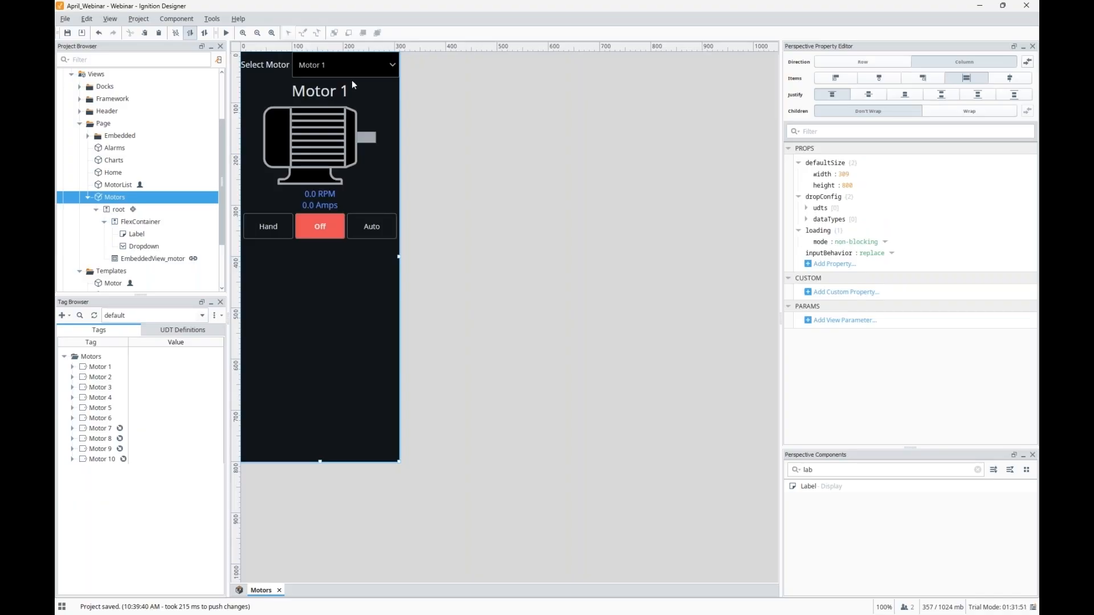
Step: Test the motor dropdown beside its new label in preview mode by choosing Motor 2 and Motor 3, and return to design mode
key(F5)
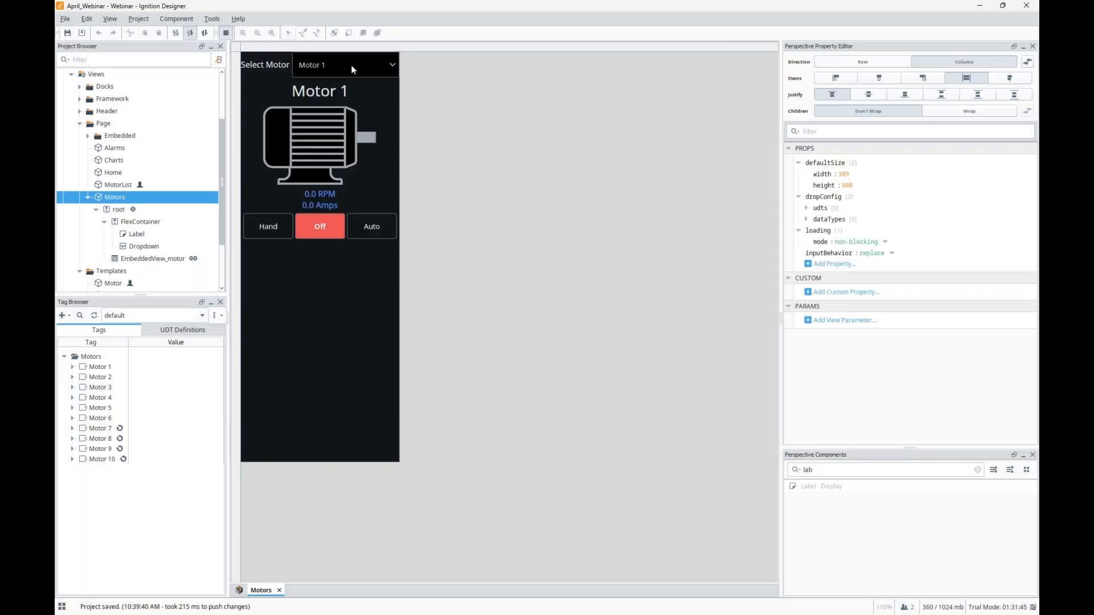
click(351, 65)
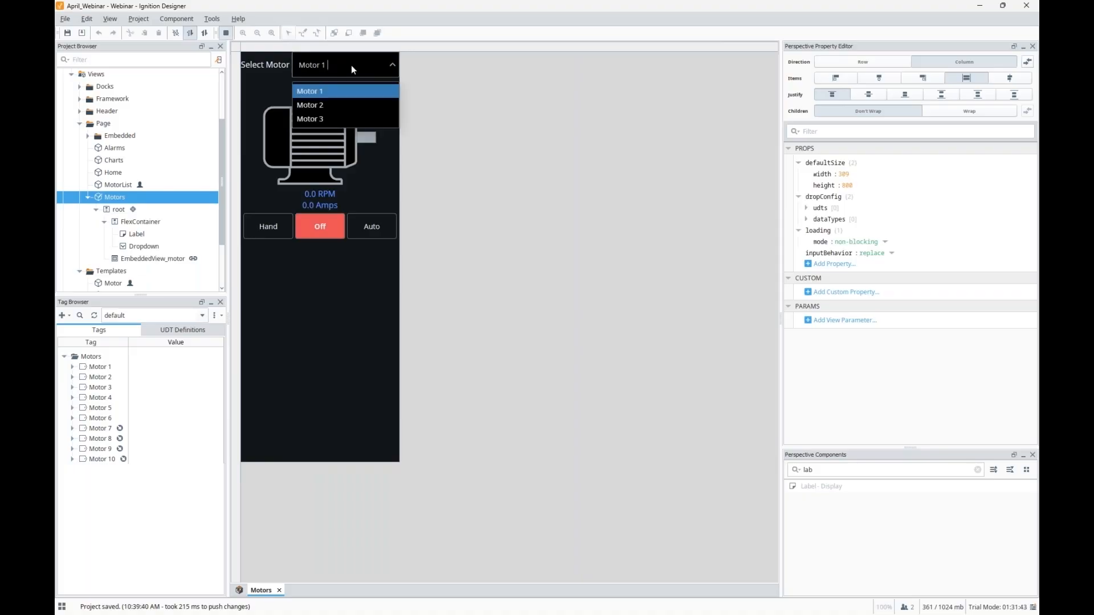
click(347, 103)
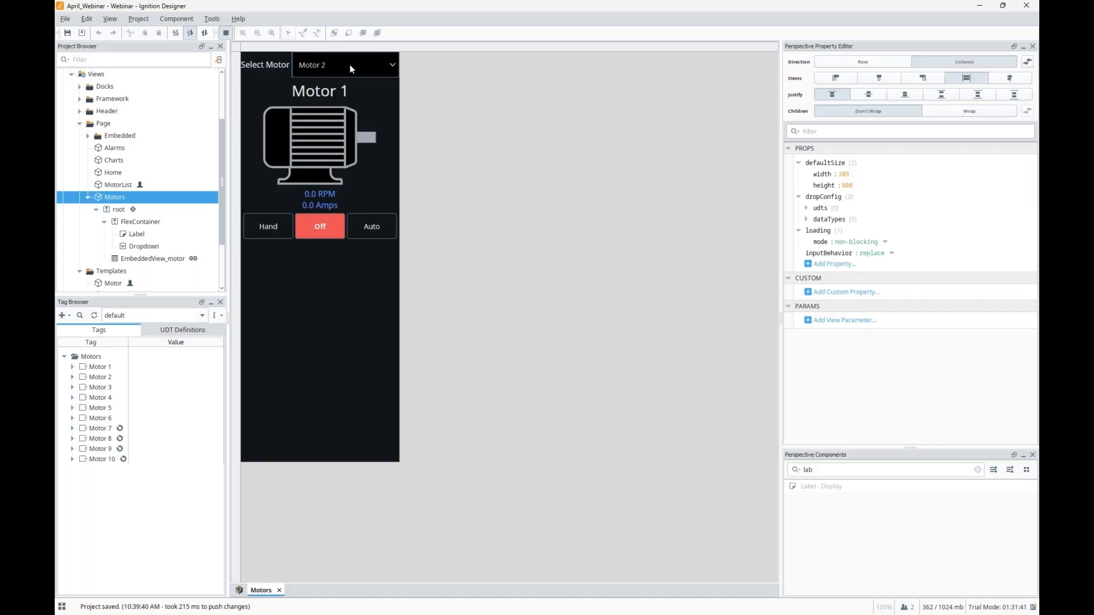
click(351, 68)
click(343, 116)
key(F5)
Step: Examine the property path in the binding on the embedded motor view's instance parameter, and close the binding without changing it
click(326, 134)
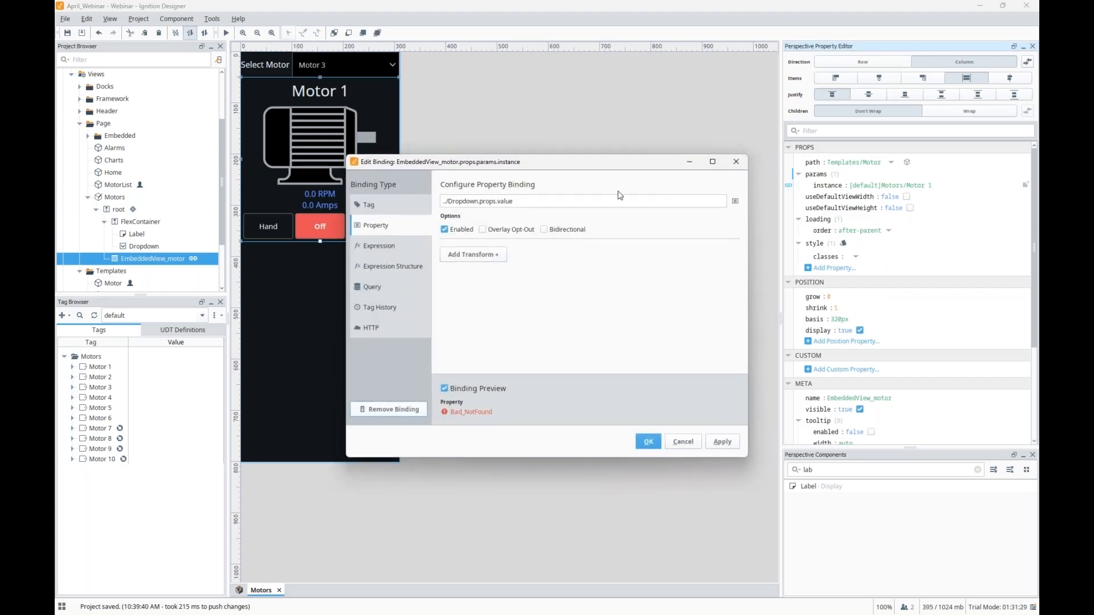
drag(591, 198, 463, 193)
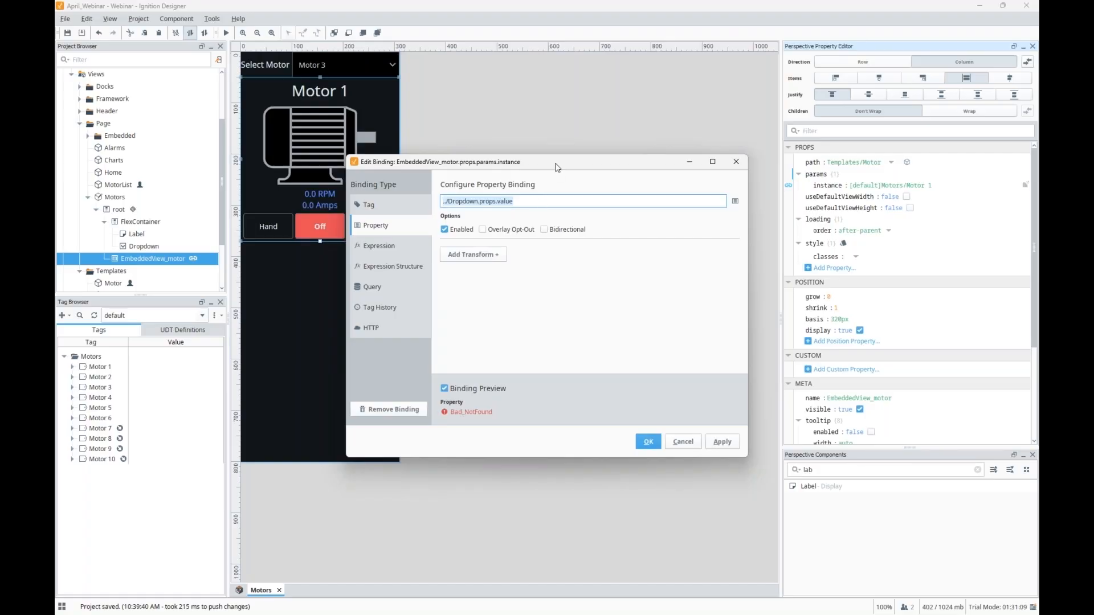
drag(599, 168, 506, 158)
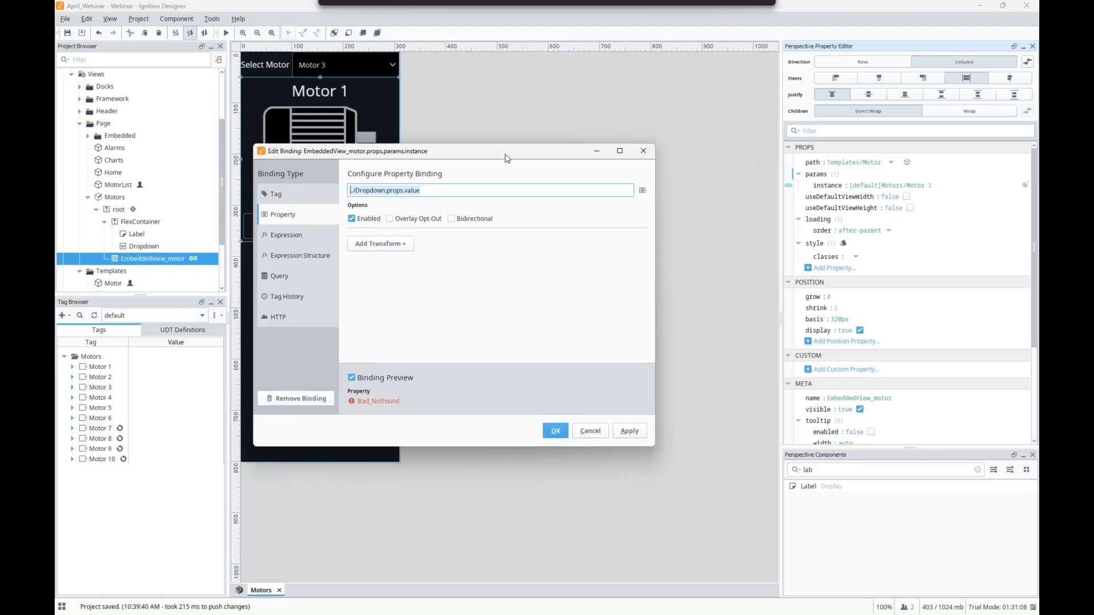
click(644, 152)
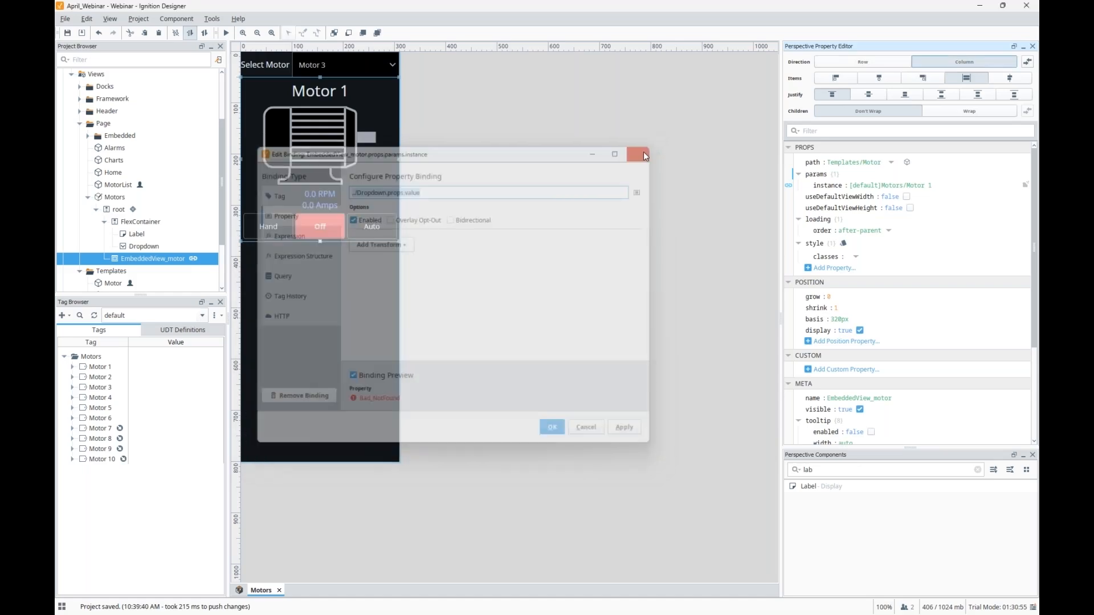
Step: Add a custom property named instance to the Motors view
click(776, 388)
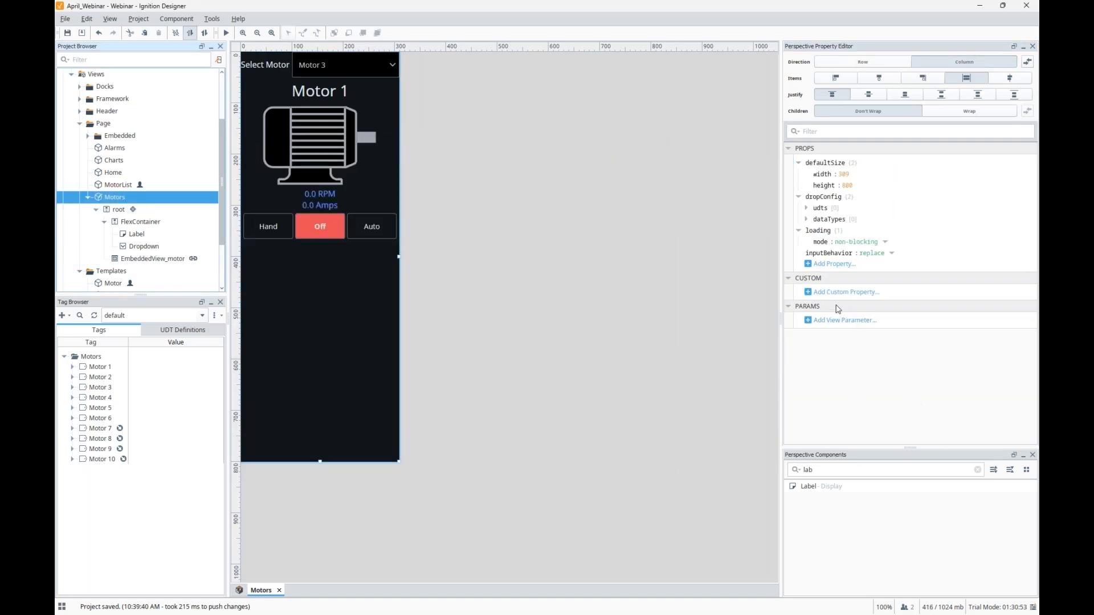
click(808, 292)
click(817, 301)
text(instance)
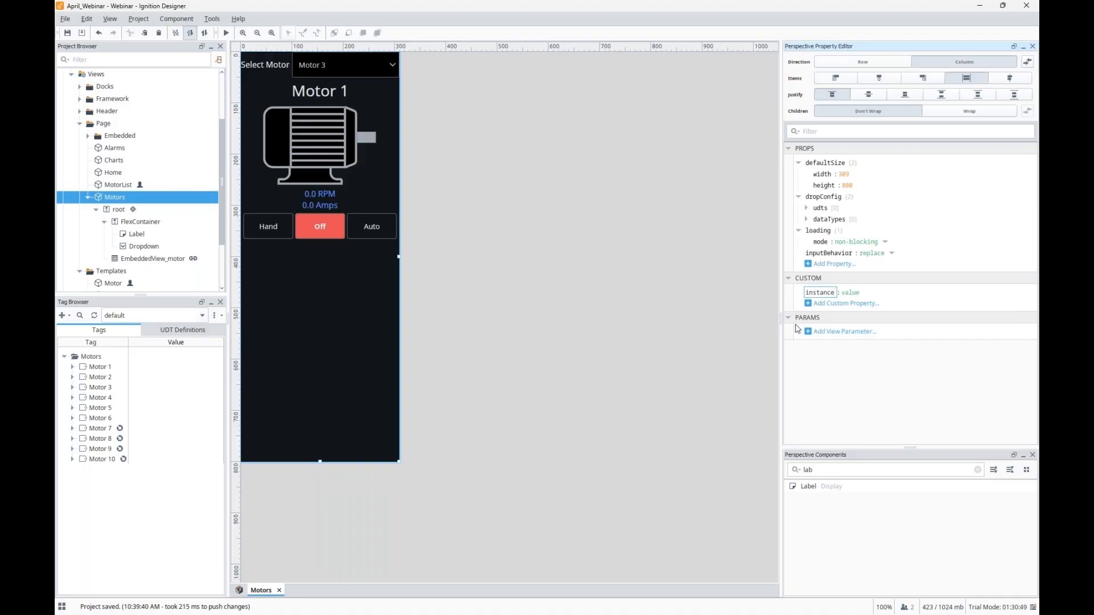
Step: Copy the Motor 1 tag path and set the view's custom instance property to [default]Motors/Motor 1
click(852, 295)
click(107, 370)
right_click(107, 370)
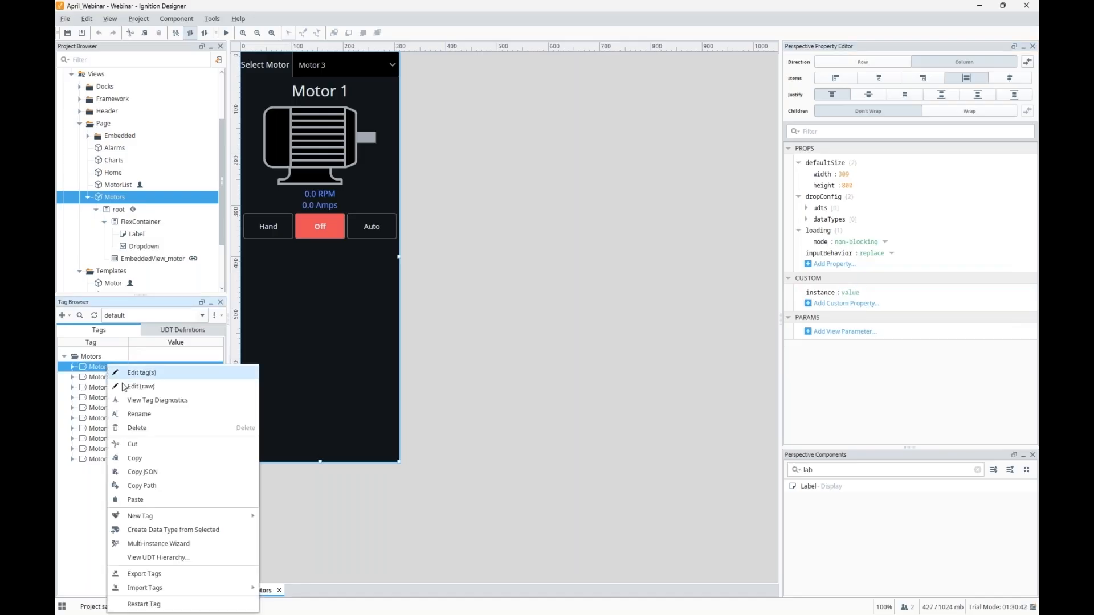
click(176, 492)
double_click(852, 292)
key(ctrl+v)
key(Return)
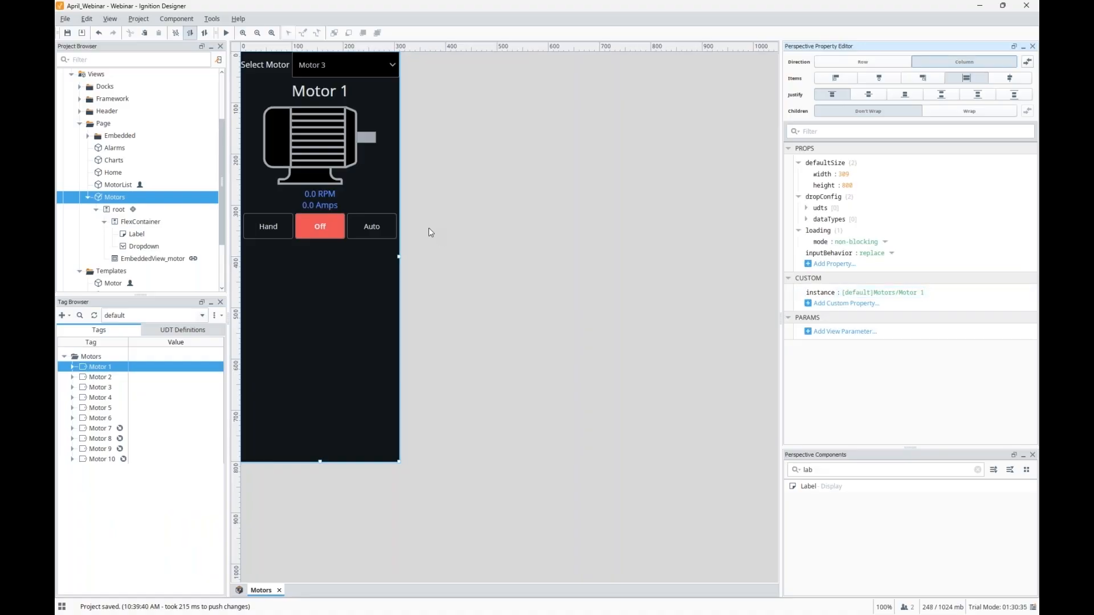
Step: Change the property binding on the embedded motor view's instance parameter to view.custom.instance
click(344, 124)
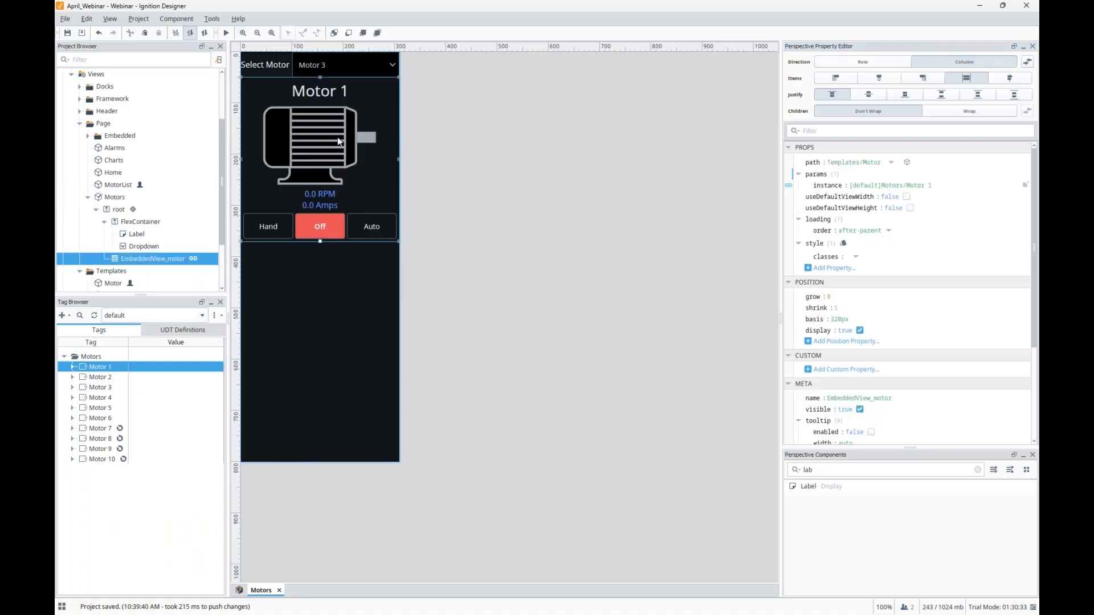
click(789, 185)
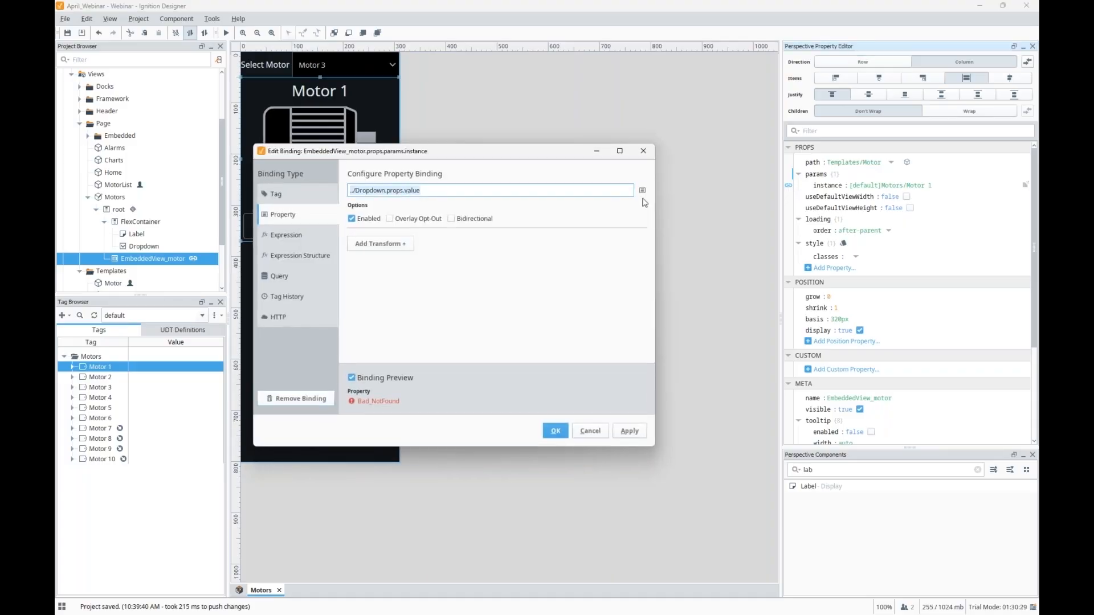
click(642, 191)
click(656, 259)
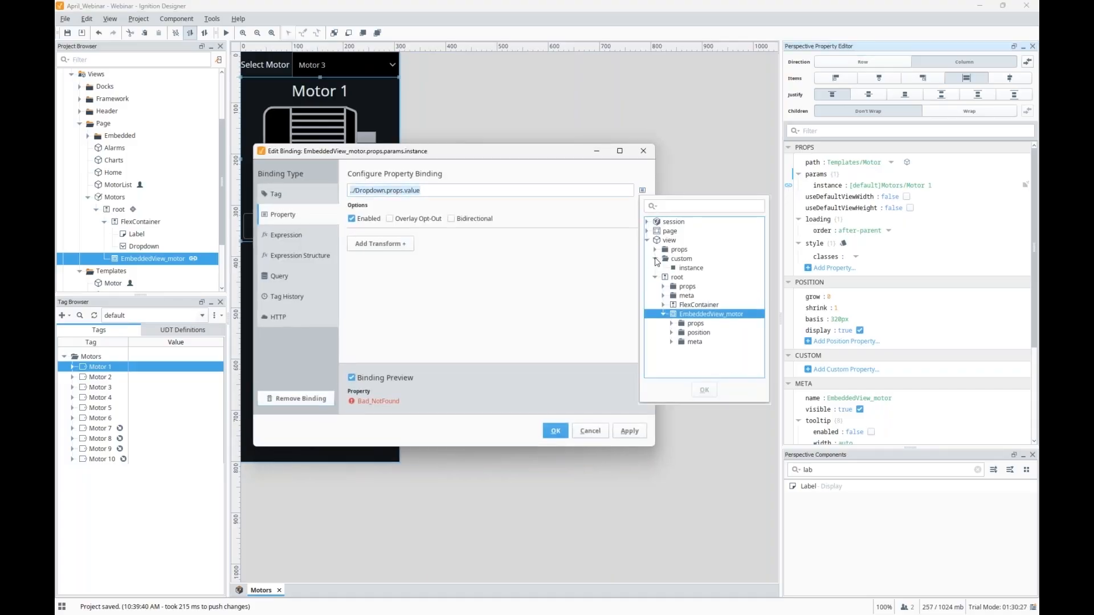
double_click(689, 269)
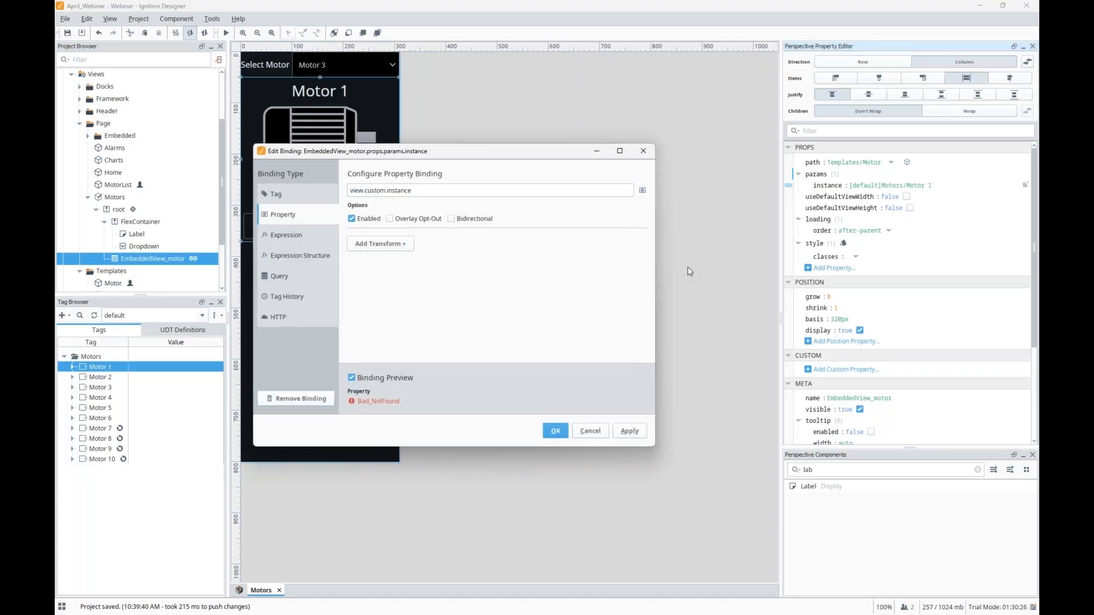
drag(415, 191, 350, 193)
double_click(356, 192)
click(375, 191)
drag(416, 189, 347, 192)
click(412, 192)
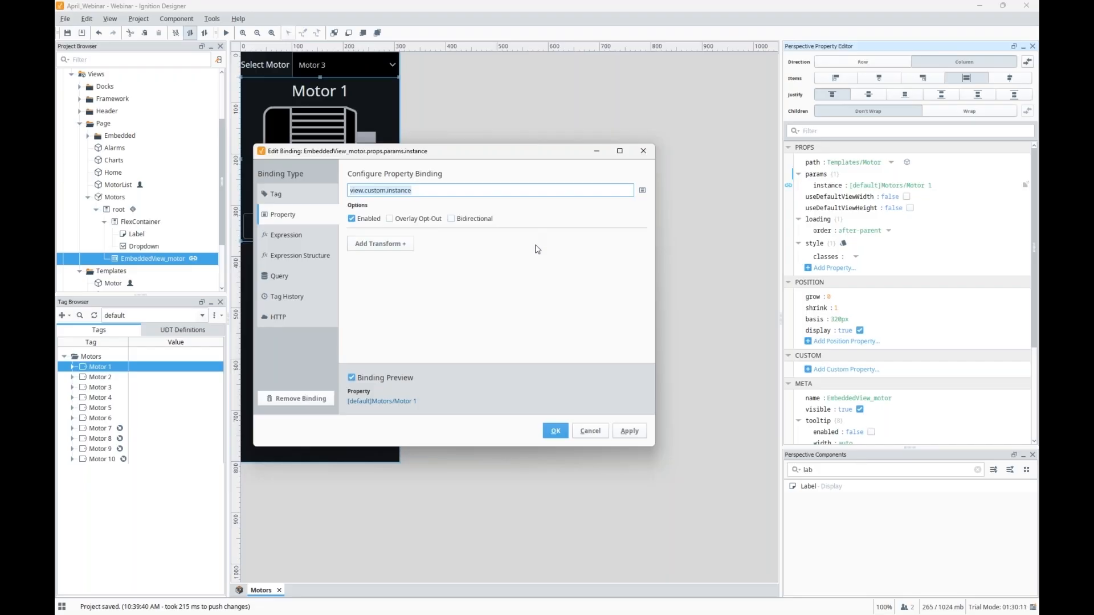
click(557, 432)
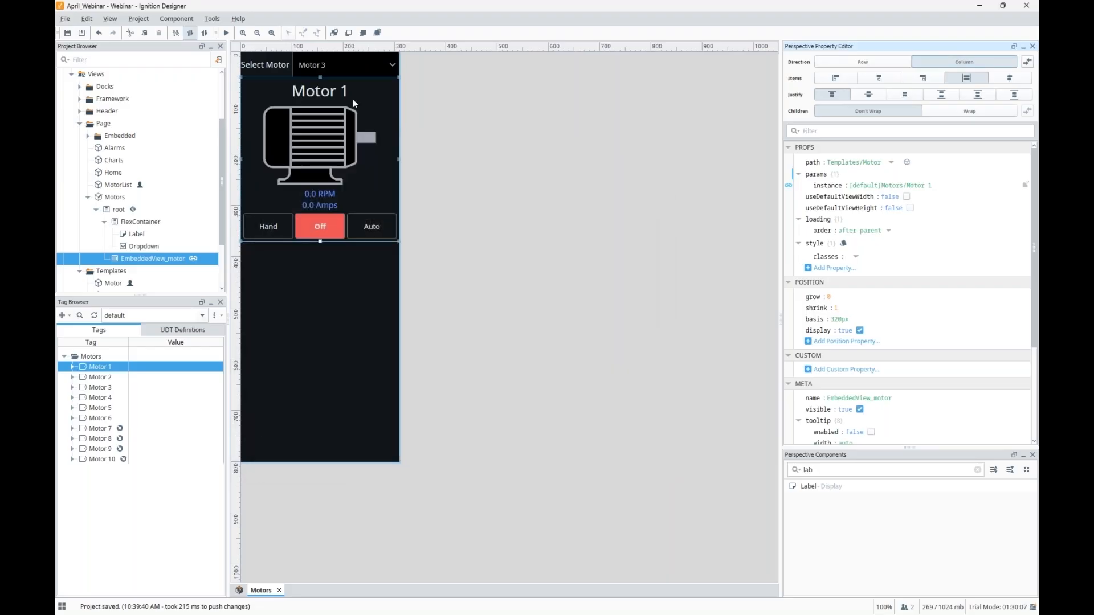
Step: Bind the motor dropdown's value to the view.custom.instance property and make the binding bidirectional
click(354, 67)
double_click(355, 64)
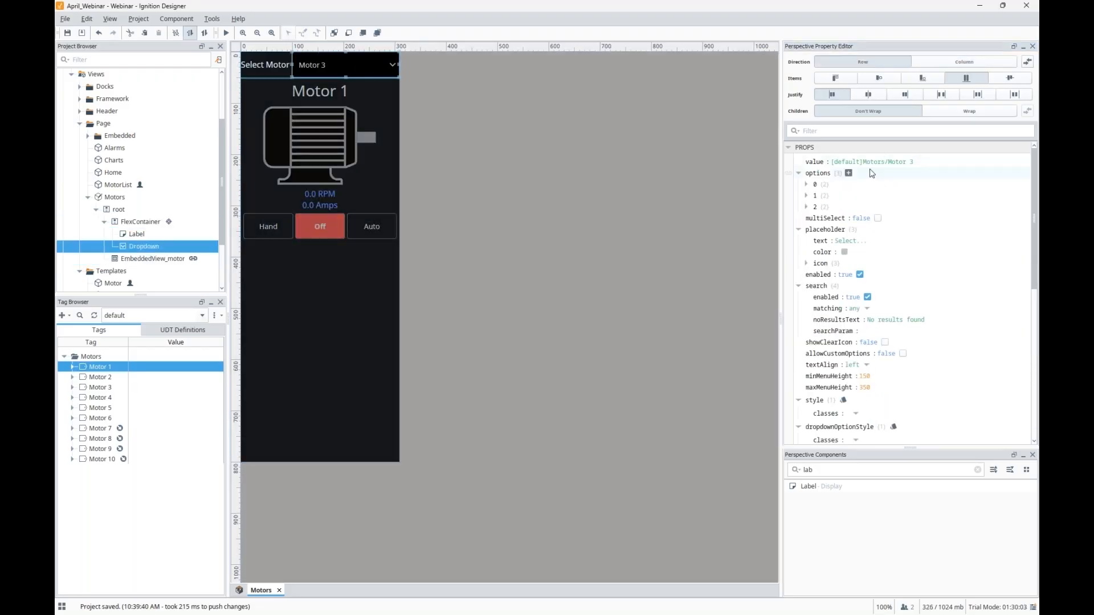
click(791, 165)
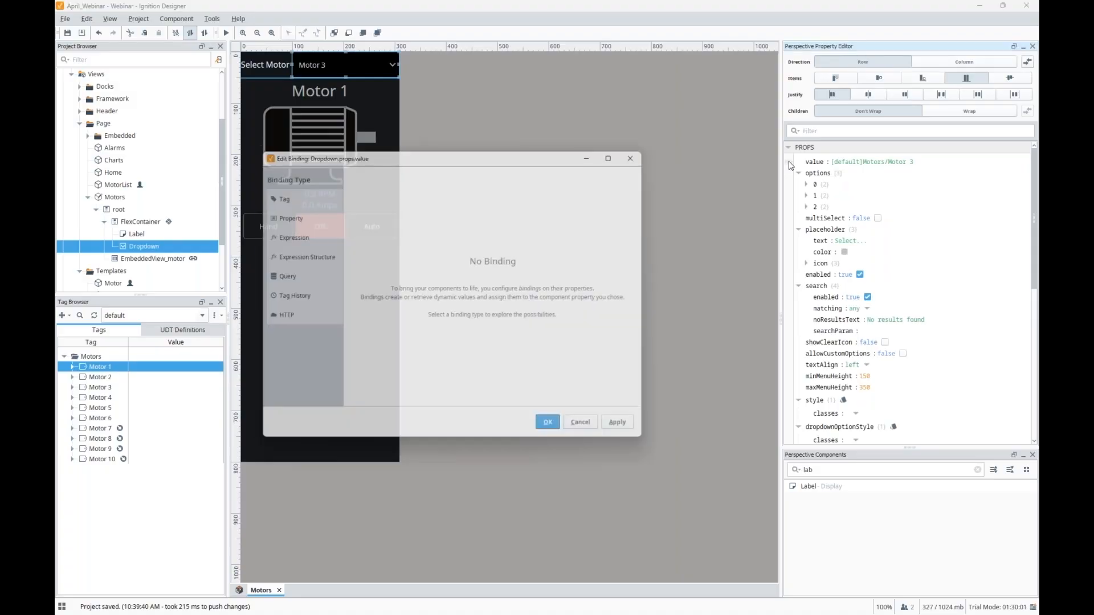
click(279, 216)
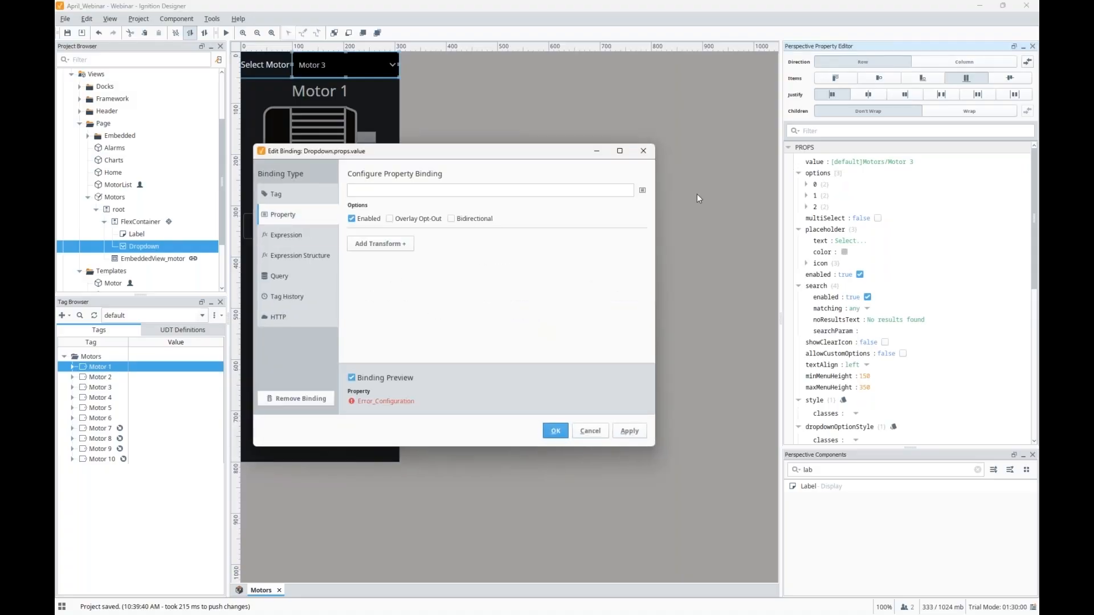
click(642, 190)
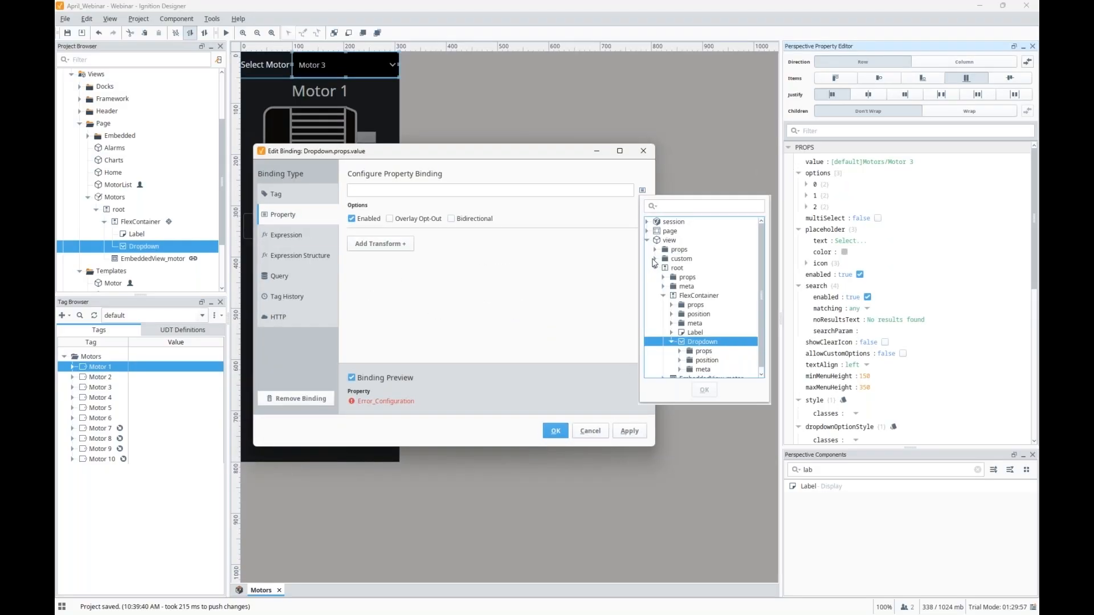
click(653, 260)
double_click(694, 268)
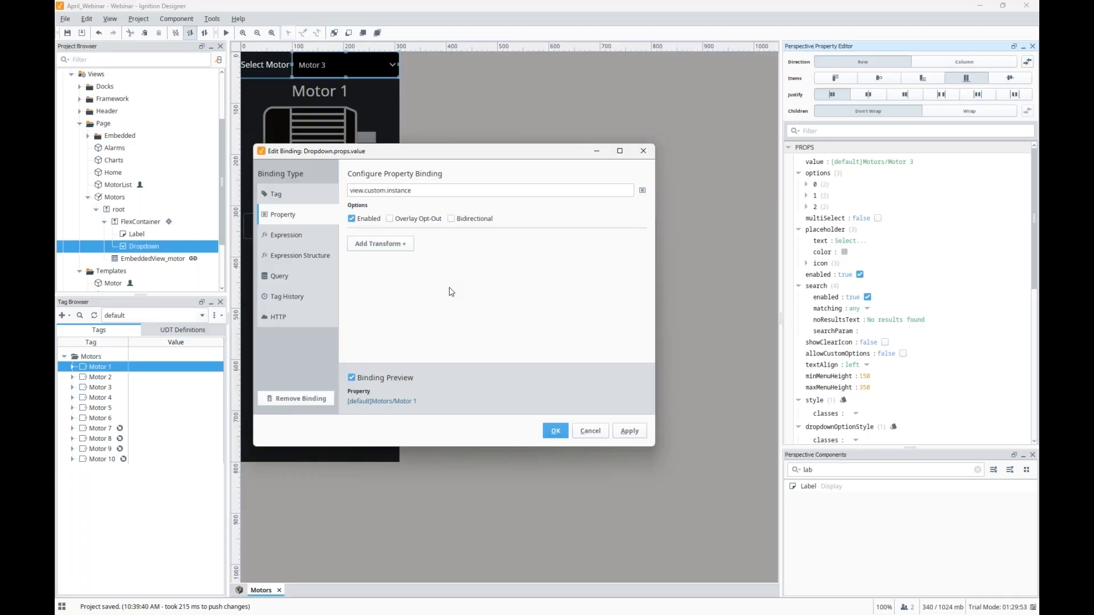
click(471, 222)
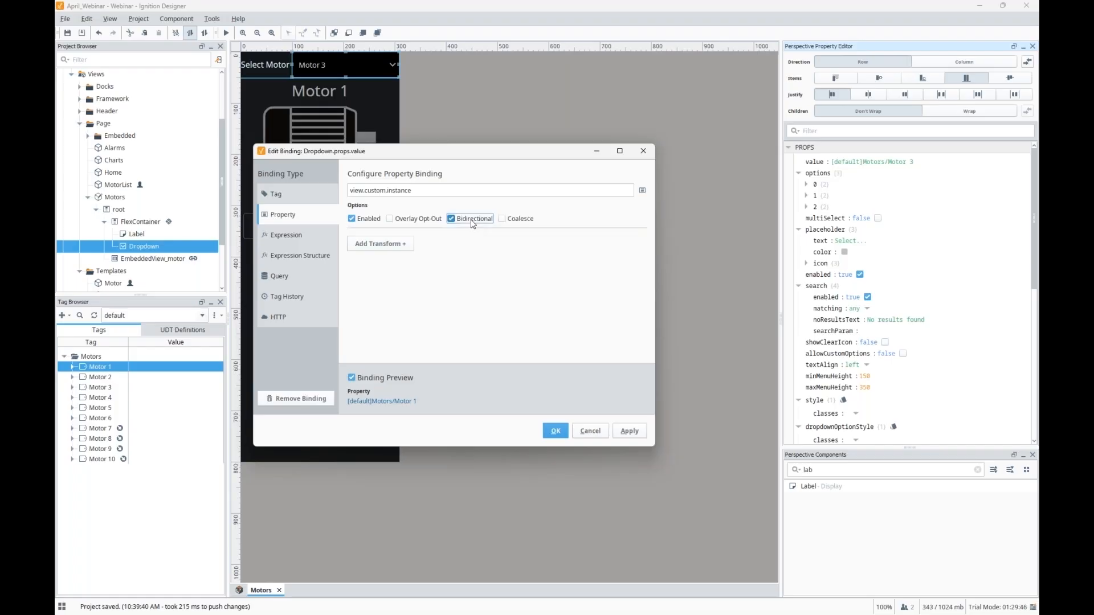
click(555, 432)
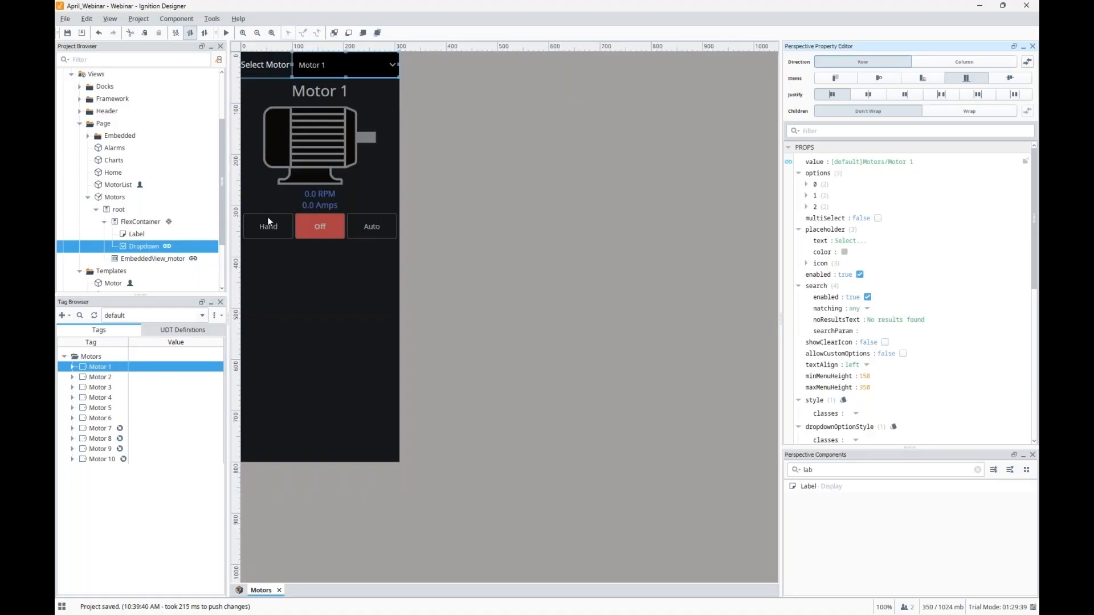
Step: Check the new bindings in preview mode by selecting Motor 2 and Motor 3 in the dropdown, and return to design mode
key(F5)
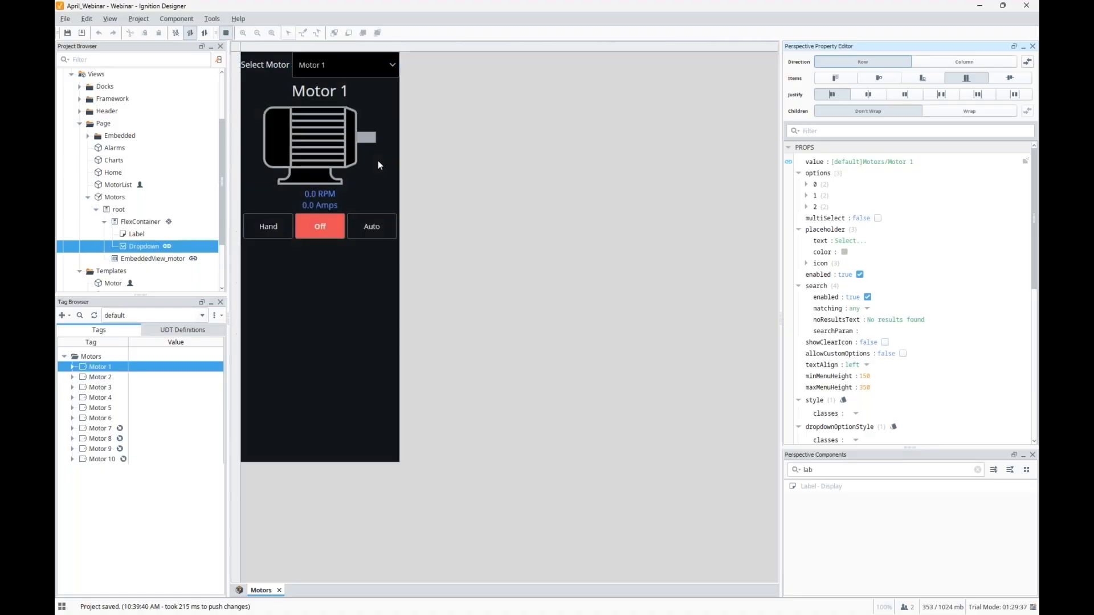
click(372, 65)
click(361, 102)
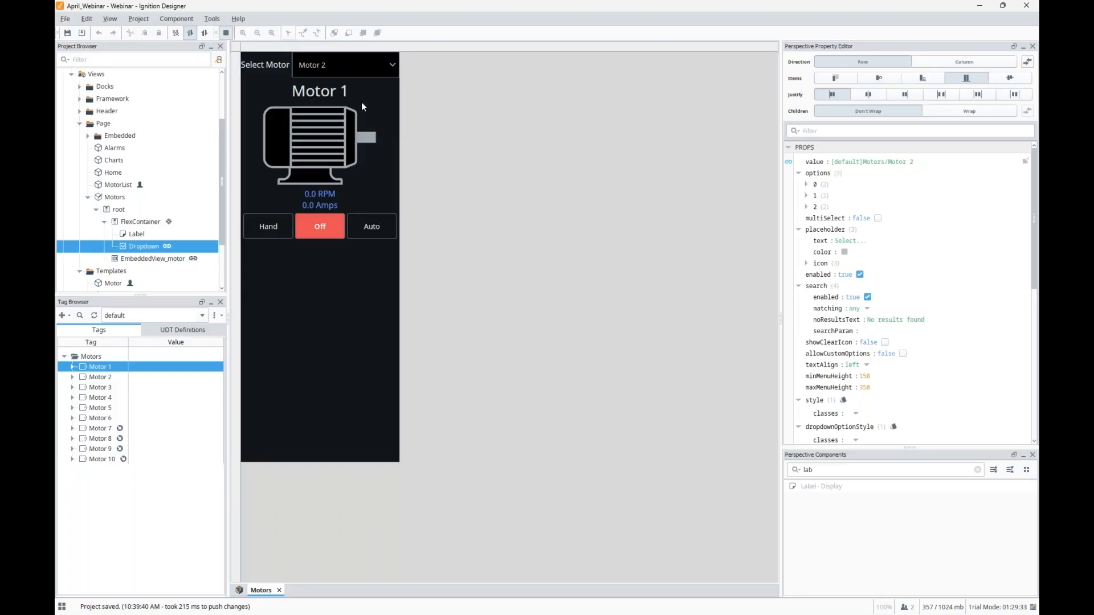
click(371, 65)
click(350, 115)
click(226, 33)
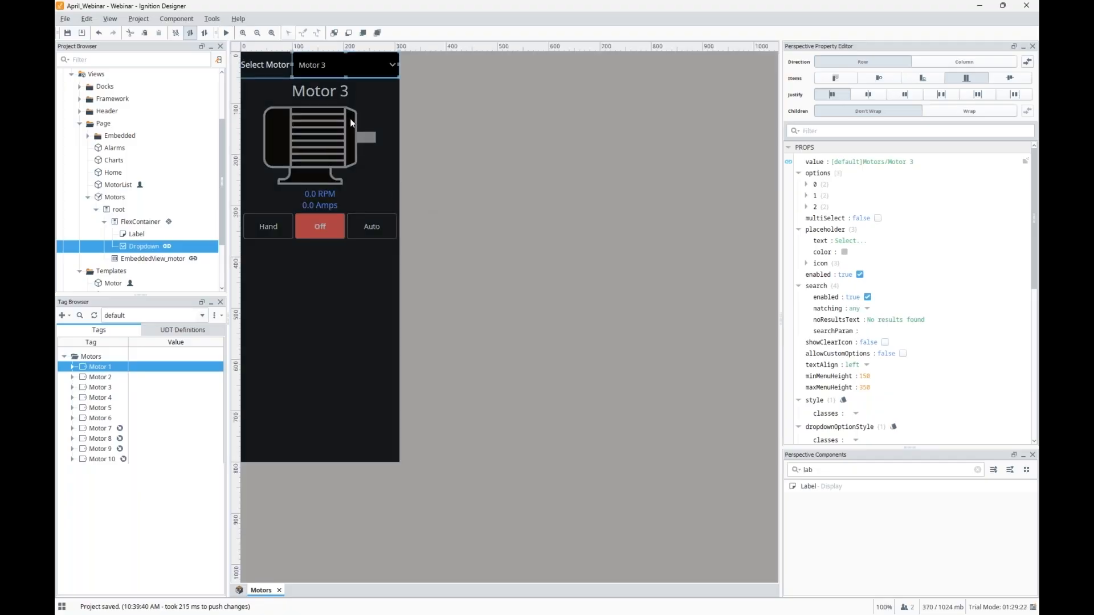
Step: Delete the motor dropdown from the flex container next to the Select Motor label
click(352, 123)
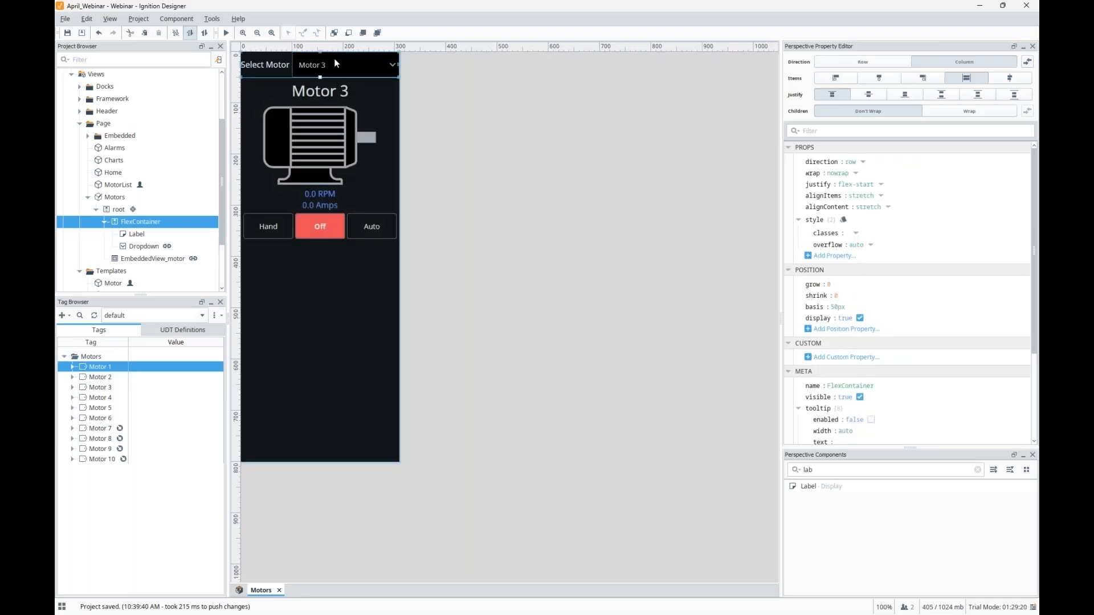
click(334, 62)
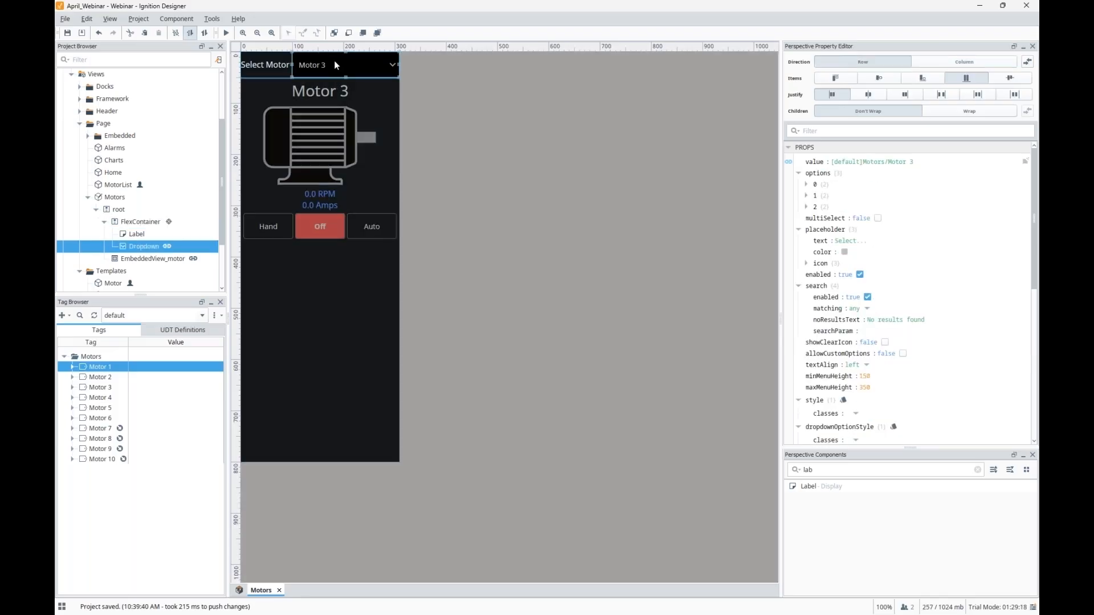
key(Delete)
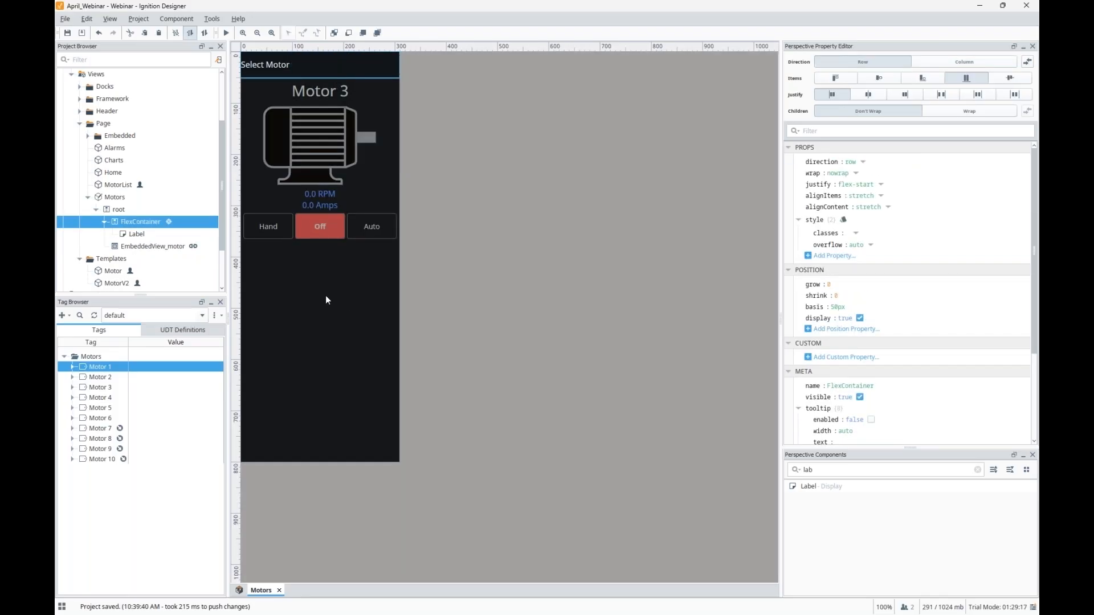
Step: Paste the dropdown into the root container below the embedded motor view and set grow 0, shrink 0 and basis 50px
key(ctrl+z)
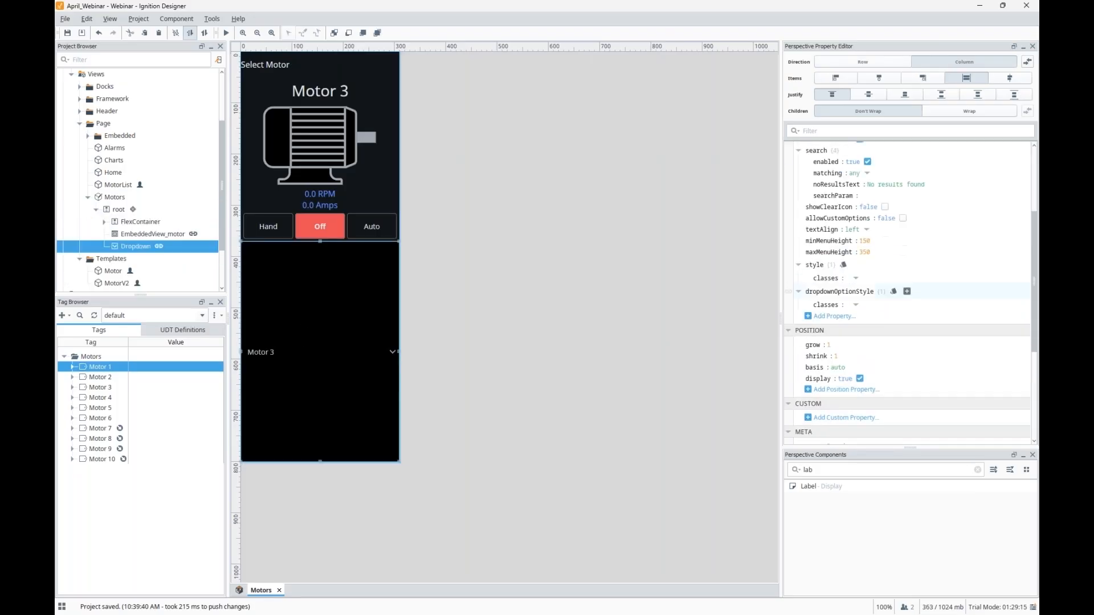
scroll(855, 285, down, 3)
click(830, 210)
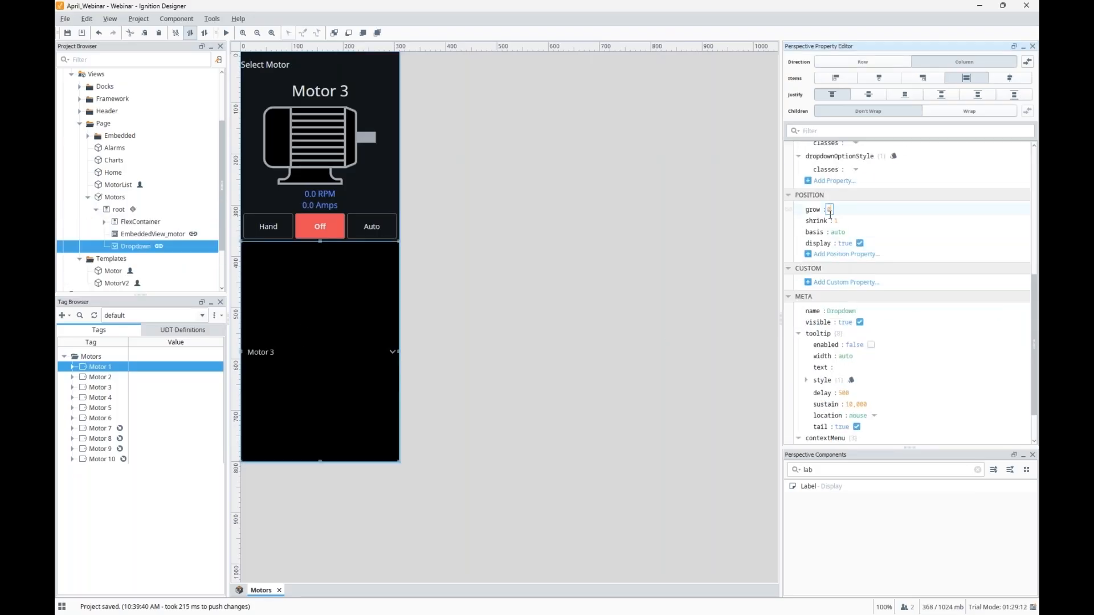
text(0)
key(Tab)
text(0)
key(Tab)
text(50px)
key(Return)
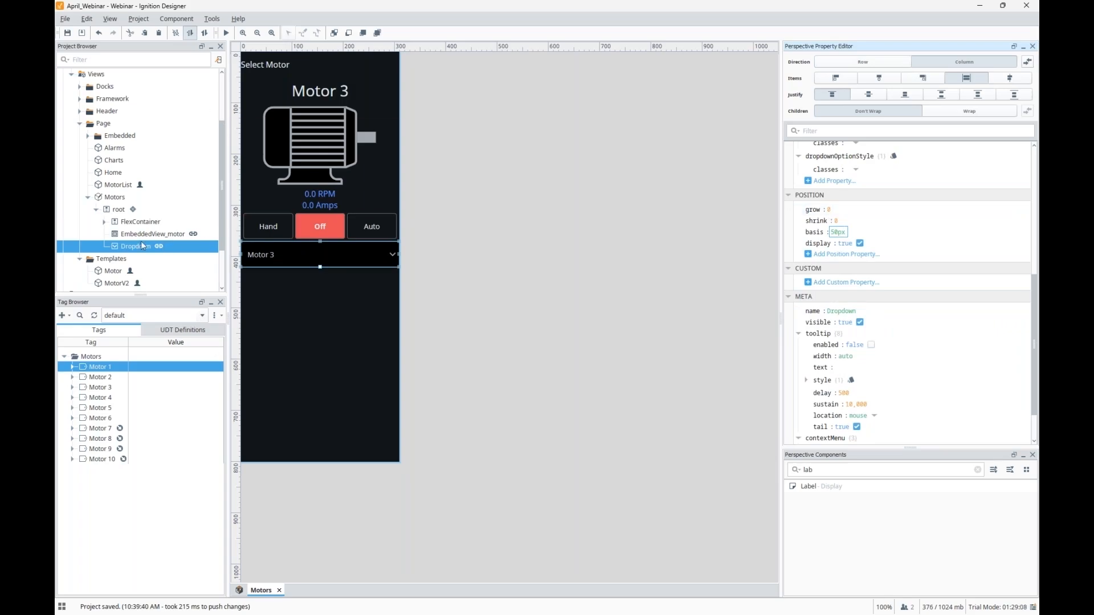
Step: Check the relocated dropdown in preview mode by selecting Motor 1 and Motor 2, and return to design mode
click(111, 224)
click(105, 223)
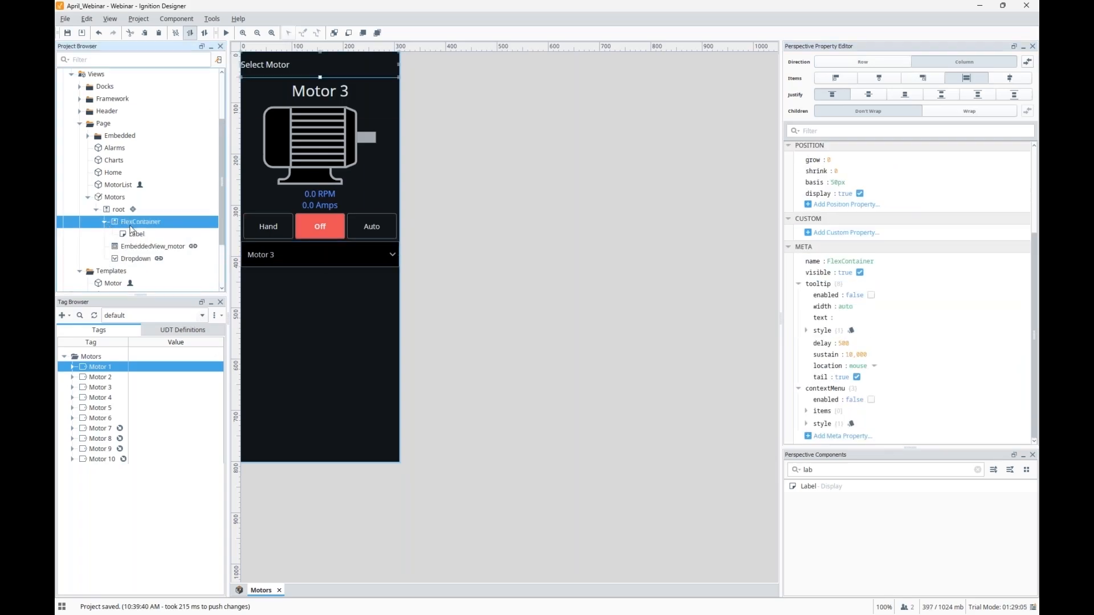
click(130, 259)
click(141, 225)
click(226, 33)
click(334, 256)
click(320, 282)
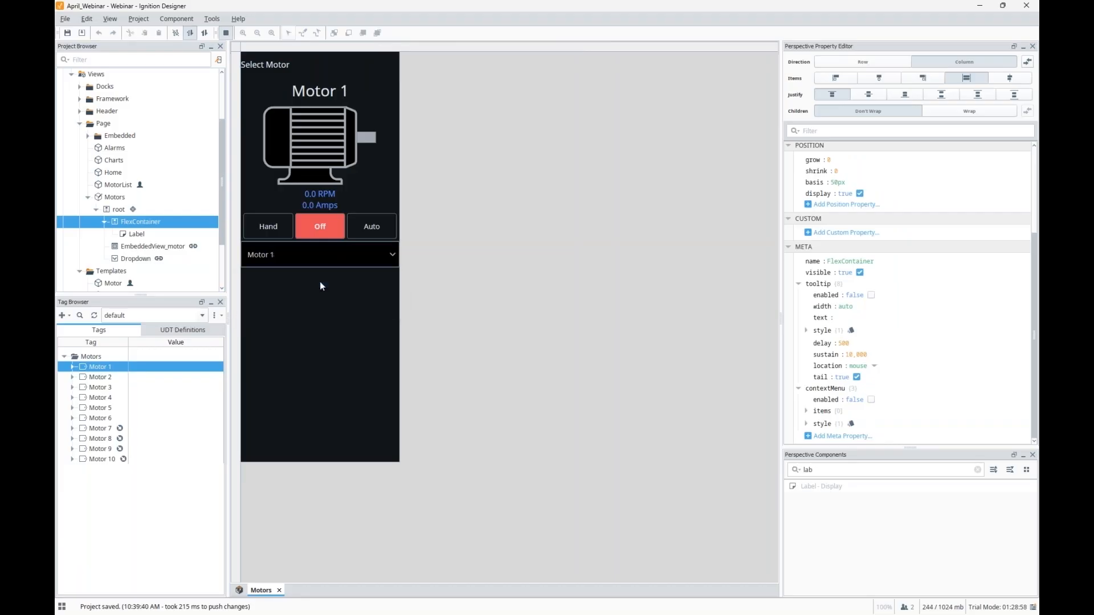
click(331, 258)
click(321, 292)
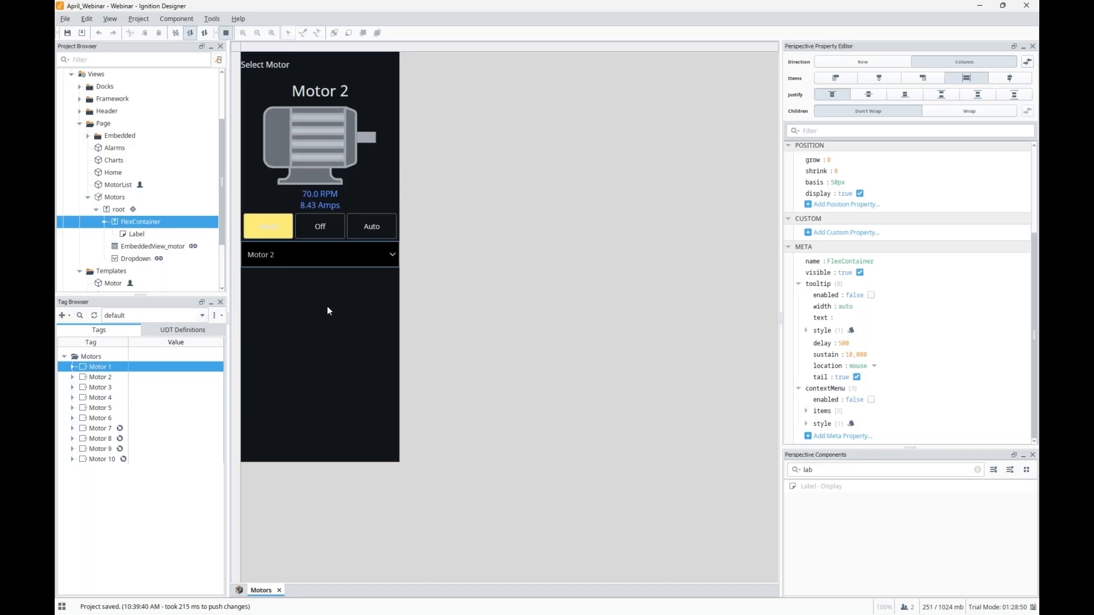
click(226, 32)
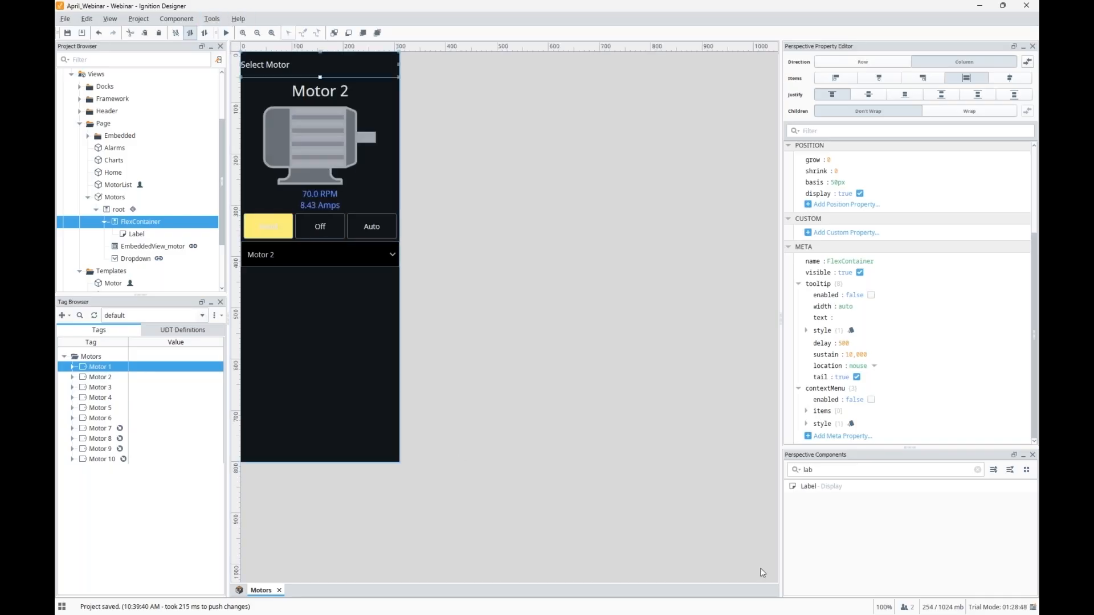
Step: Add a Button component to the root container below the motor dropdown
double_click(846, 471)
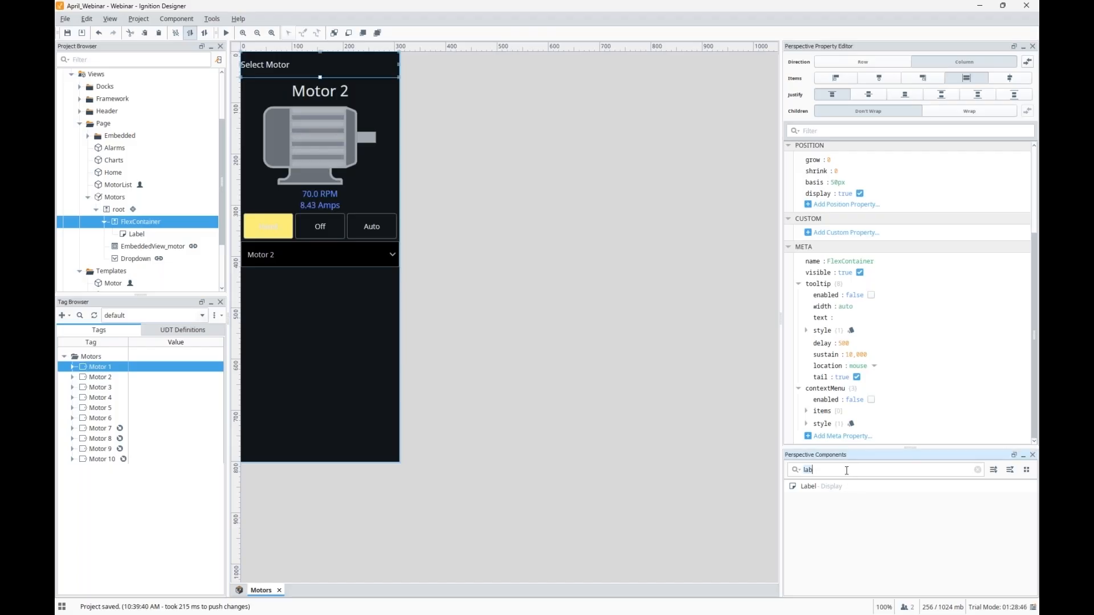
text(butt)
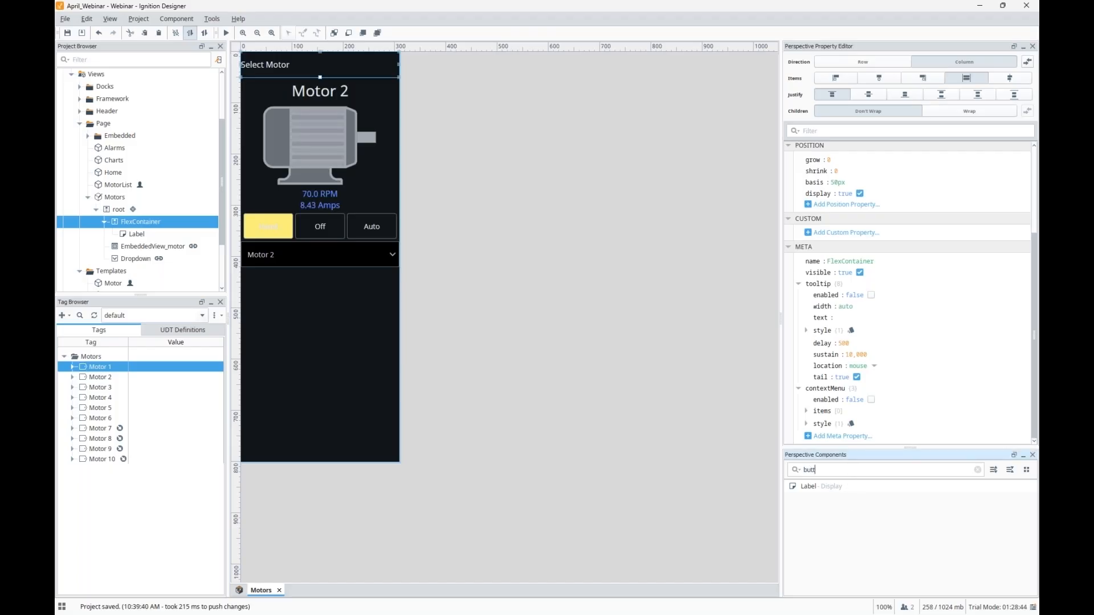
drag(836, 486, 345, 374)
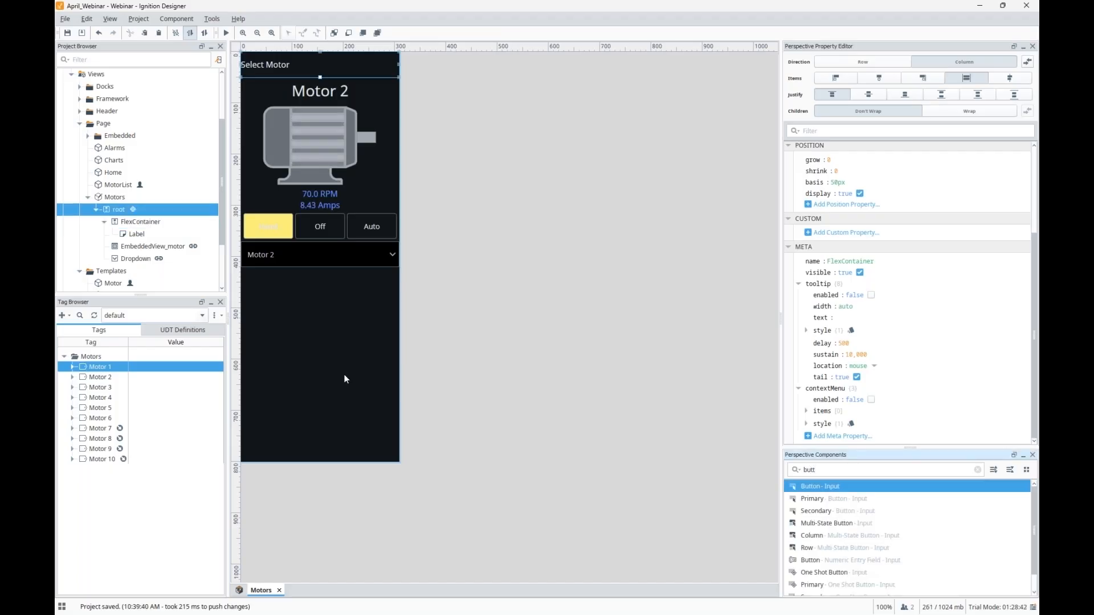
Step: Add a Script action to the new button's onClick event
right_click(337, 280)
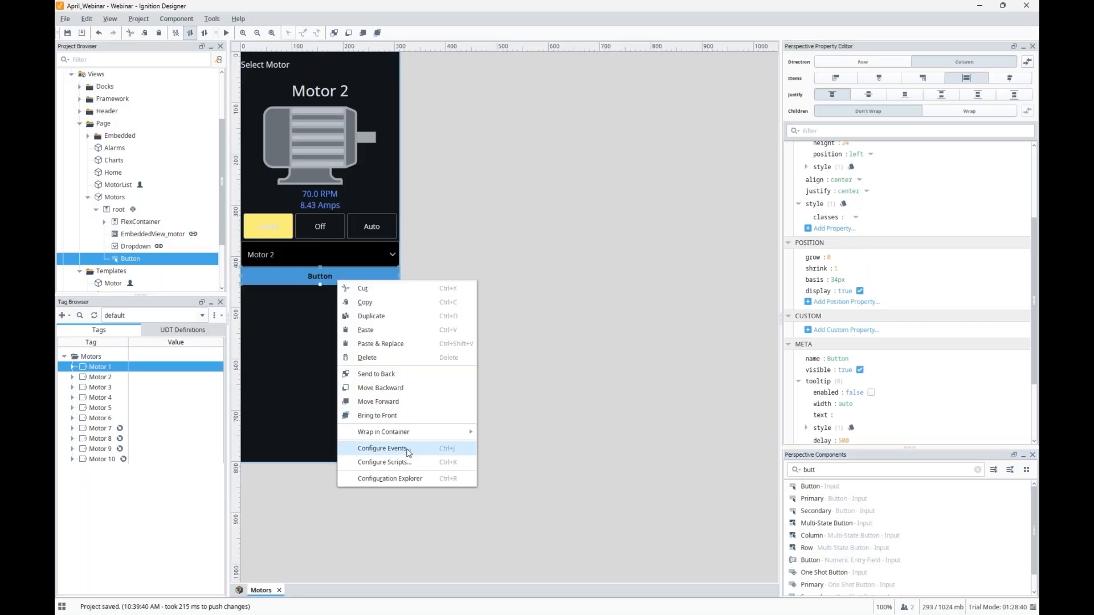
click(409, 450)
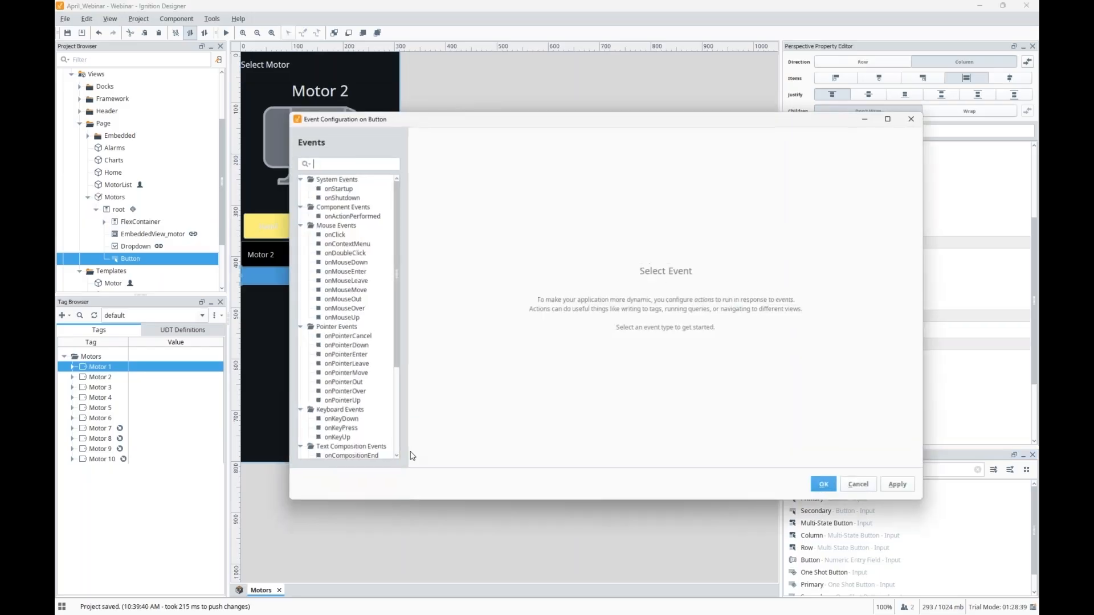
click(333, 236)
click(489, 185)
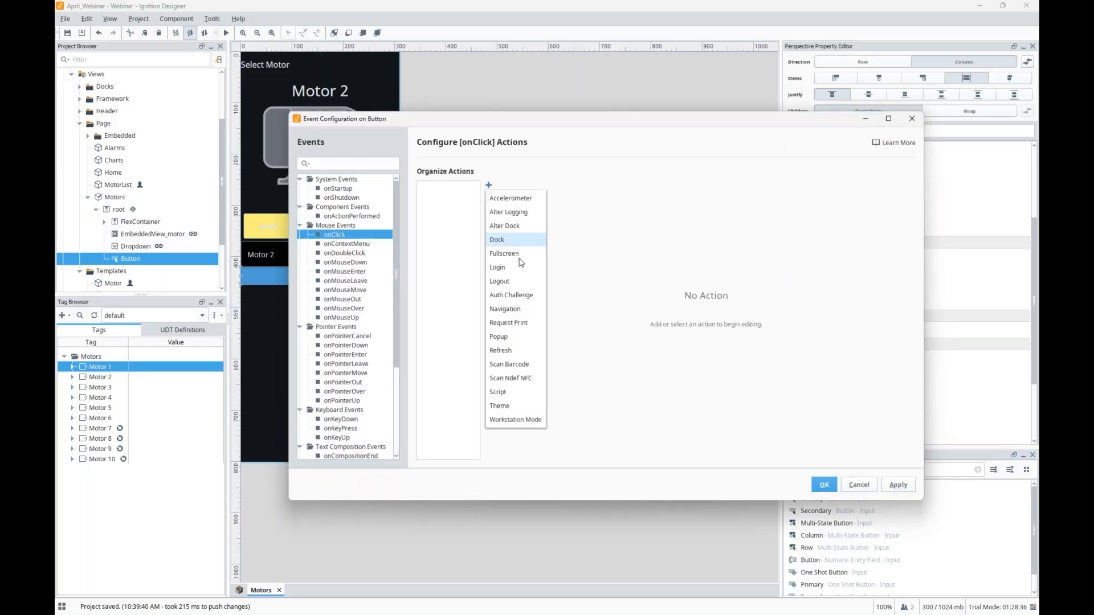
click(515, 393)
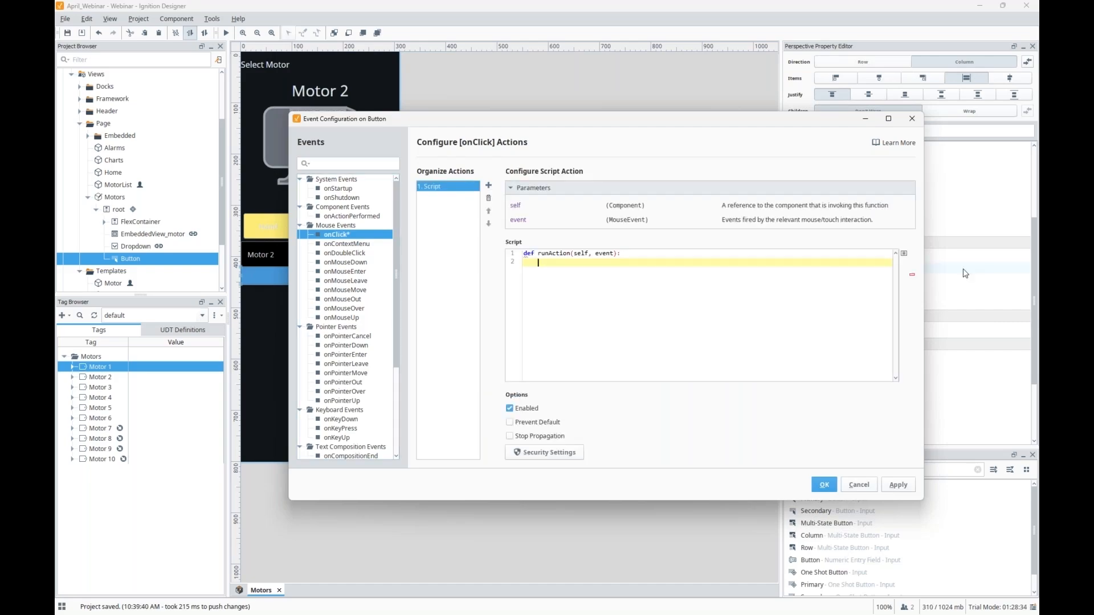
Step: Try a reference to the sibling dropdown's props.value in the onClick script, and delete it
click(904, 253)
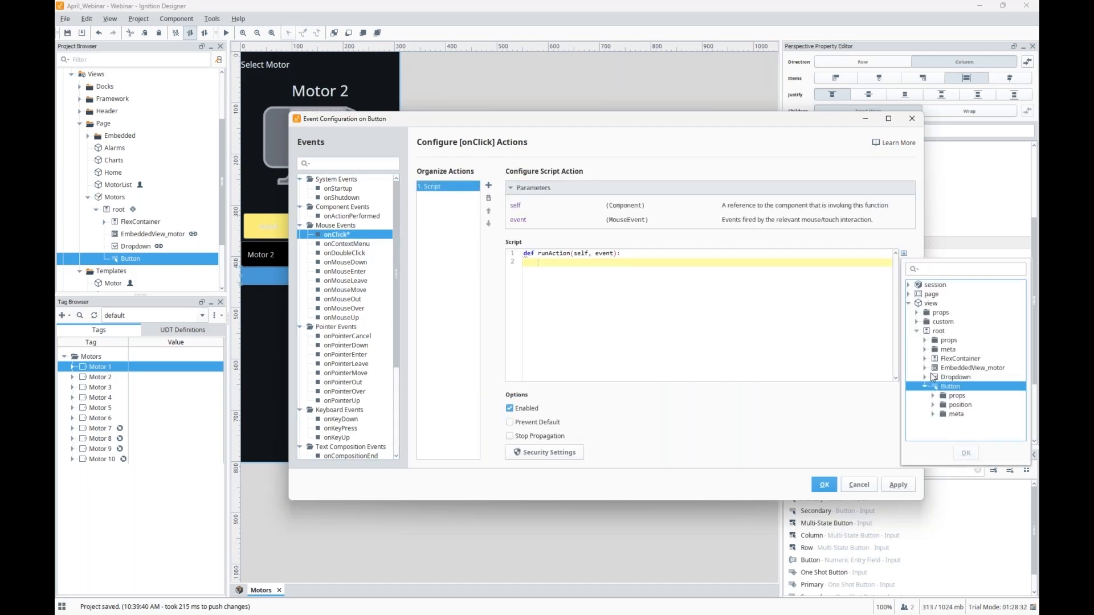
click(924, 377)
click(934, 387)
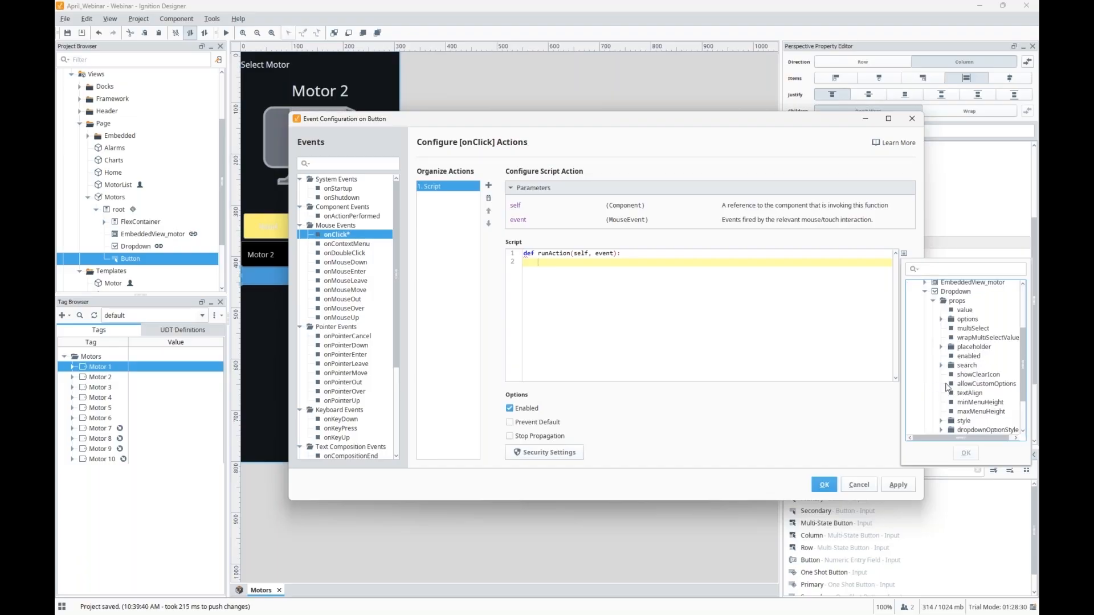
click(965, 311)
double_click(964, 311)
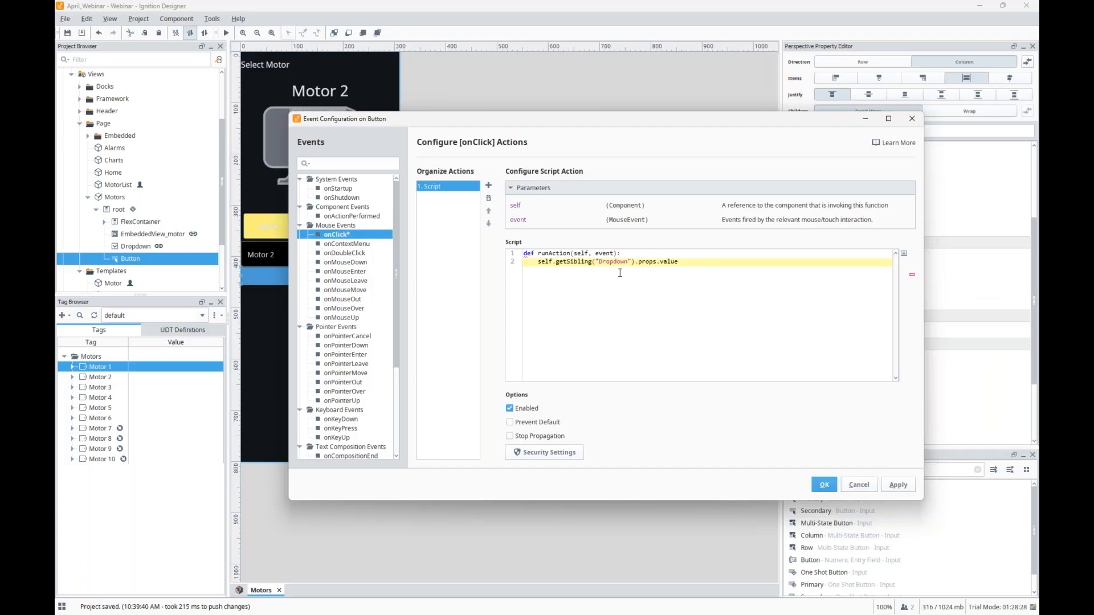
mouse_move(538, 263)
mouse_down()
mouse_move(690, 260)
mouse_move(538, 262)
mouse_up()
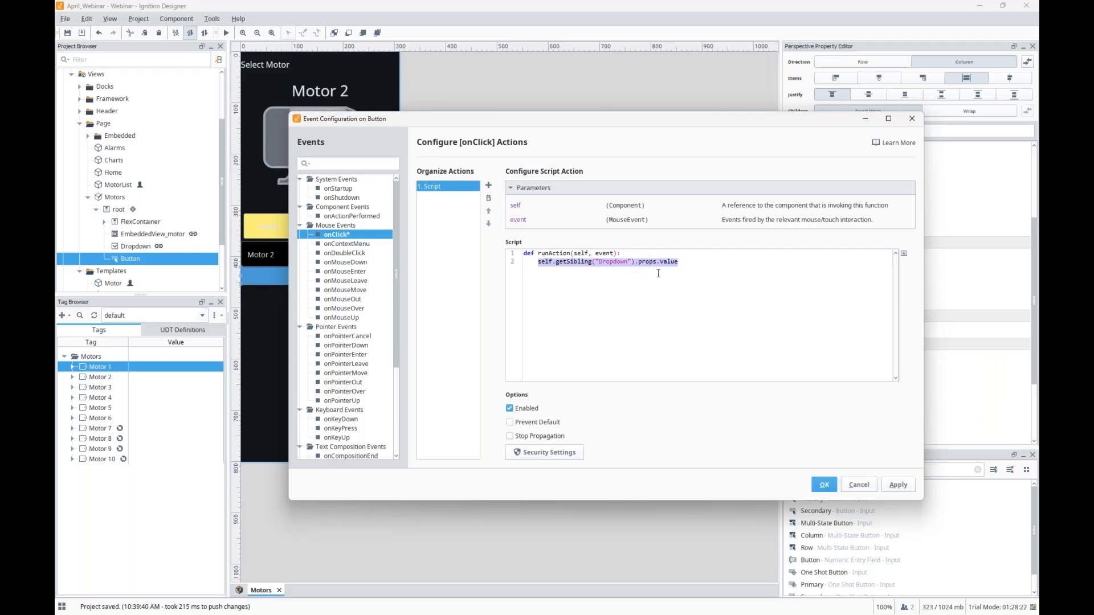
key(BackSpace)
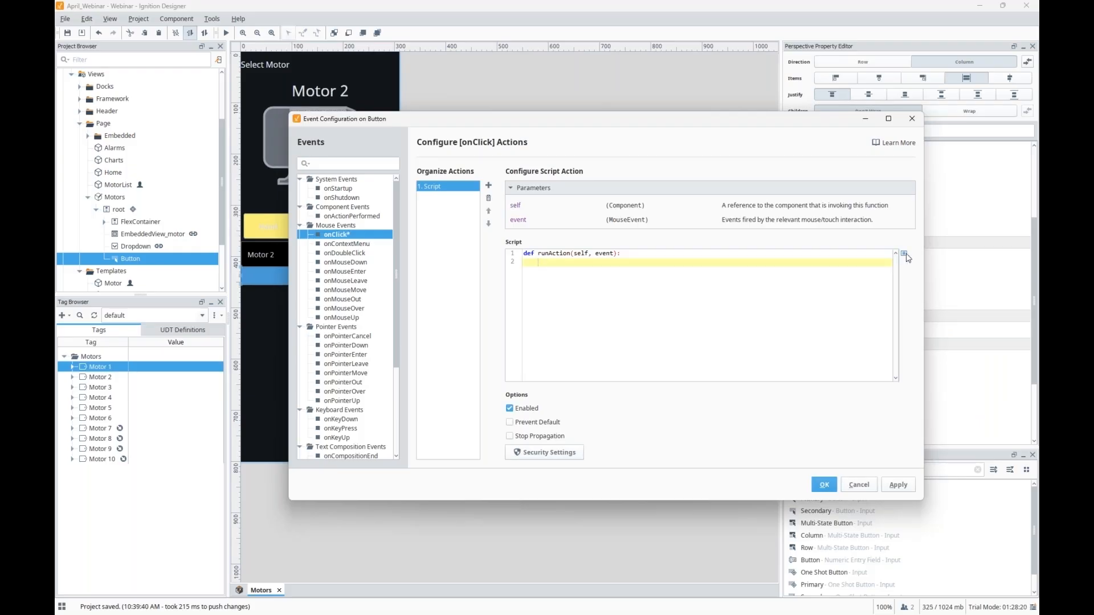
Step: Insert the view.custom.instance reference into the onClick script and start a string assignment to it, undoing any wrong pasted content
click(904, 253)
scroll(950, 357, up, 2)
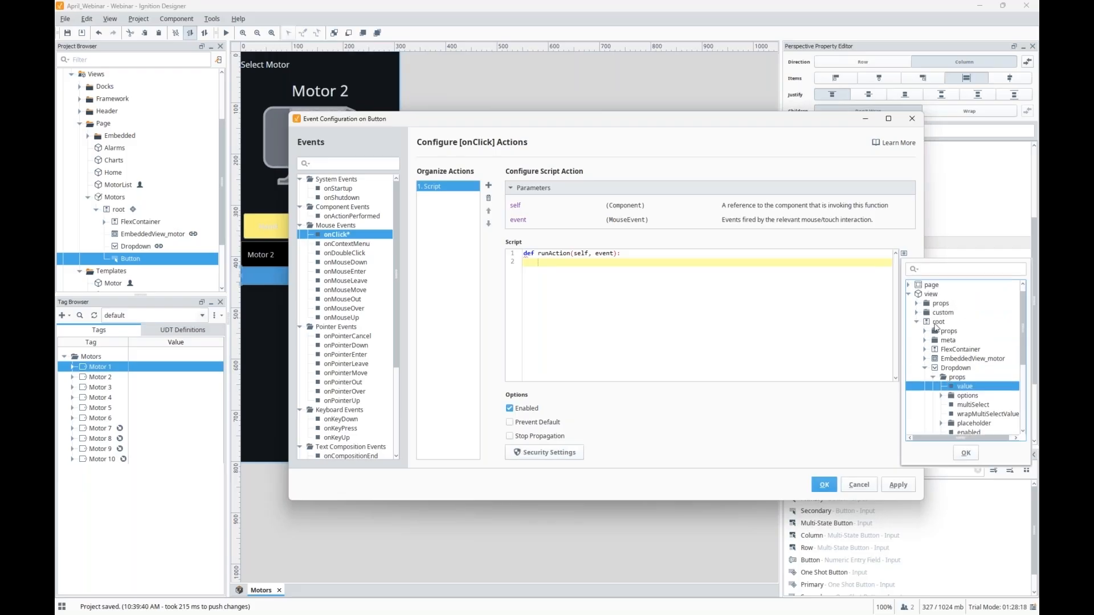
double_click(939, 323)
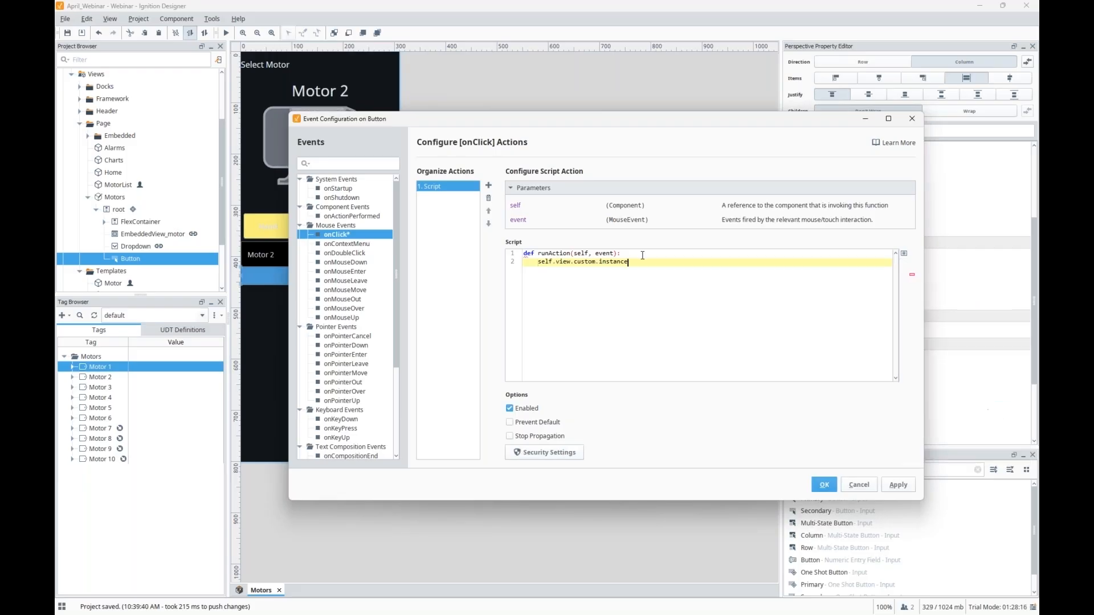
drag(629, 263, 539, 262)
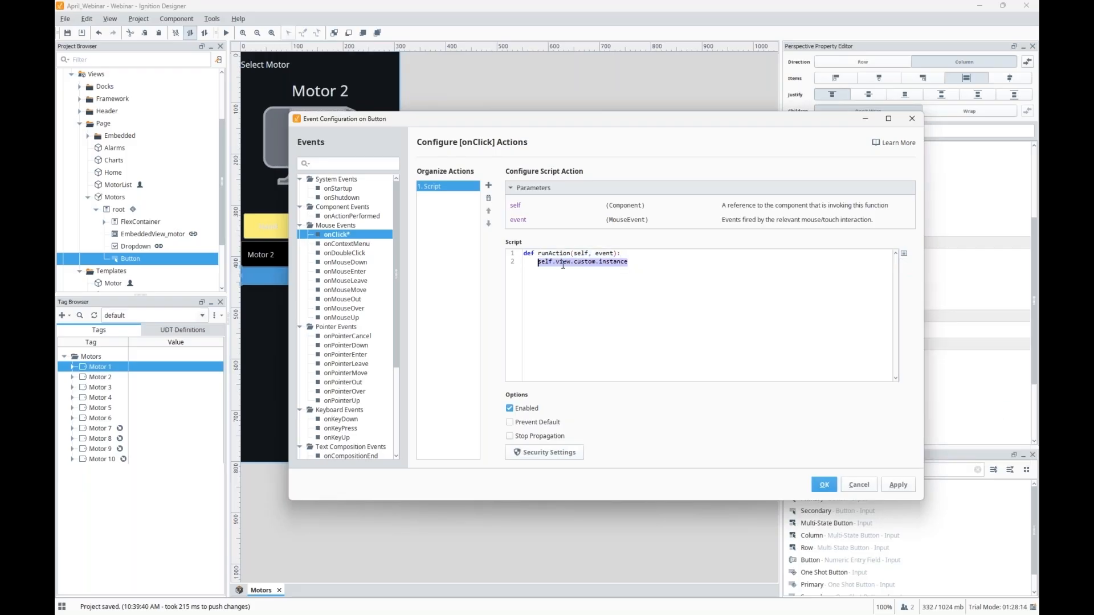
click(693, 271)
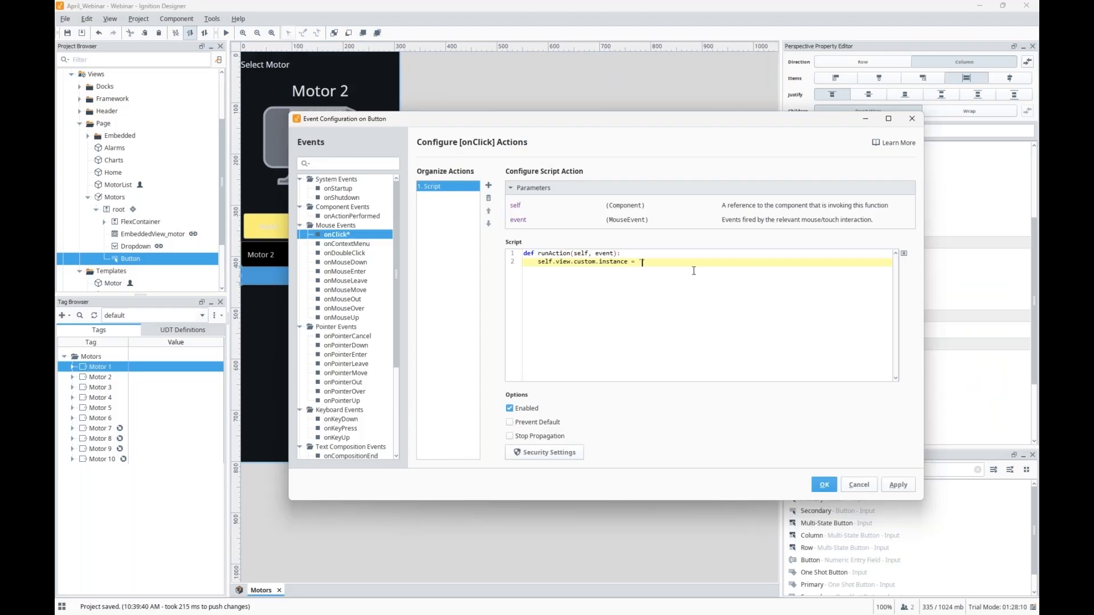
text(= ')
key(ctrl+v)
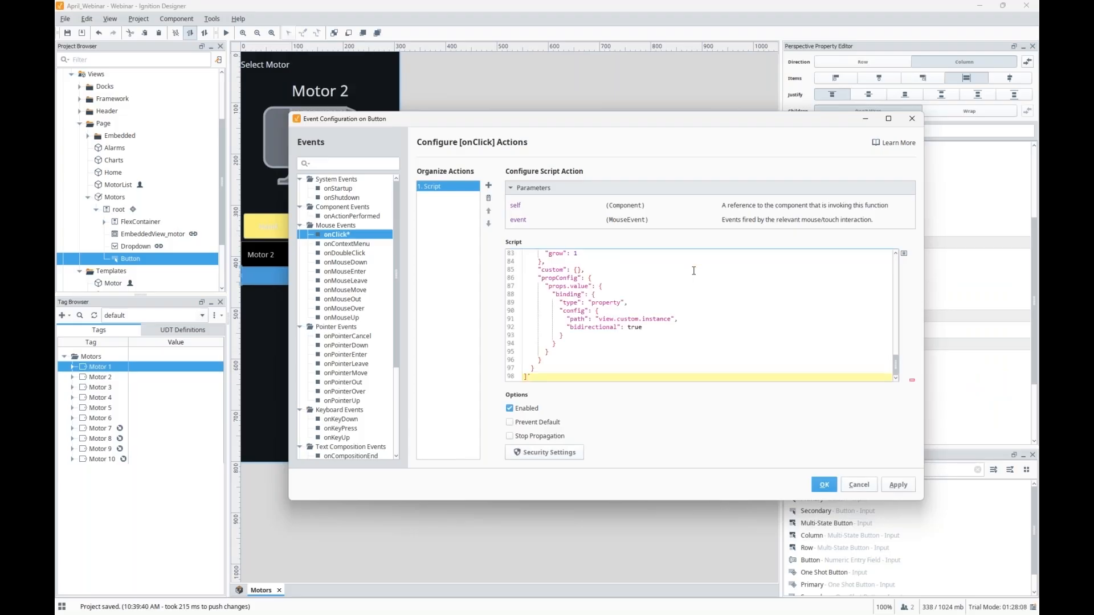
key(ctrl+z)
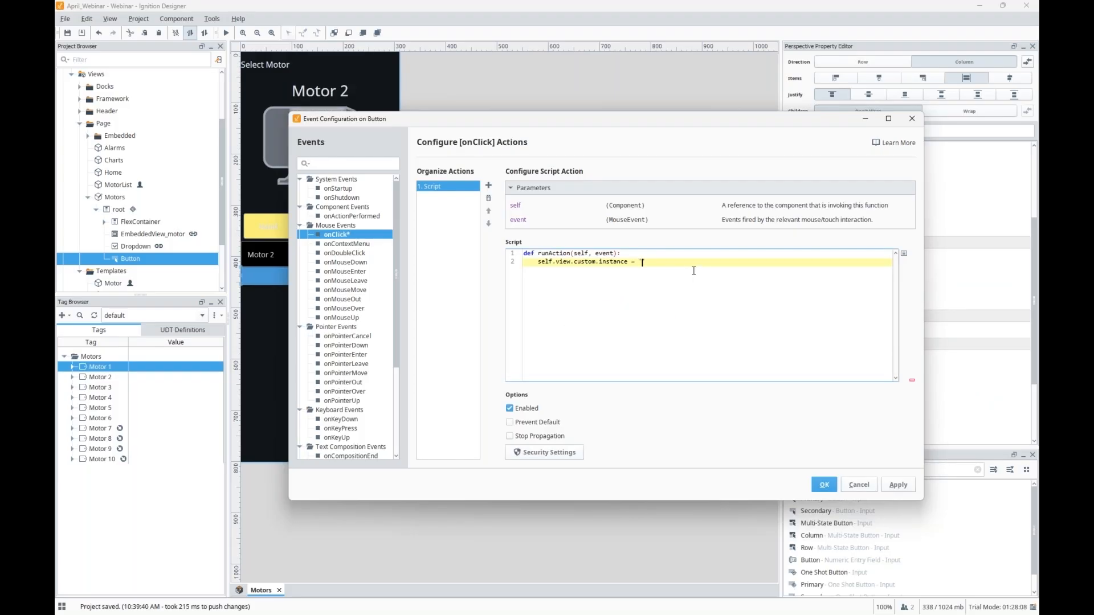
Step: Copy the tag path of Motor 1 from the Motors tag folder
right_click(91, 361)
click(88, 366)
right_click(89, 366)
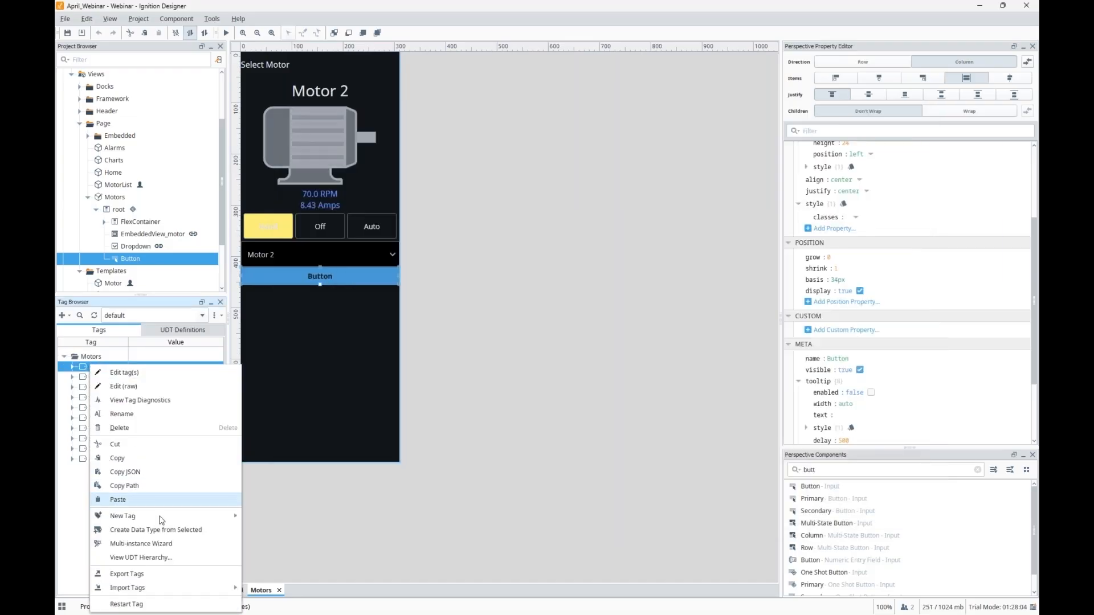
click(151, 487)
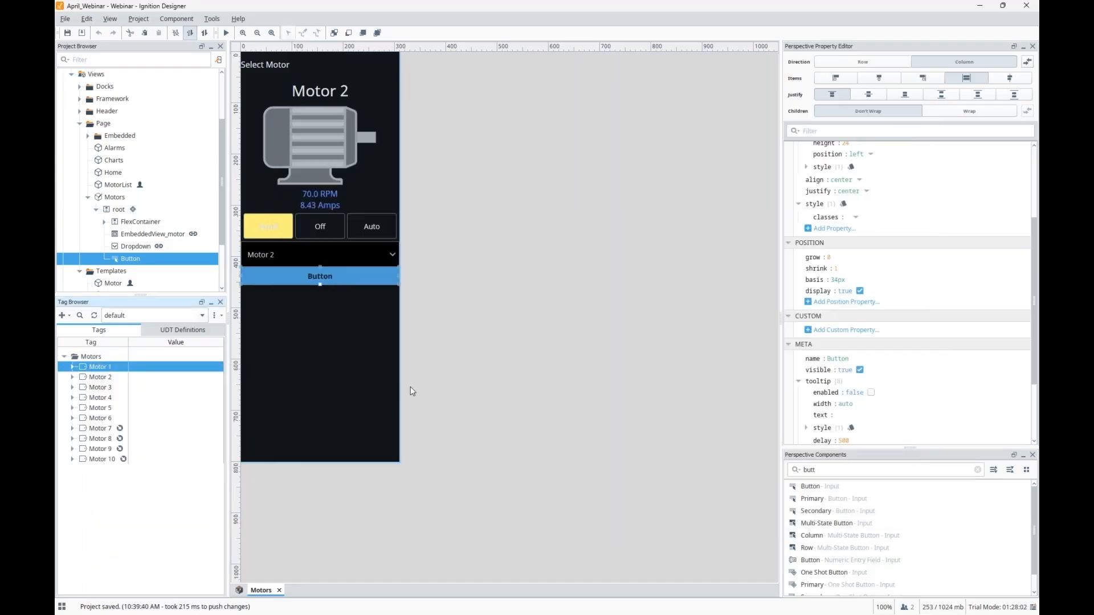
Step: Complete the button's onClick script so that self.view.custom.instance is assigned '[default]Motors/Motor 1', and close the event configuration
right_click(361, 279)
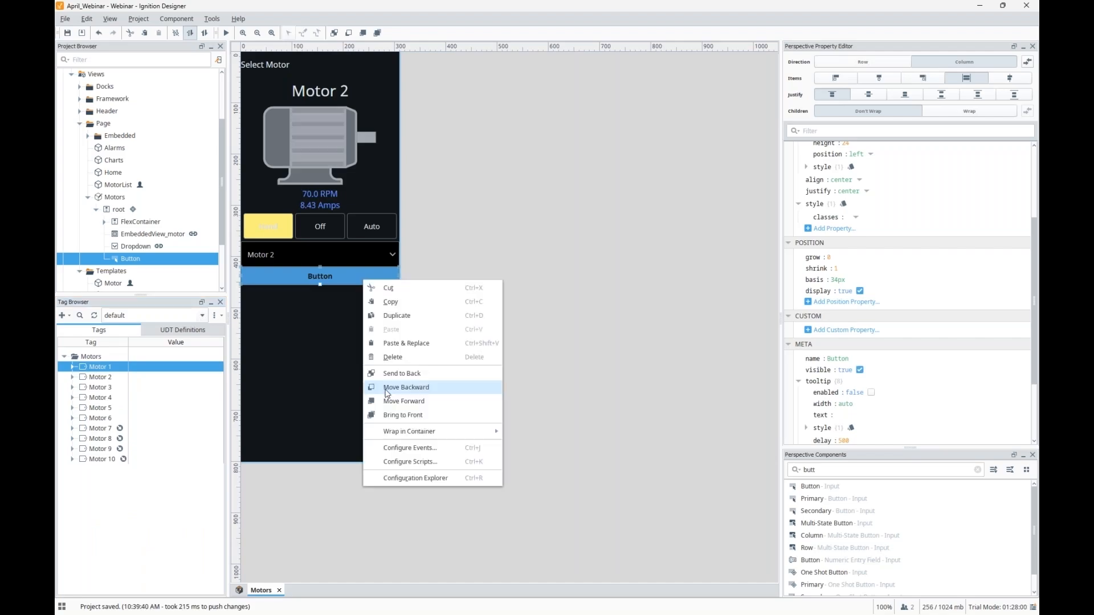
click(403, 449)
text([default]Motors/Motor 1)
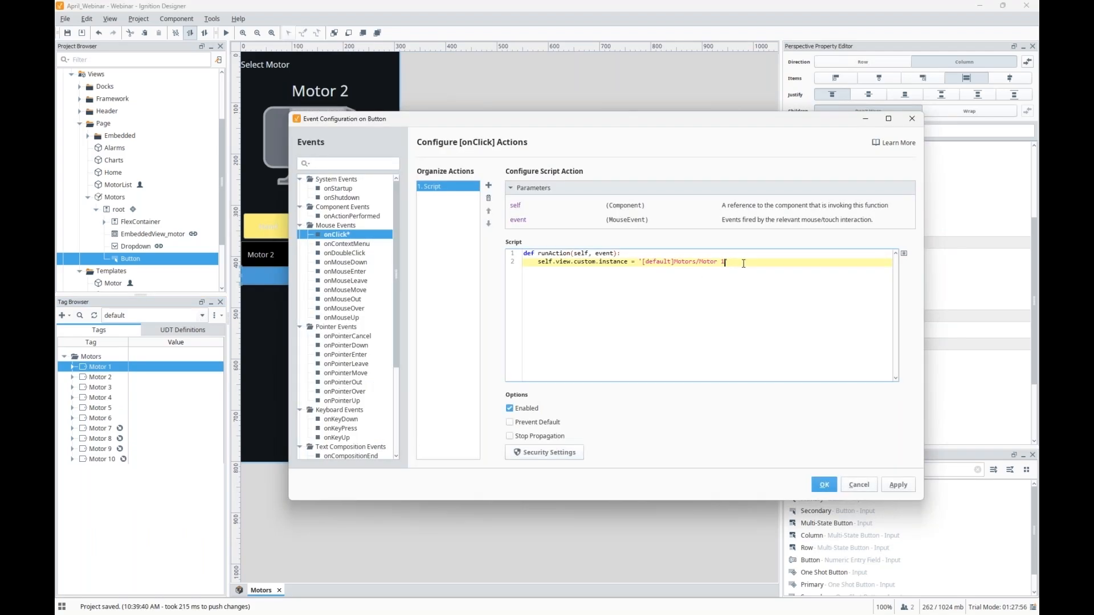
drag(744, 265, 644, 262)
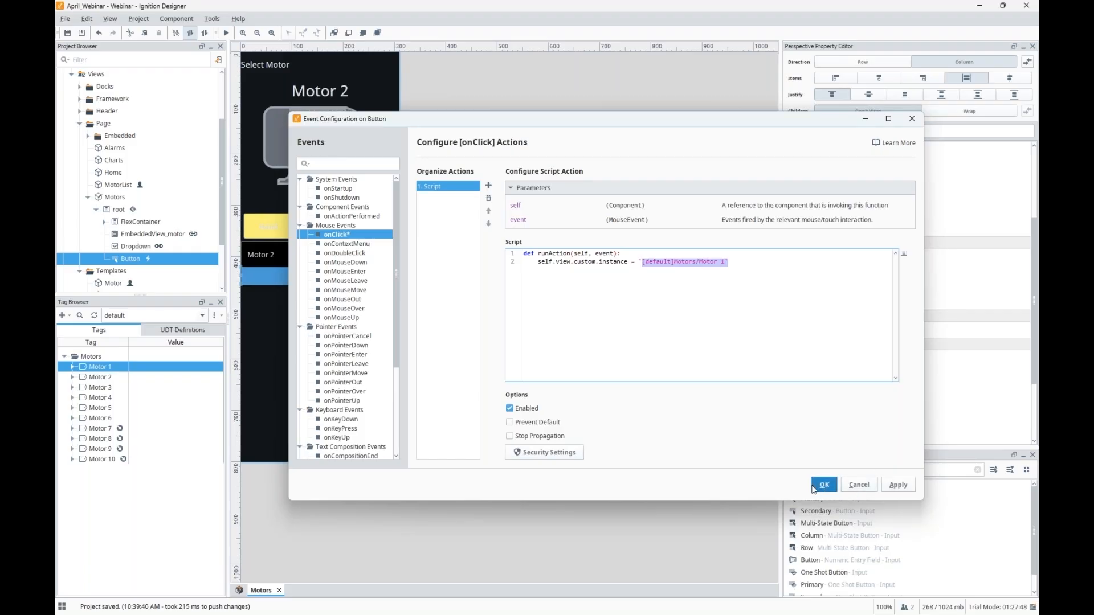
click(859, 485)
Step: Test the button in preview mode, select Motor 2 in the dropdown, and return to design mode
key(F5)
click(325, 285)
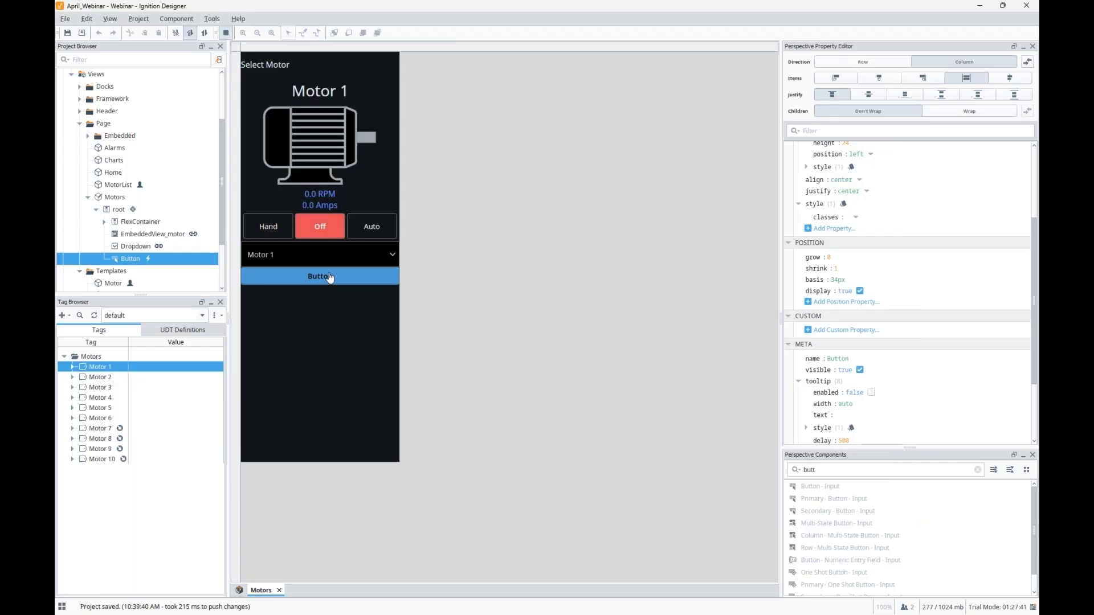
click(340, 253)
click(323, 290)
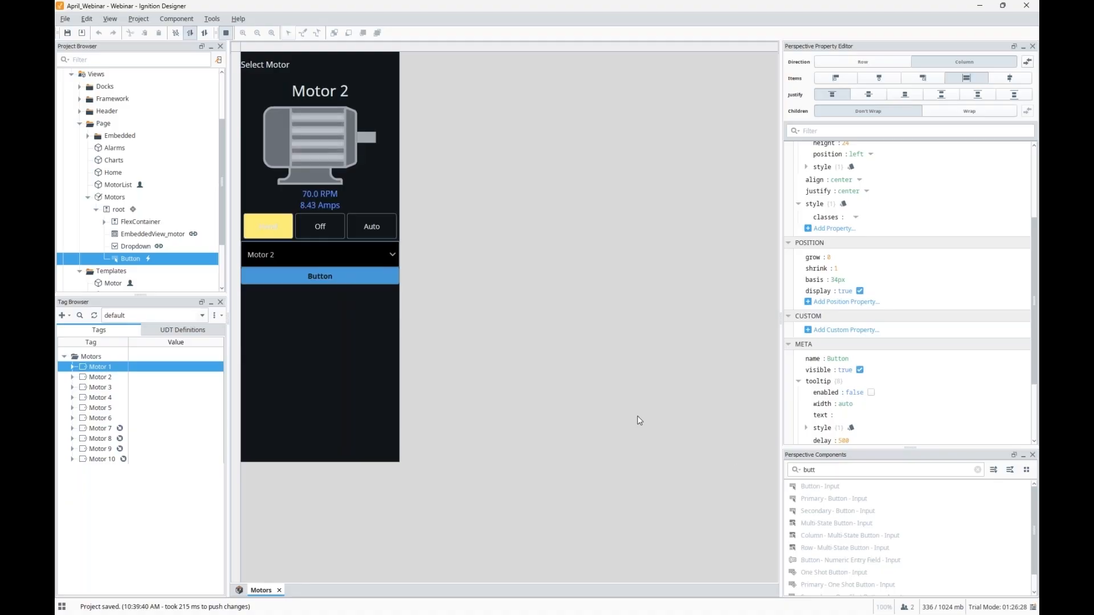
key(F5)
Step: Add a Flex container above the Select Motor row and set its basis to 50px
click(853, 474)
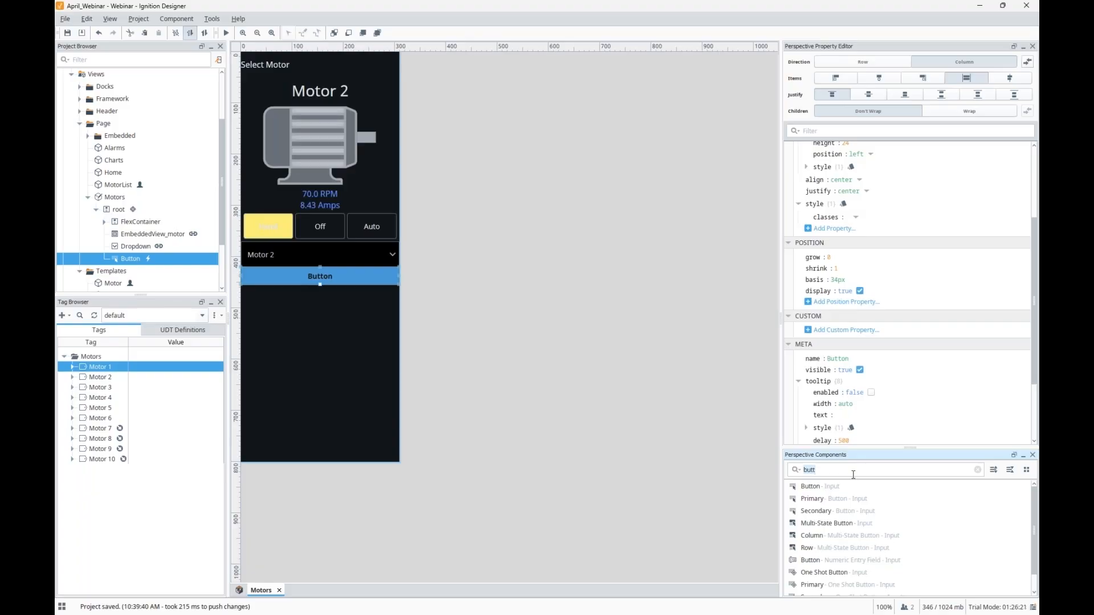
text(f)
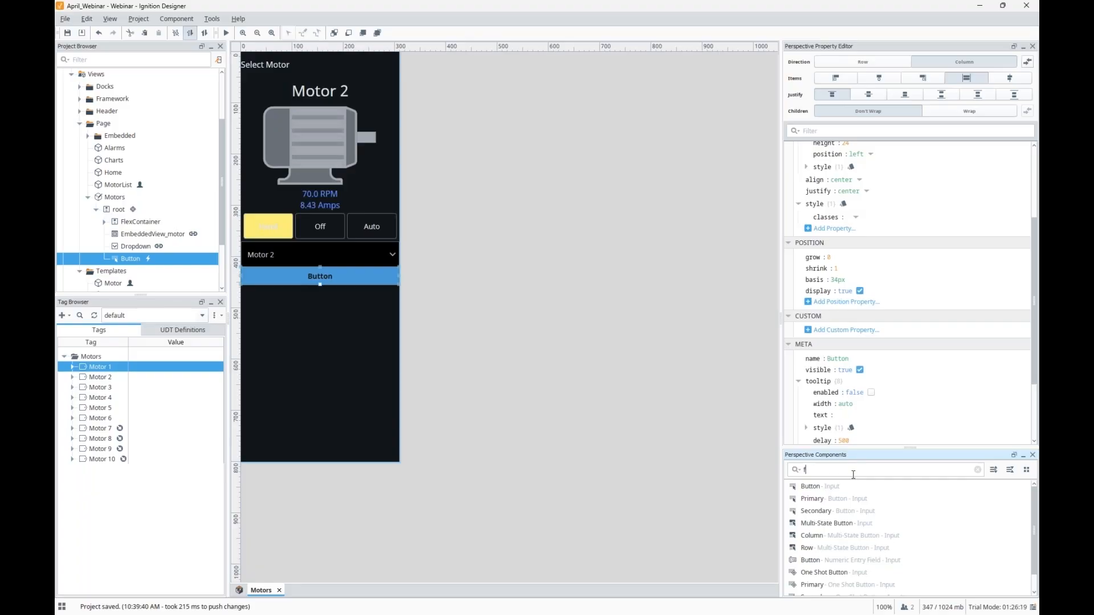
text(l)
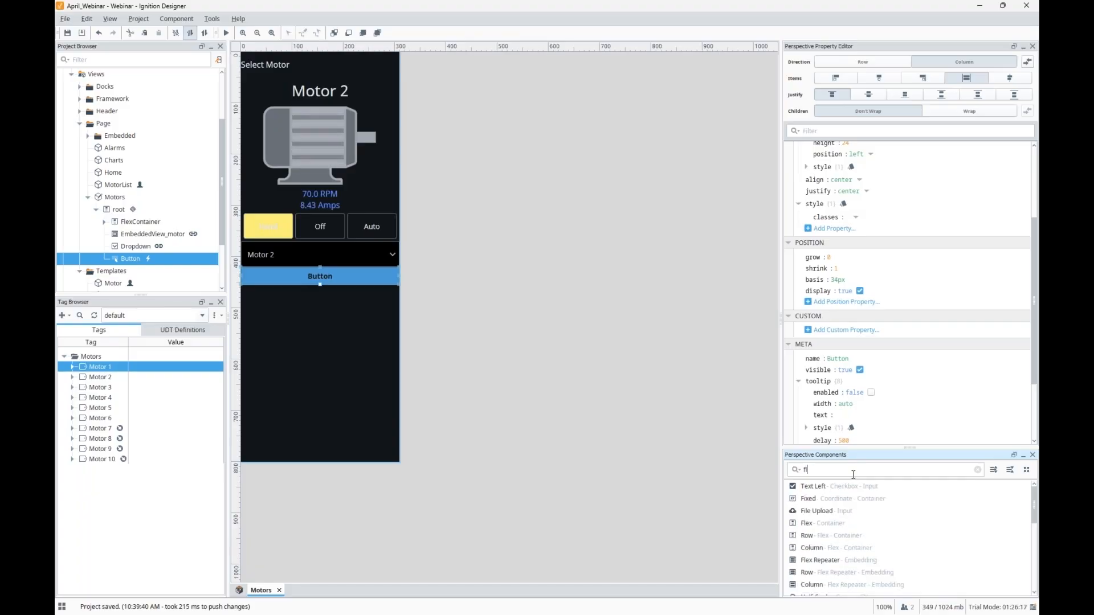
drag(825, 488, 325, 117)
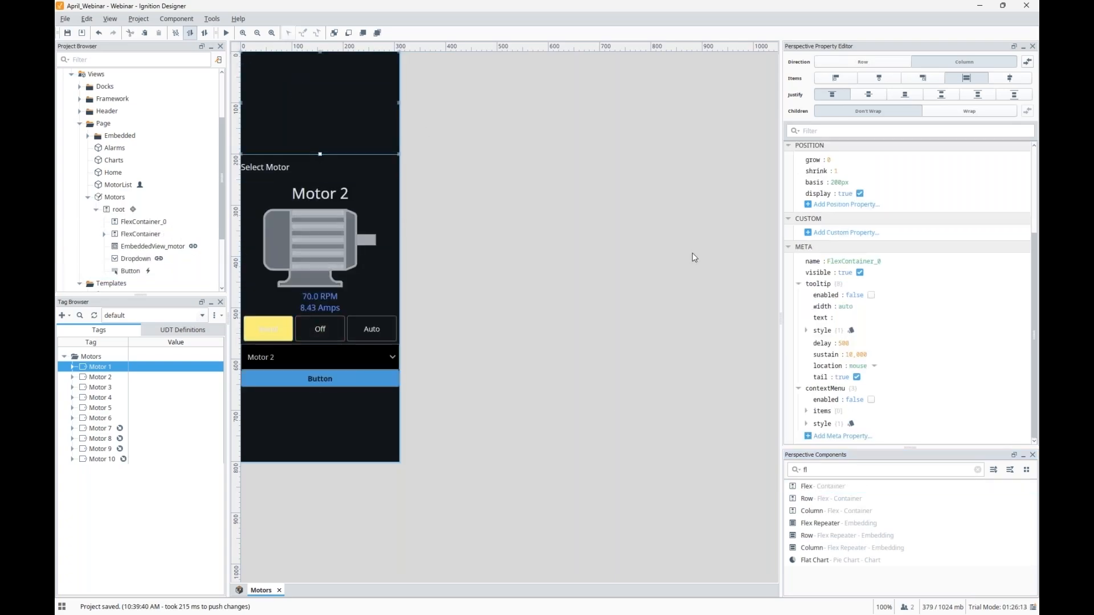
click(840, 182)
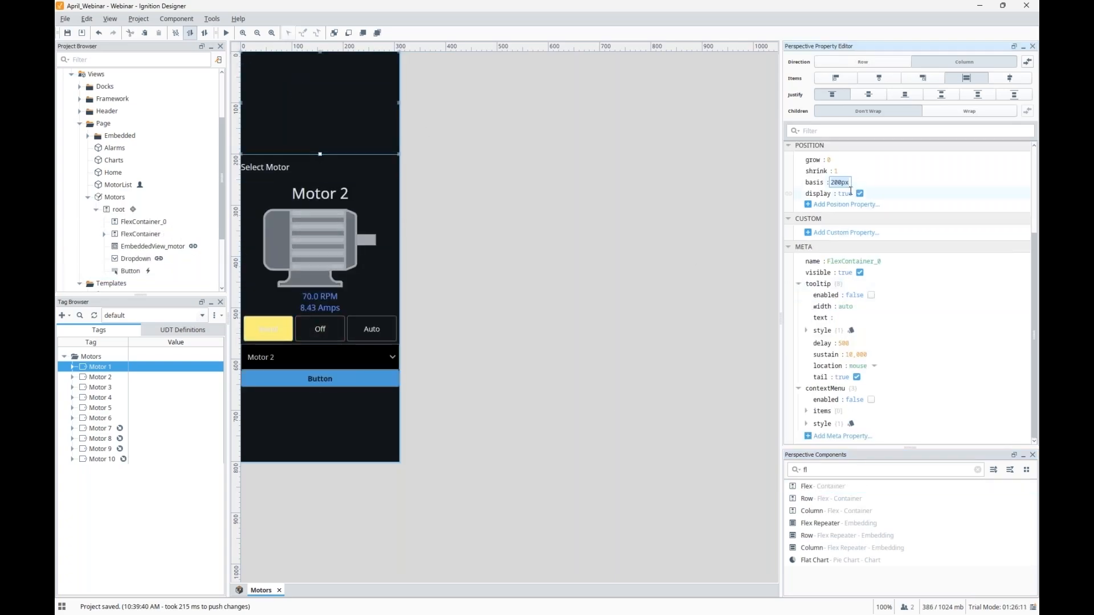
text(50px)
key(Return)
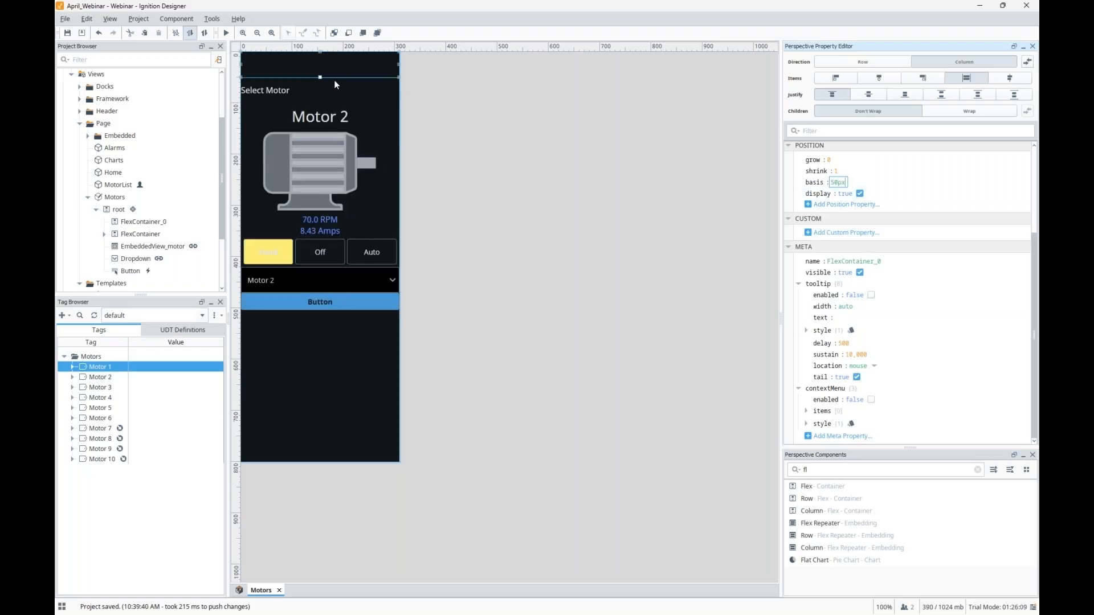
Step: Add a Label inside the new flex container and set its text to "Motor Details"
double_click(347, 62)
double_click(822, 471)
text(lab)
drag(804, 487, 280, 65)
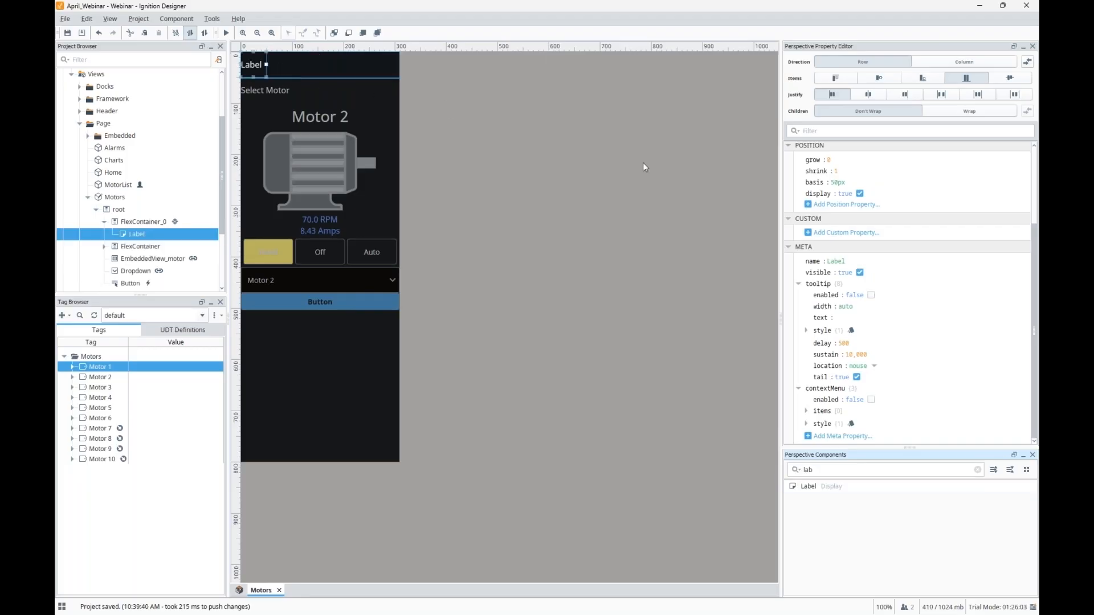
click(838, 162)
text(Motor Details)
key(Tab)
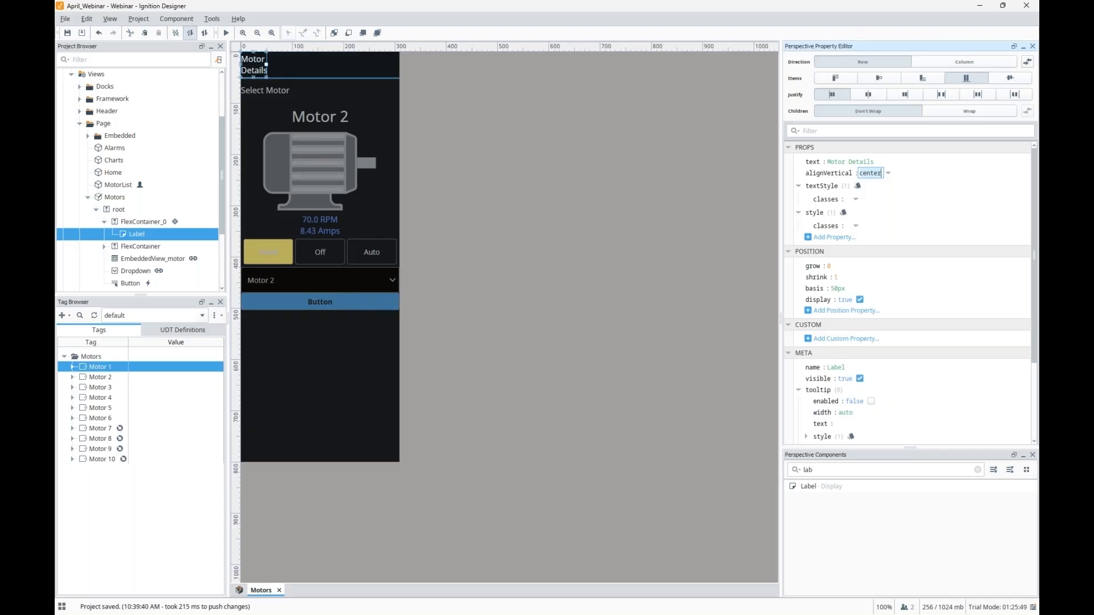
Step: Set the Motor Details label's basis to auto so its width fits the text
drag(266, 64, 303, 65)
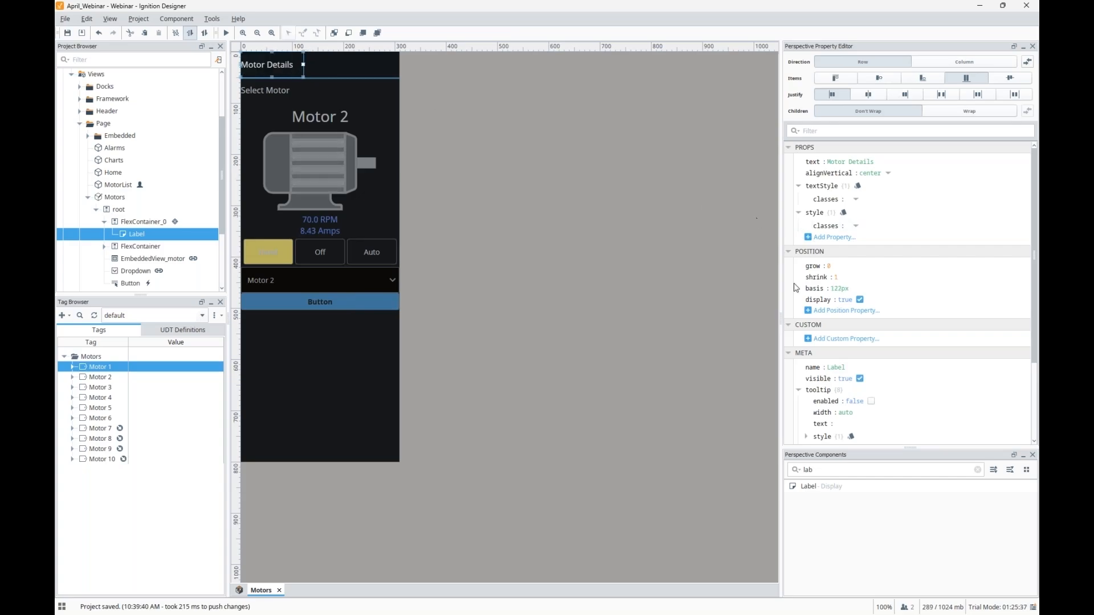
click(845, 290)
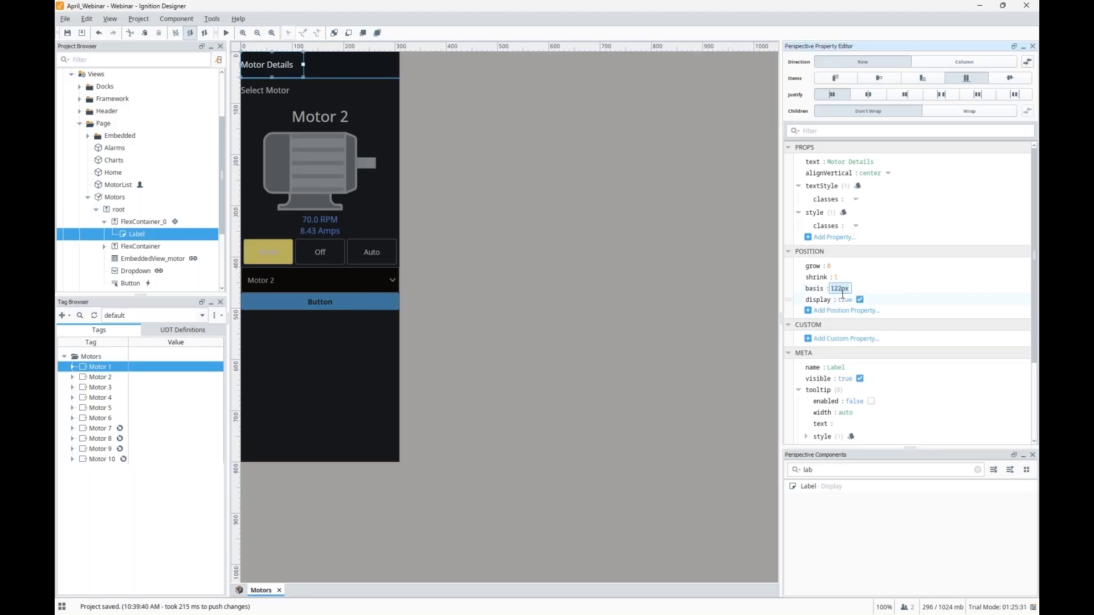
text(auto)
key(Tab)
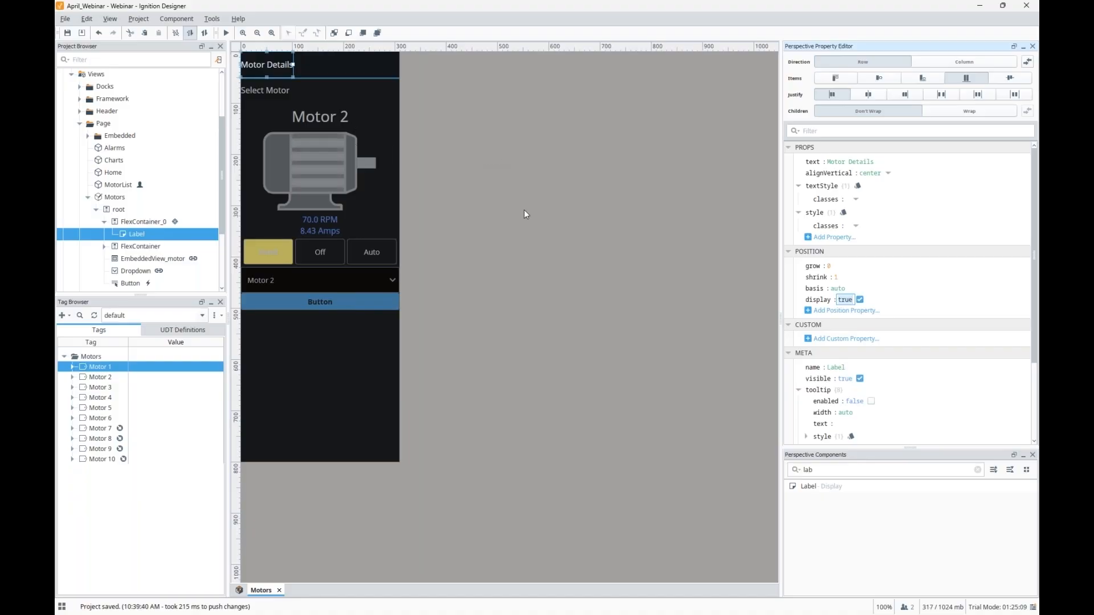
Step: Add an Icon component beside the Motor Details label and set its path to material/info
double_click(834, 466)
text(icon)
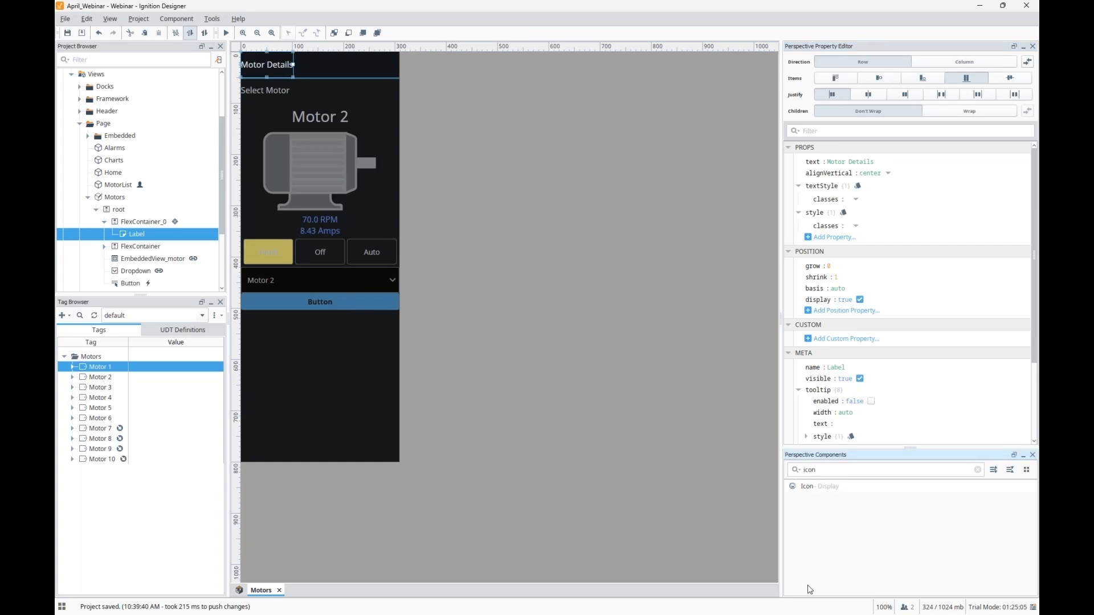
drag(830, 487, 304, 62)
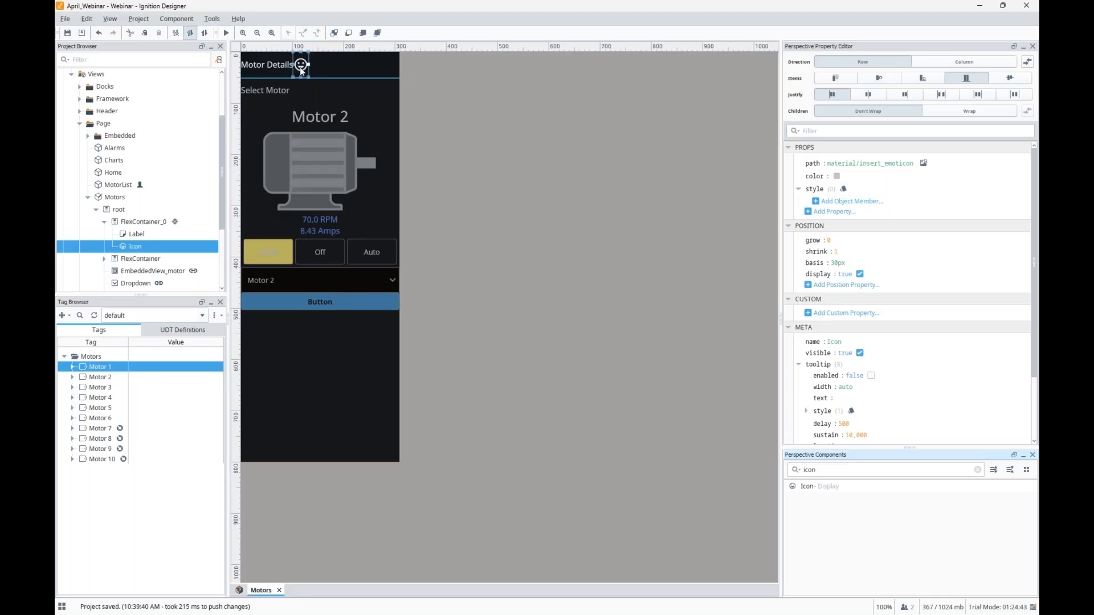
double_click(875, 162)
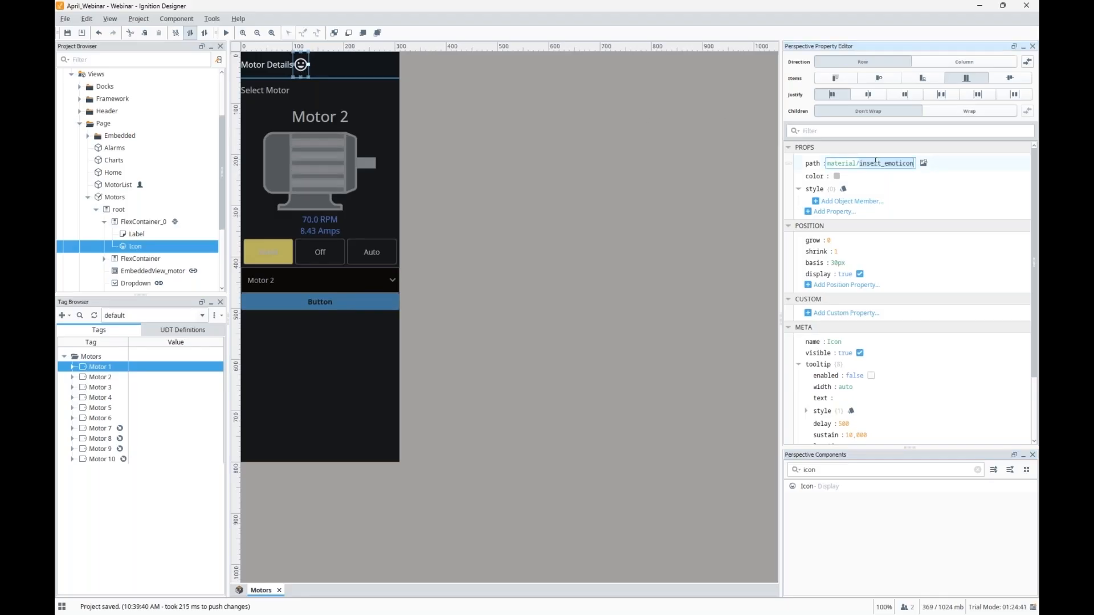
text(info)
key(Return)
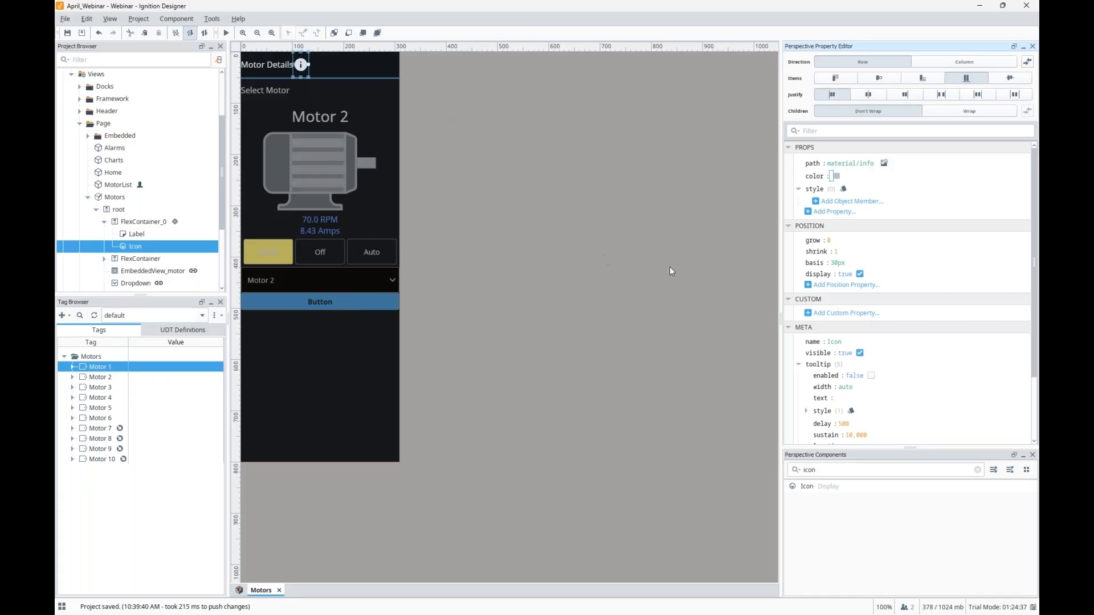
Step: Enable the icon's tooltip and set its text to "Right click for more info"
scroll(876, 373, down, 1)
scroll(876, 373, down, 2)
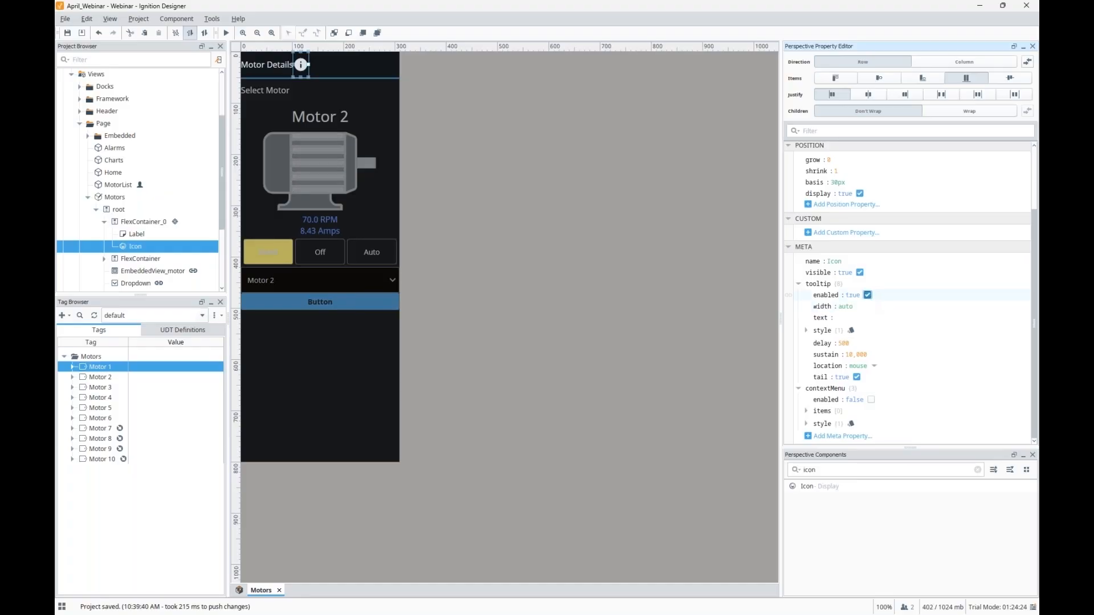
click(871, 295)
text(right click for more info)
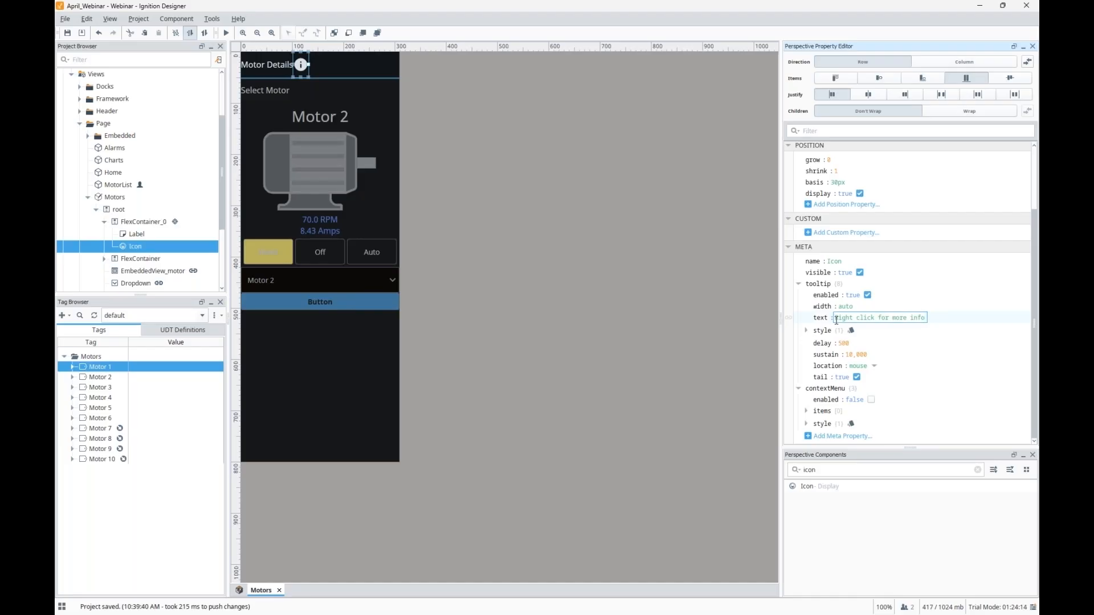
key(Tab)
Step: Enable the icon's context menu and add a first item with the text "Motor PDF"
click(871, 400)
click(806, 411)
scroll(891, 420, down, 1)
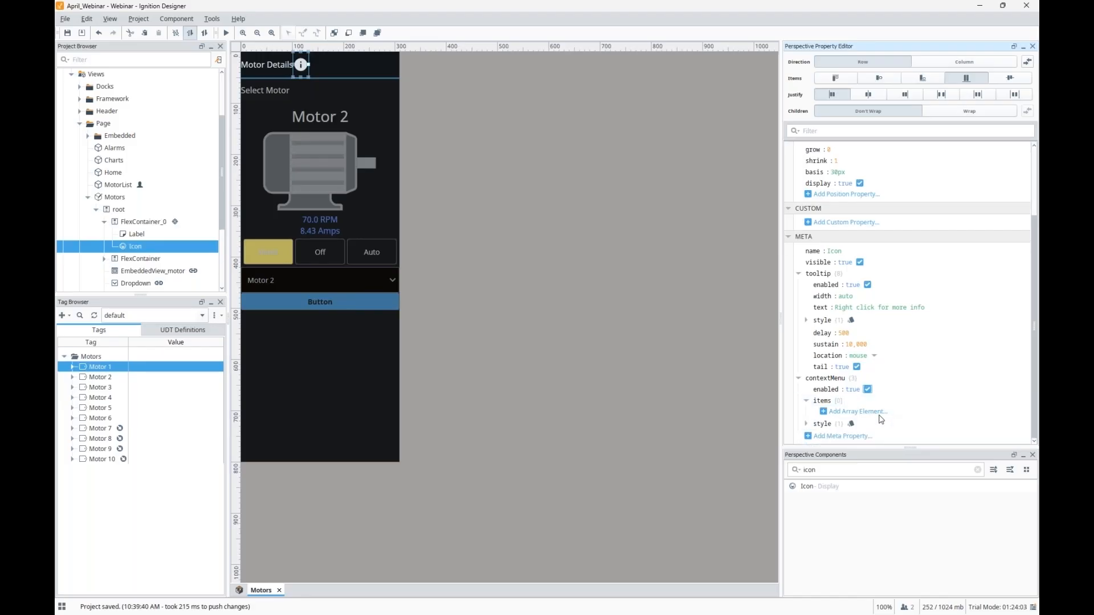
click(826, 417)
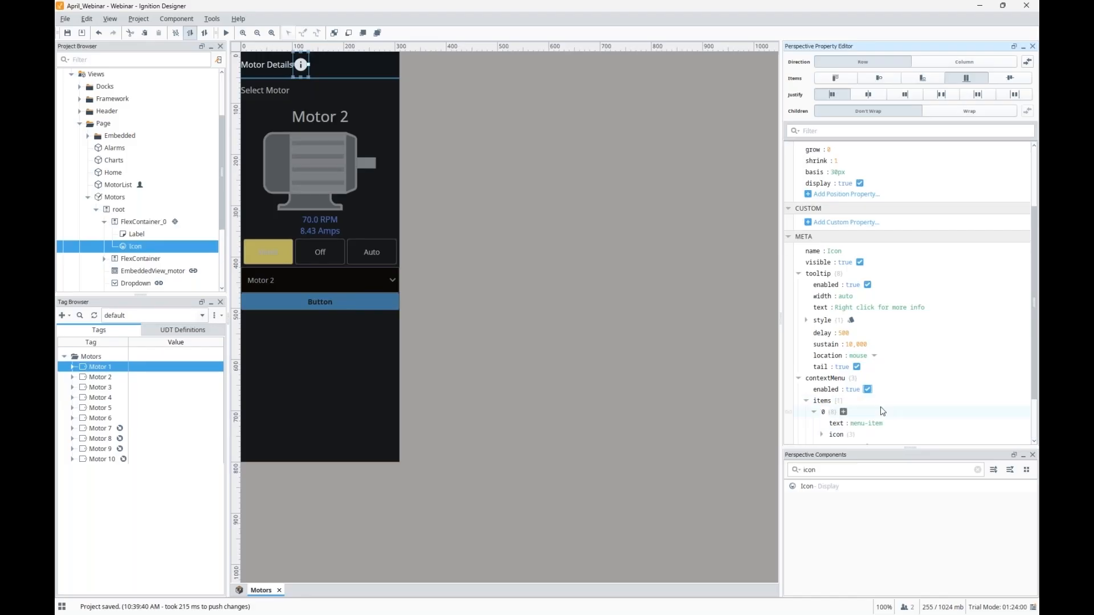
scroll(882, 411, down, 2)
click(875, 363)
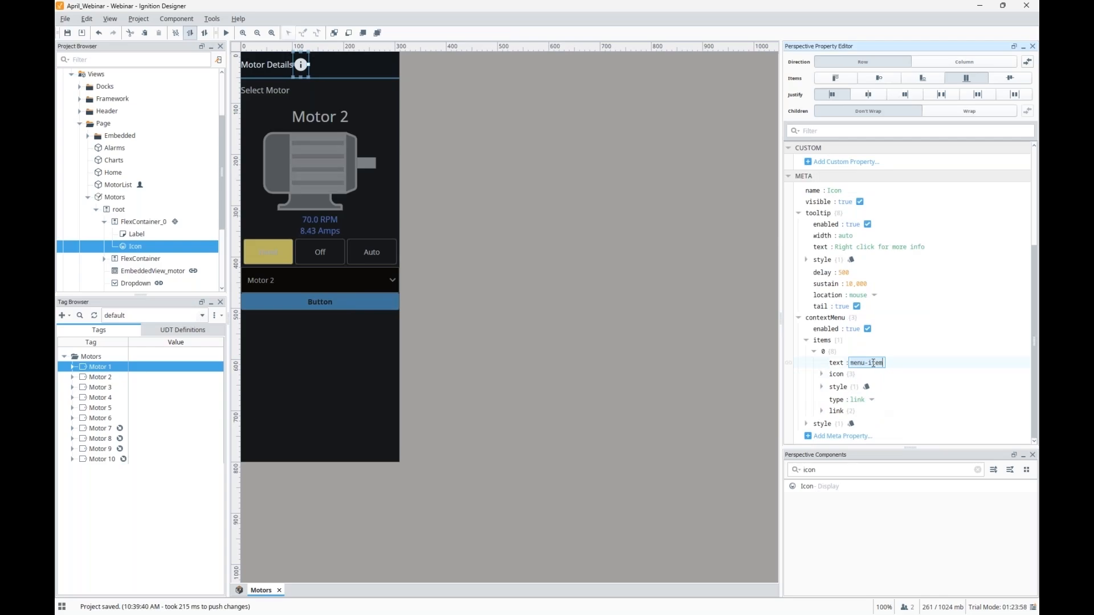
text(Motor PDF)
Step: Assign the material/sports_motorsports icon to the Motor PDF menu item
click(854, 399)
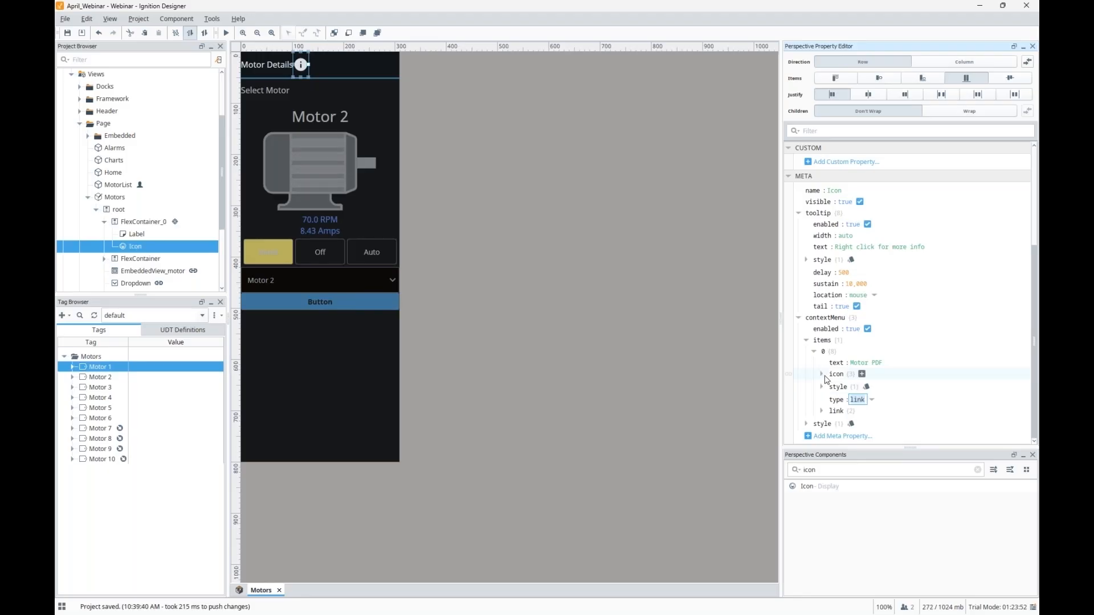
click(823, 375)
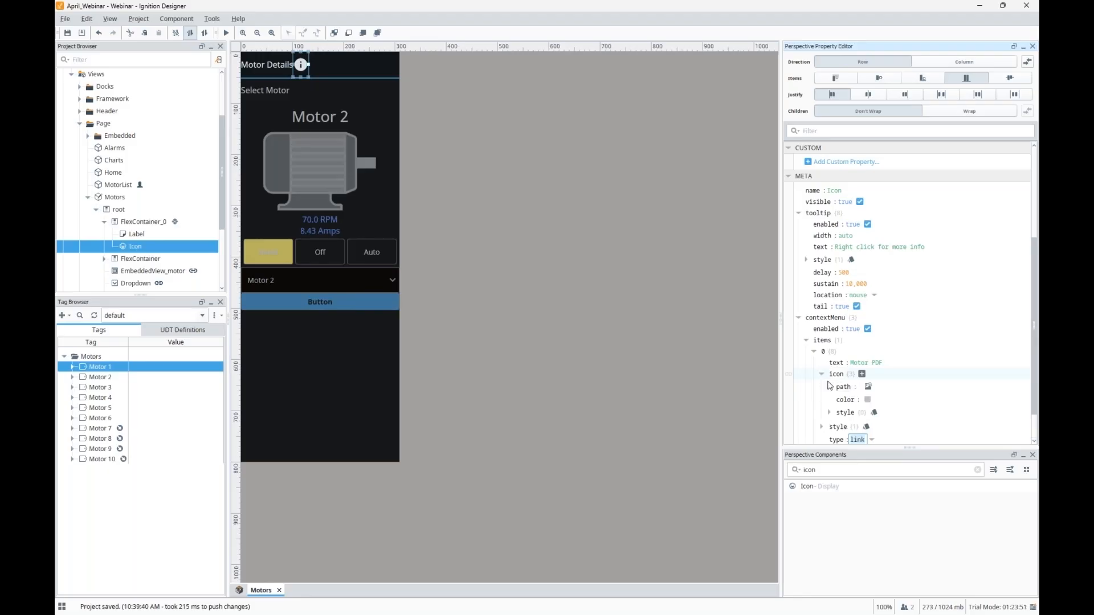
click(868, 386)
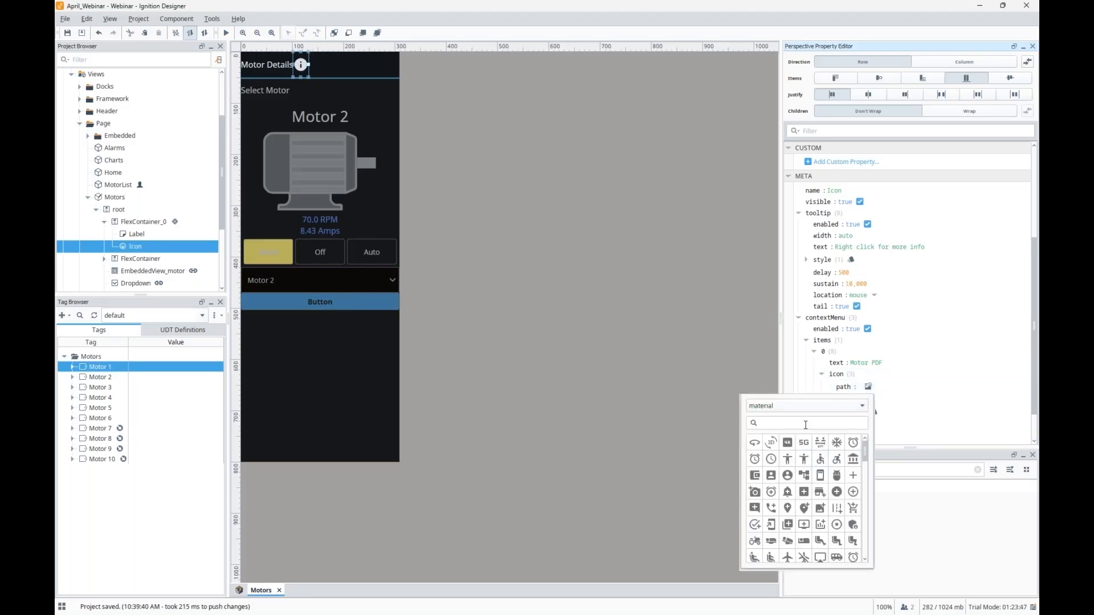
text(motor)
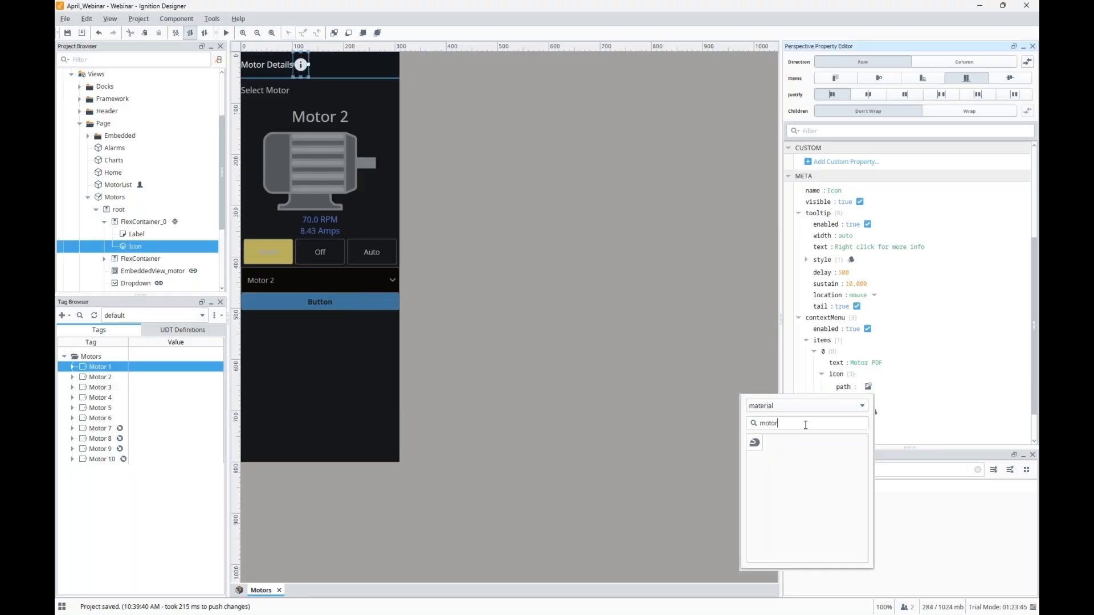
click(755, 443)
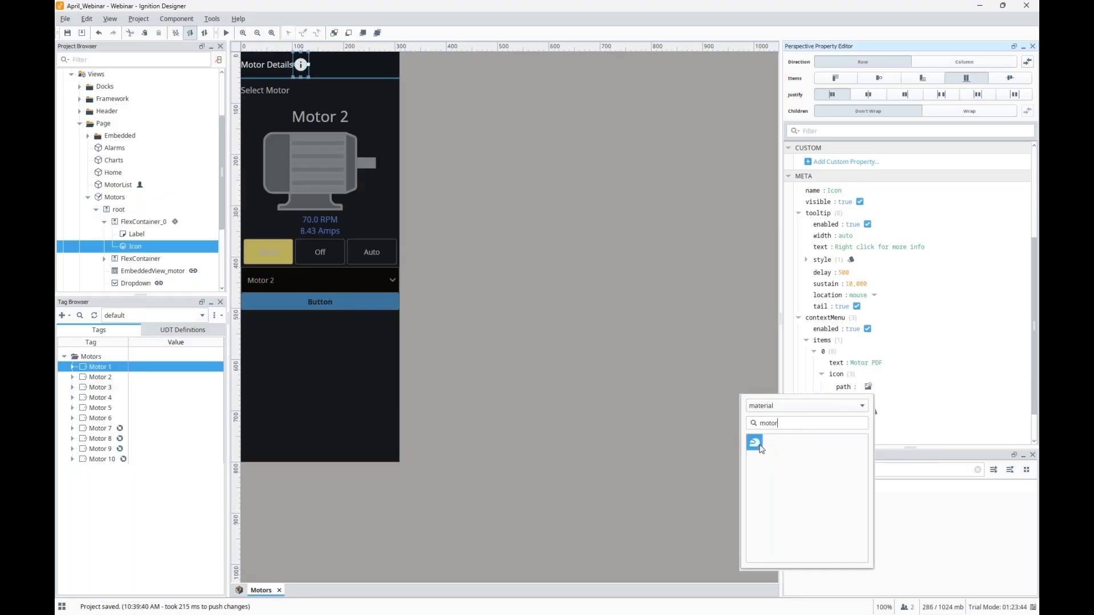
Step: Make the Motor PDF item a link to the copied foneacc-motion.com download URL, with tab as its target
scroll(891, 388, down, 2)
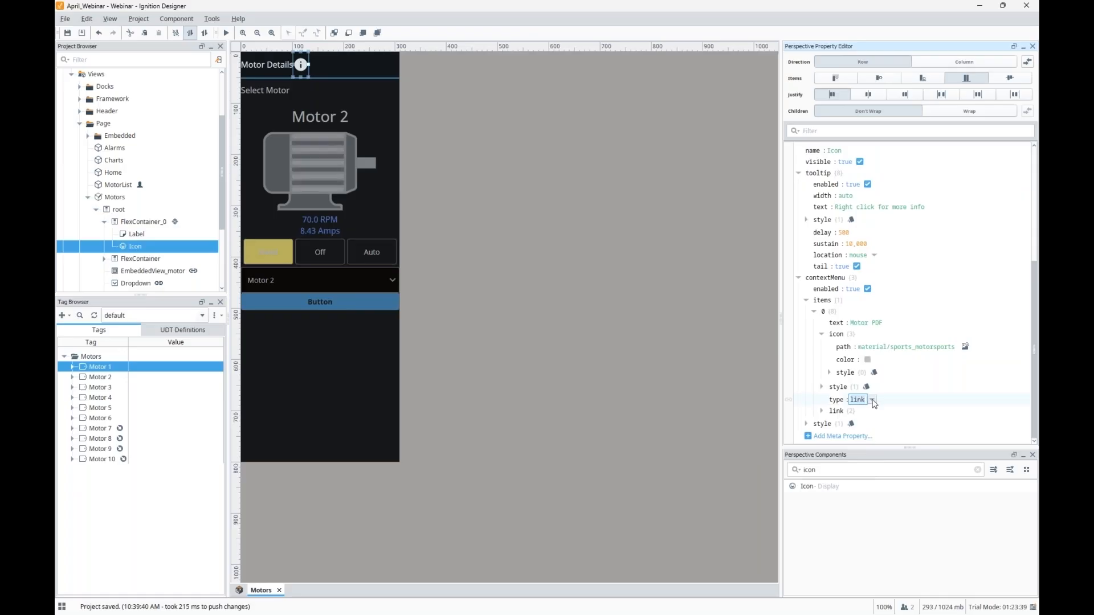
click(873, 401)
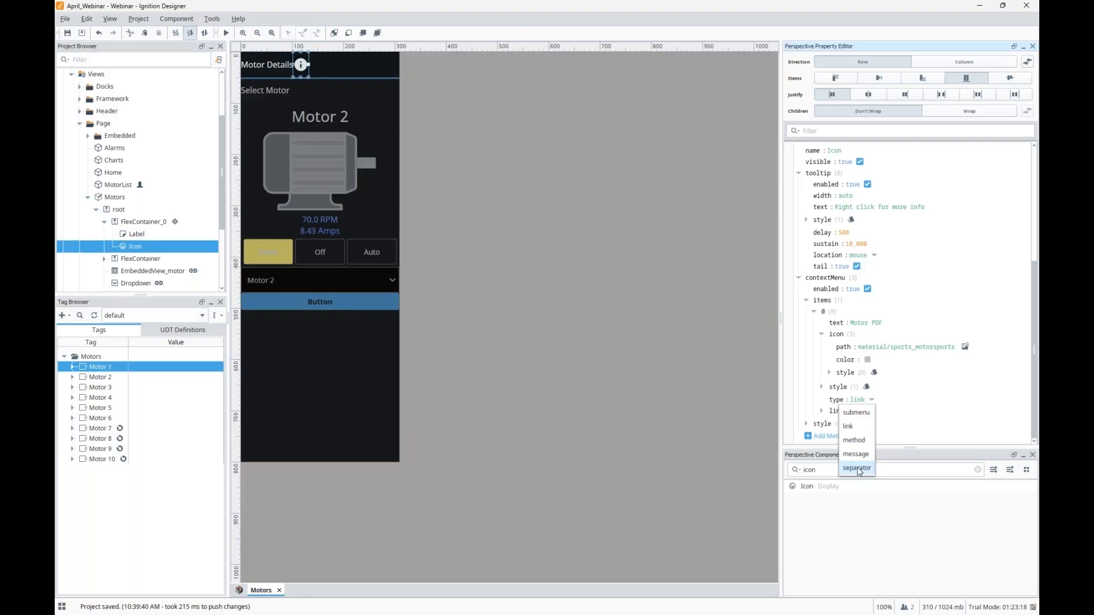
click(863, 425)
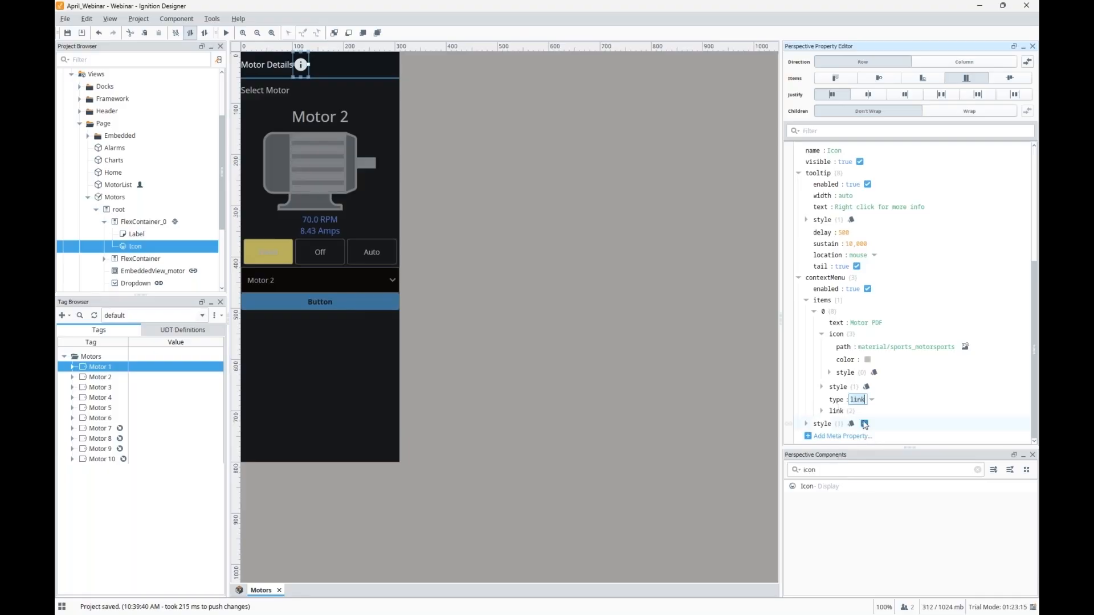
click(822, 411)
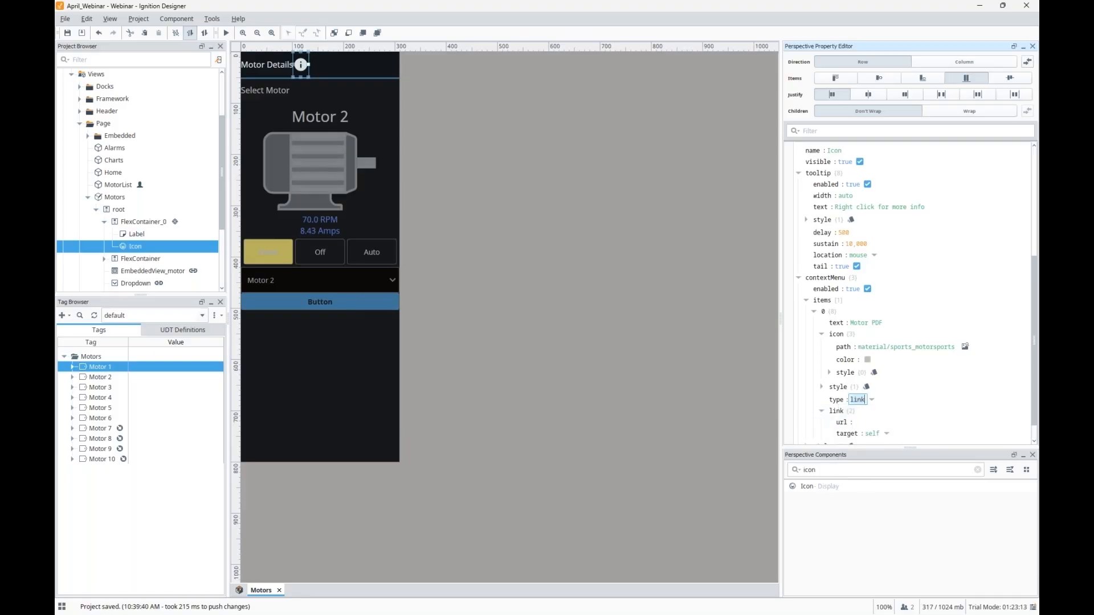
key(alt+Tab)
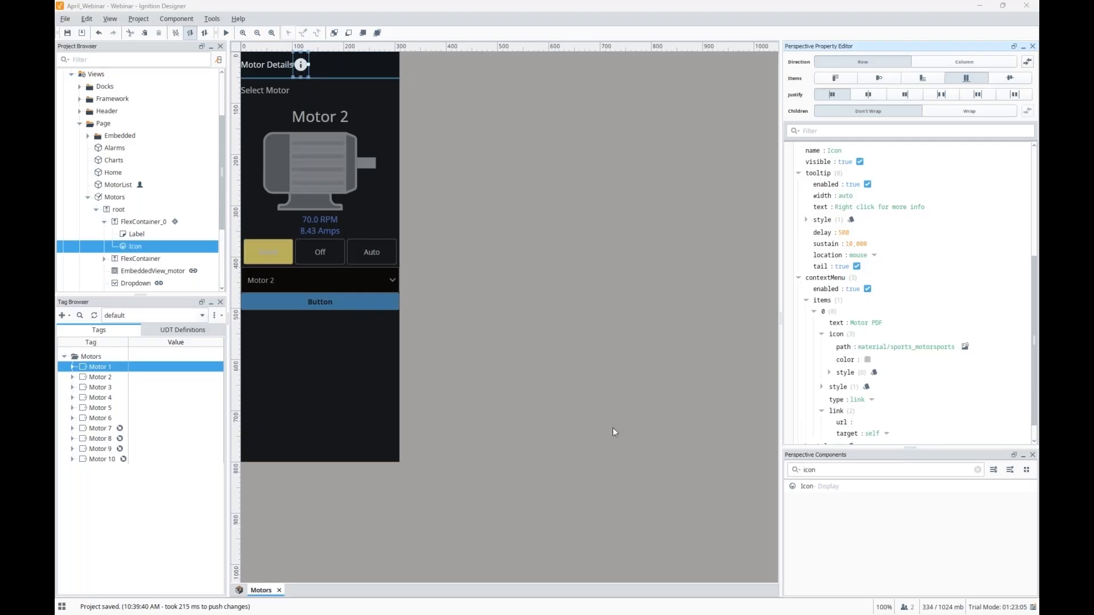
click(858, 422)
key(ctrl+v)
click(890, 435)
click(888, 435)
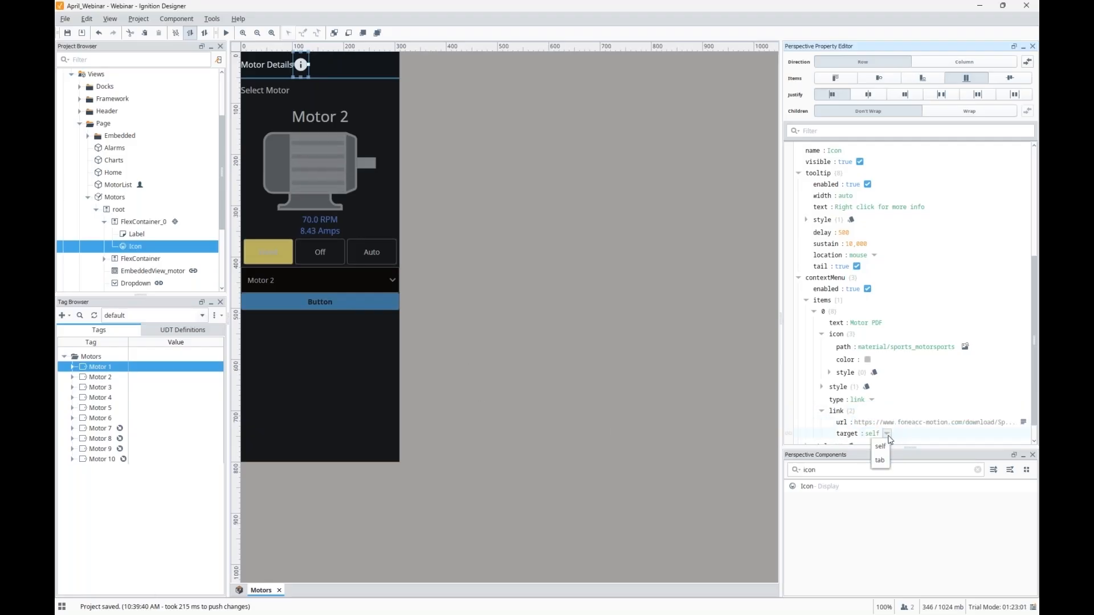
click(880, 460)
scroll(873, 400, down, 1)
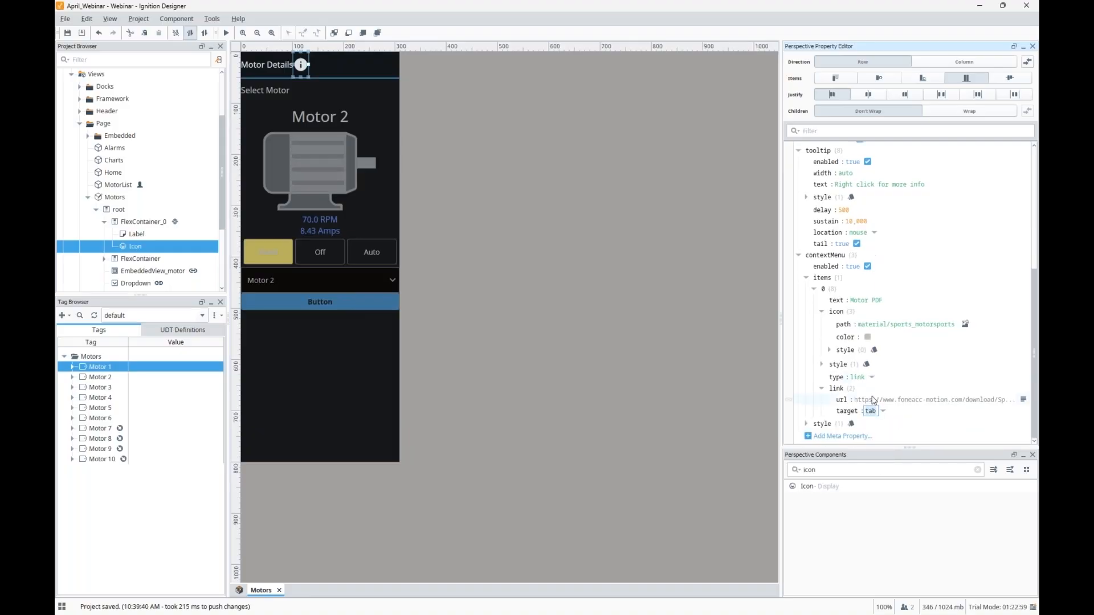
Step: Add a second item to the icon's context menu and set its type to separator
click(848, 278)
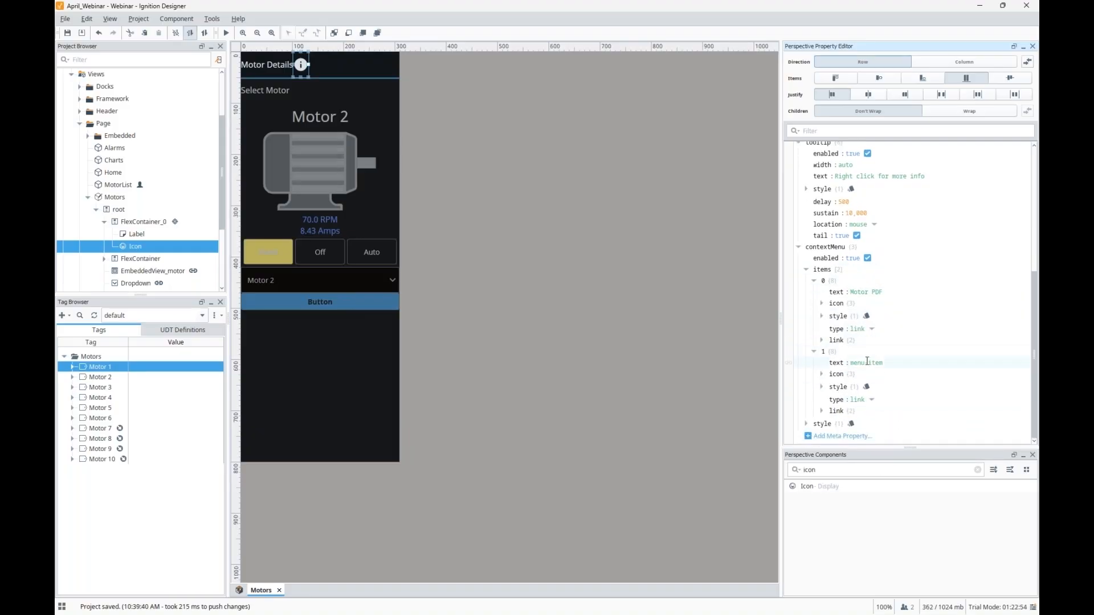
click(871, 400)
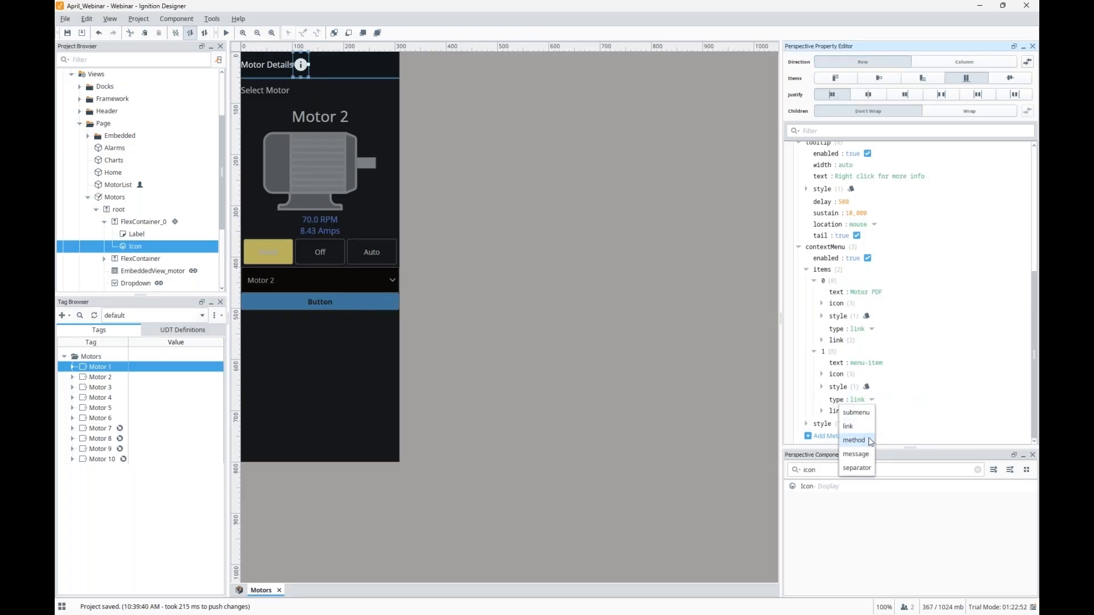
click(861, 468)
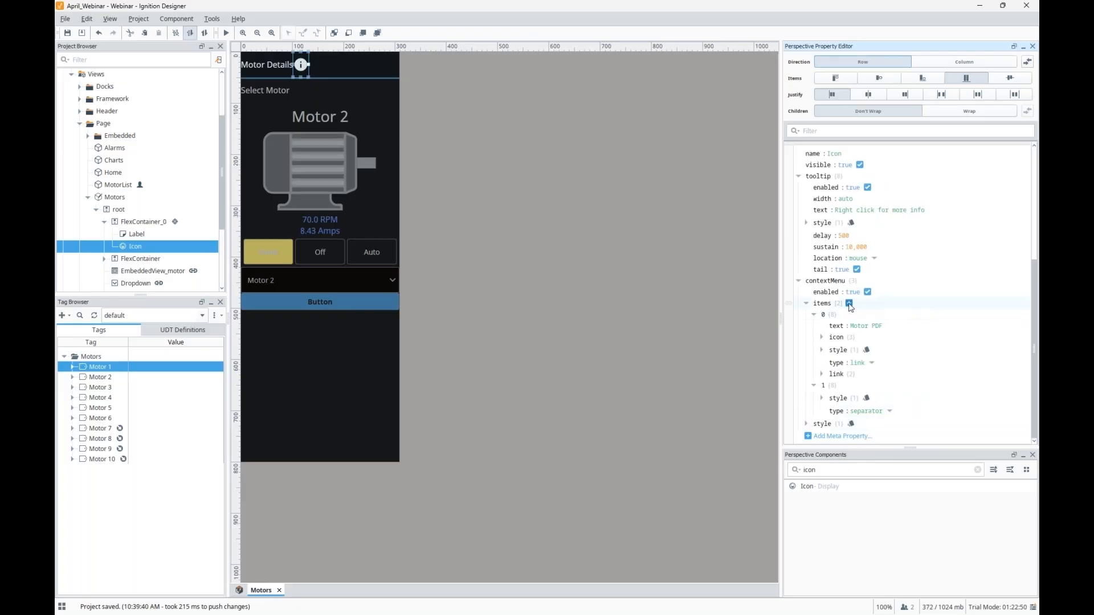
Step: Add a third item to the icon's context menu with the text "Troubleshooting PDF"
click(849, 305)
scroll(866, 353, down, 3)
click(873, 366)
text(Troublesho)
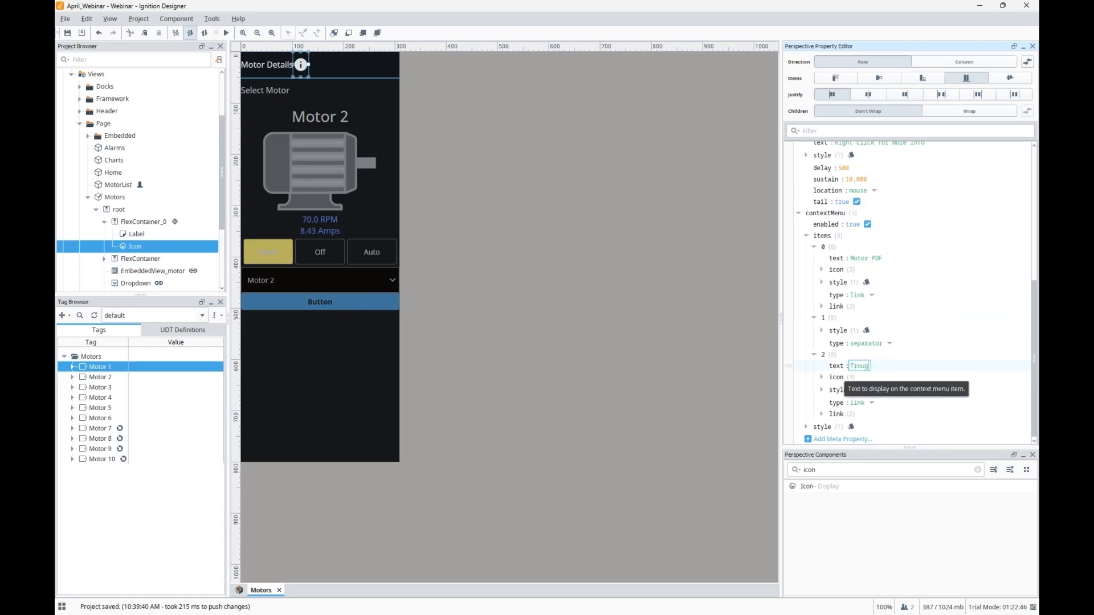
text(oting PDF)
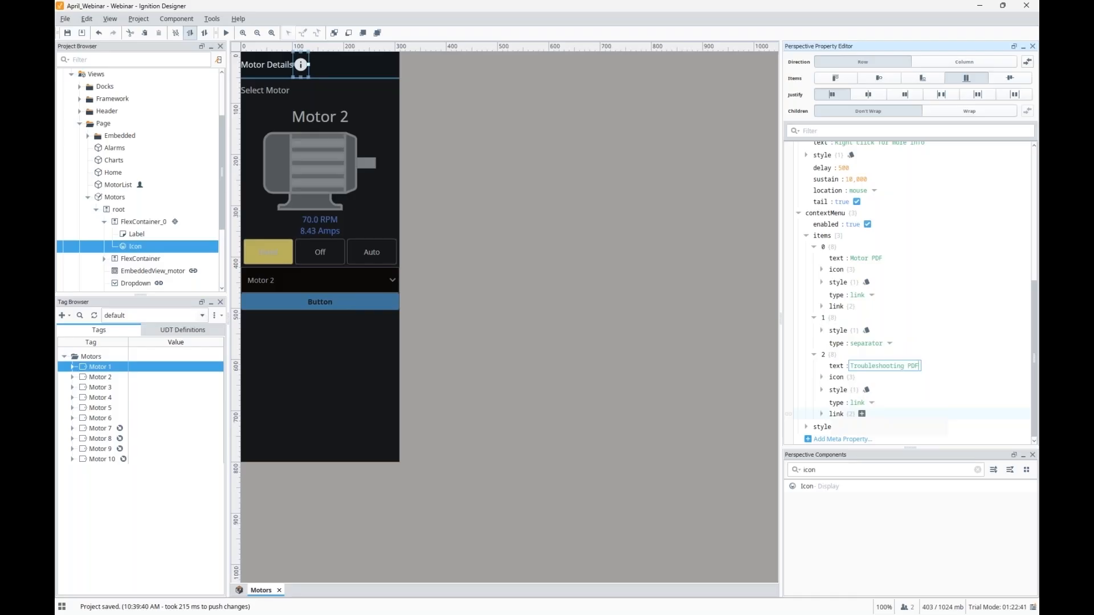
click(822, 414)
click(855, 426)
text(datasheet-for-RS-550-small-compact-dc-motor.html)
key(Return)
click(888, 438)
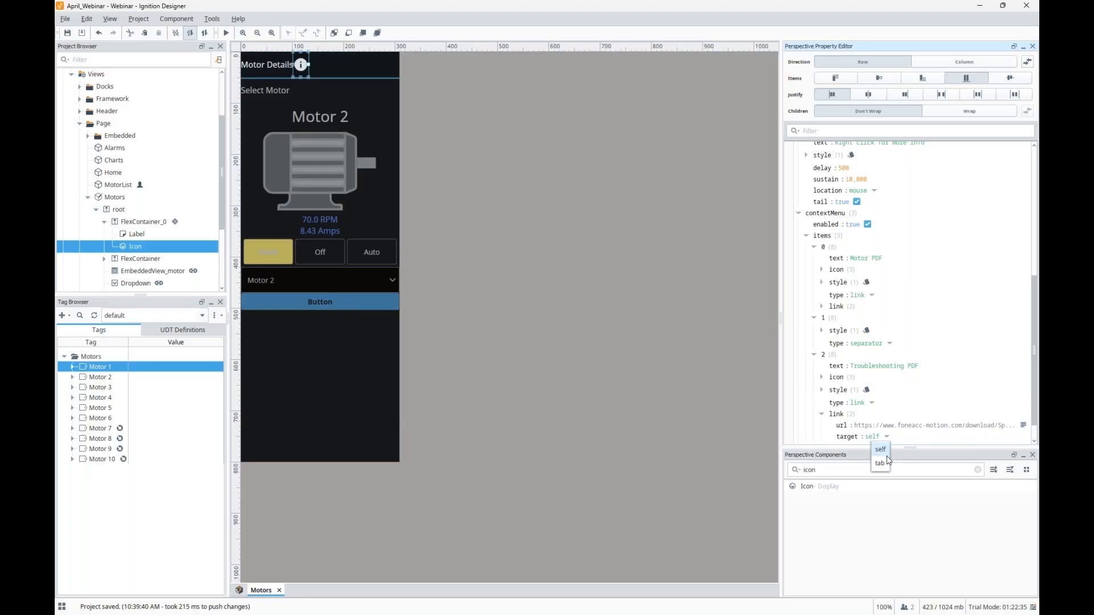
click(879, 463)
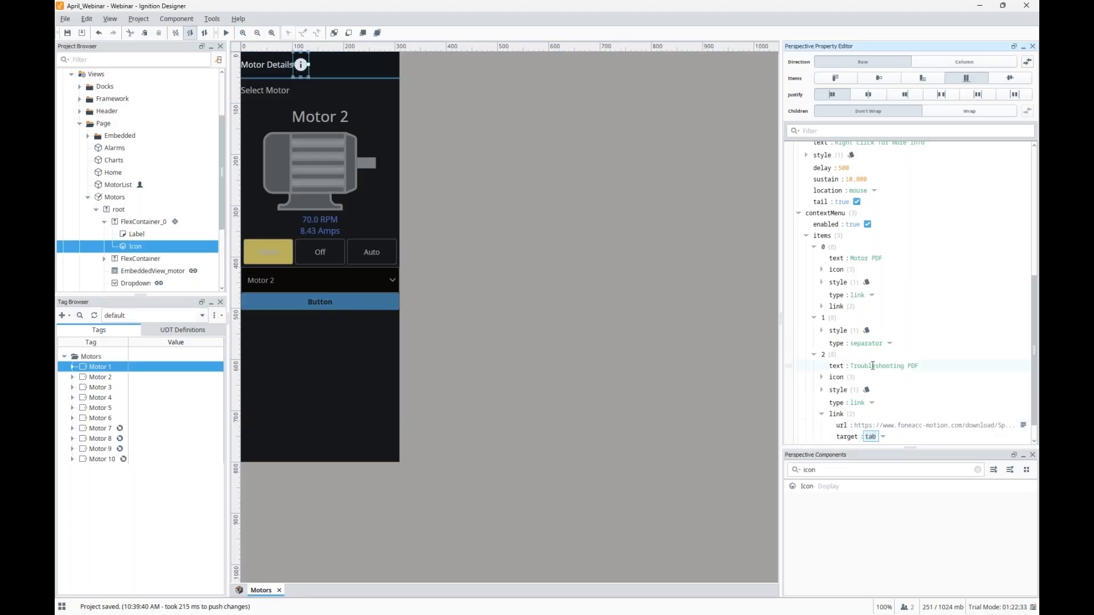
scroll(861, 424, down, 2)
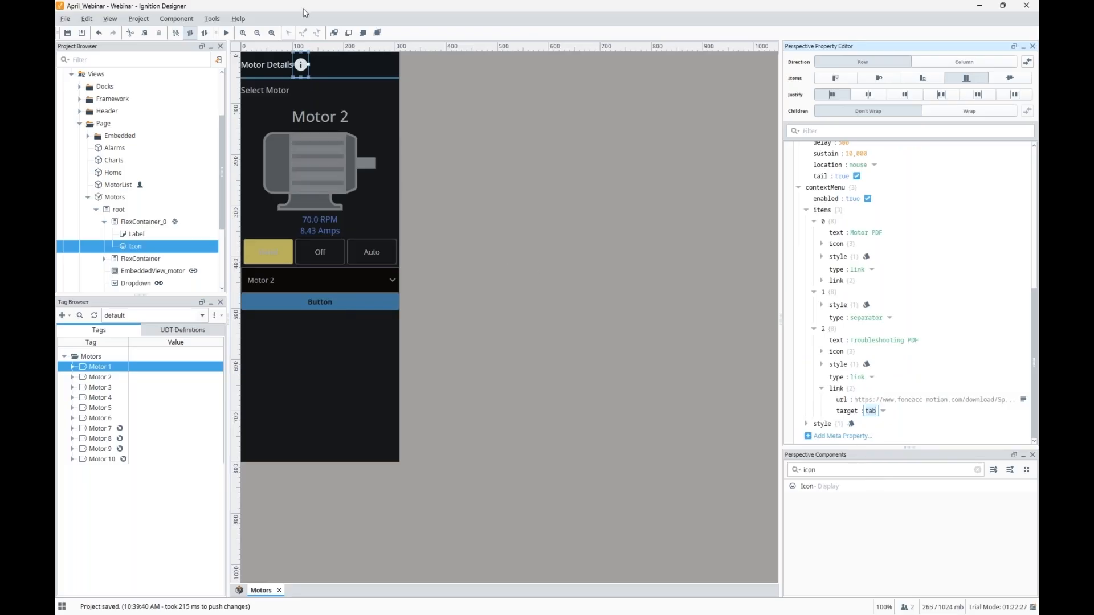
Step: Save the project and launch the /motors page from the page configuration in the browser
key(ctrl+s)
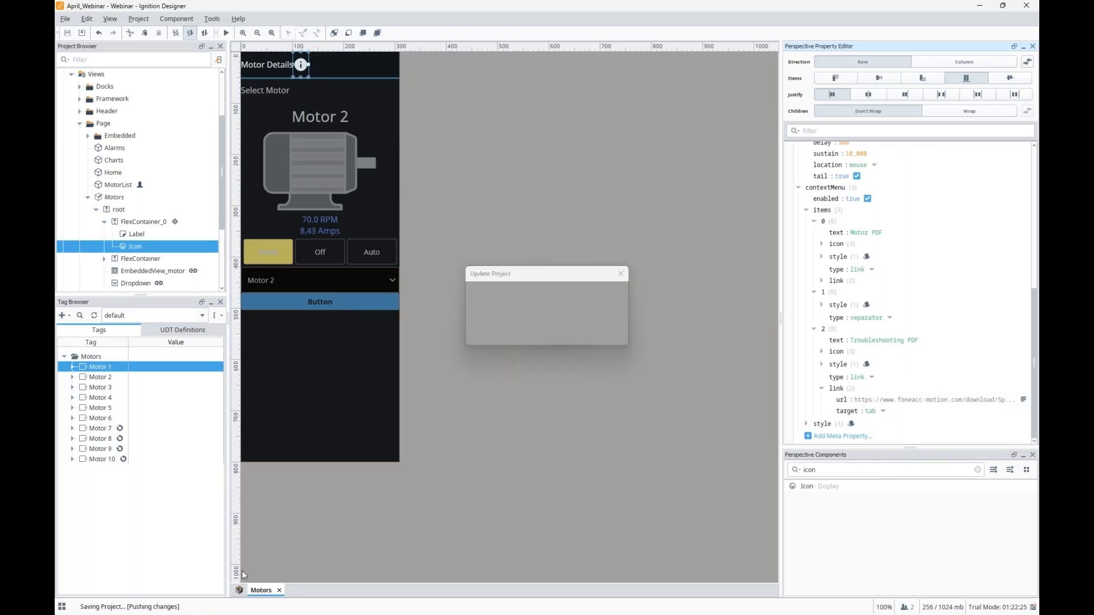
click(240, 591)
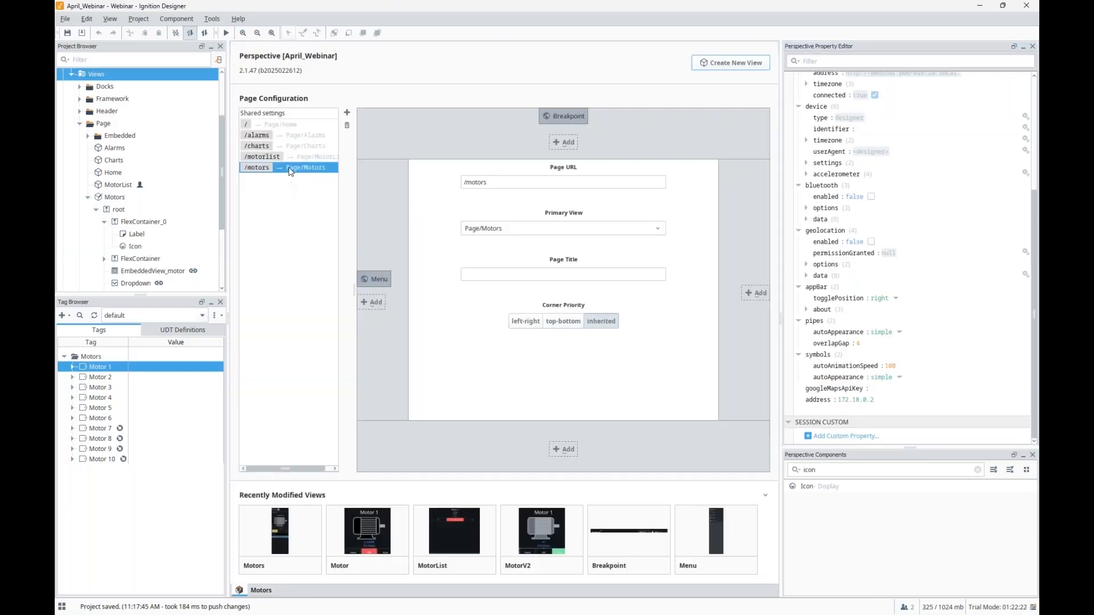
right_click(290, 172)
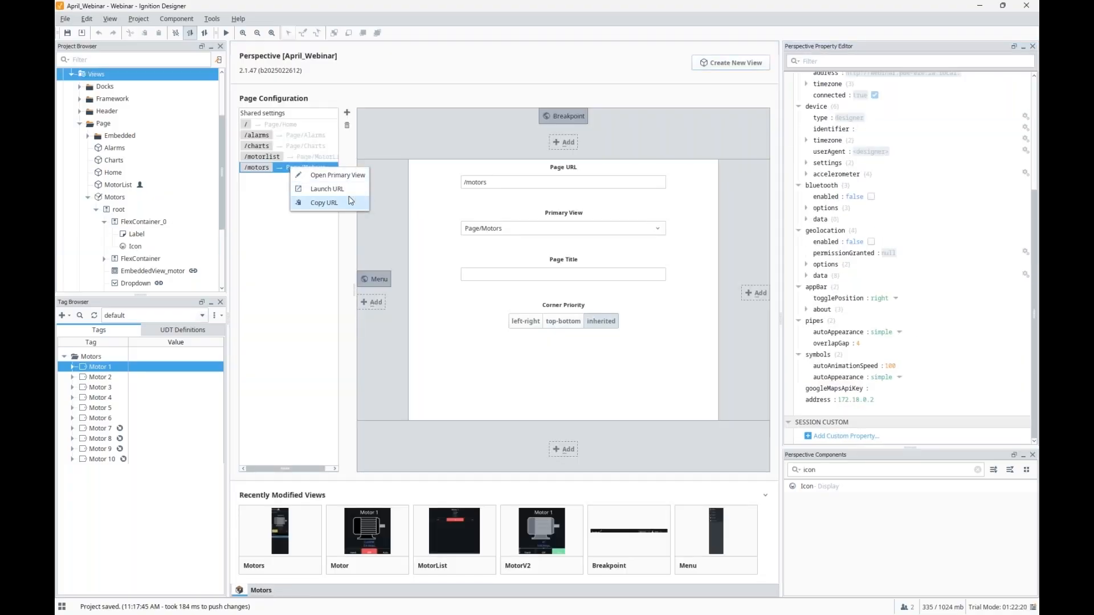
click(347, 193)
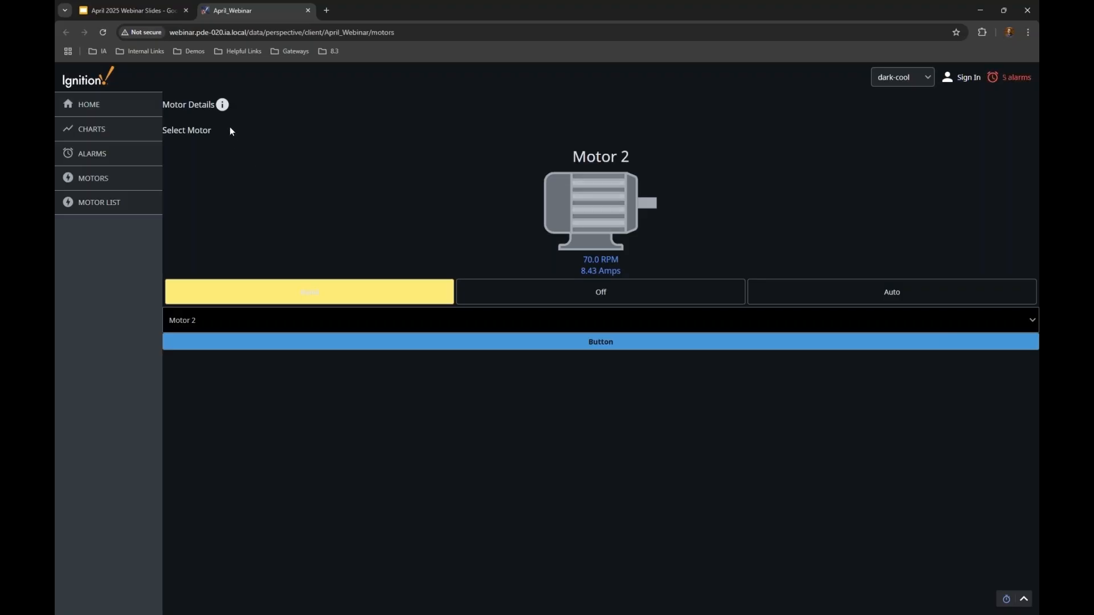
Step: Test the Motor PDF entry in the info icon's context menu, view the linked datasheet page, and return to the Motors page
mouse_move(224, 110)
right_click(224, 107)
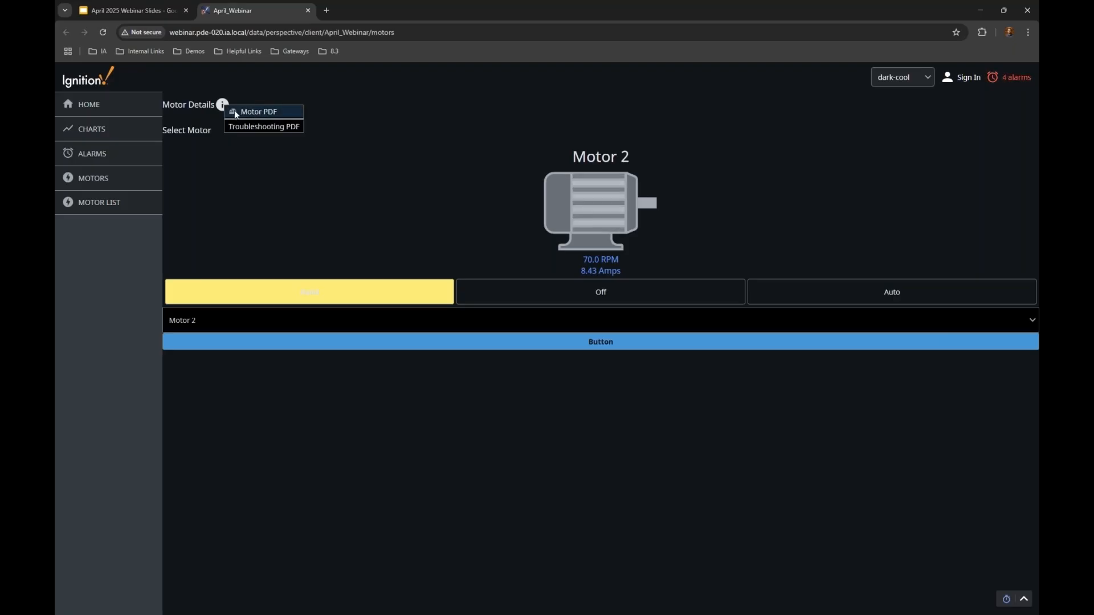
click(265, 112)
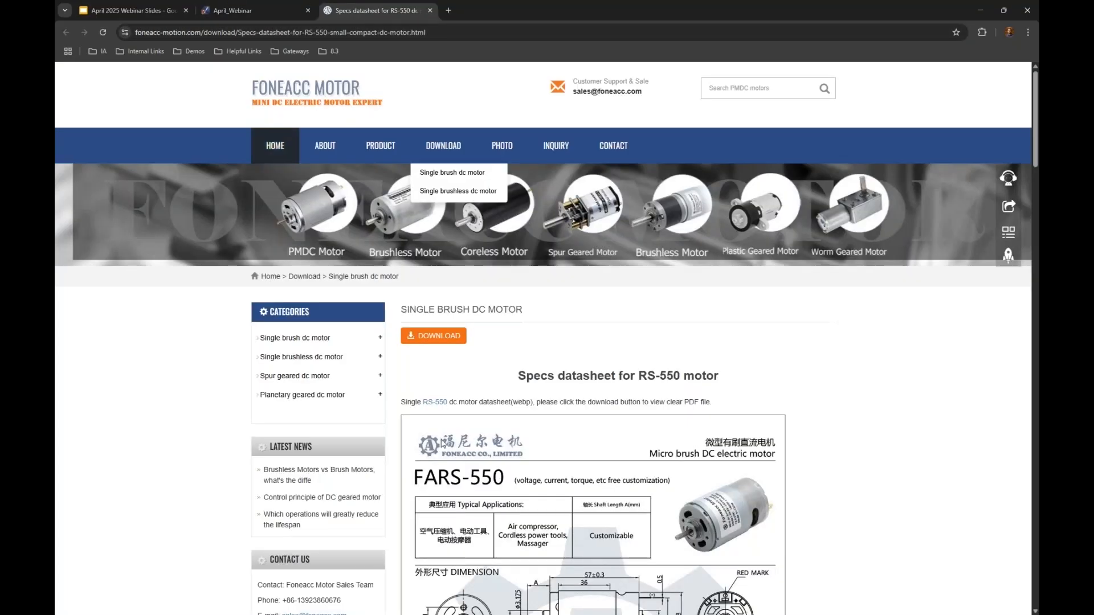
scroll(443, 444, down, 10)
click(245, 10)
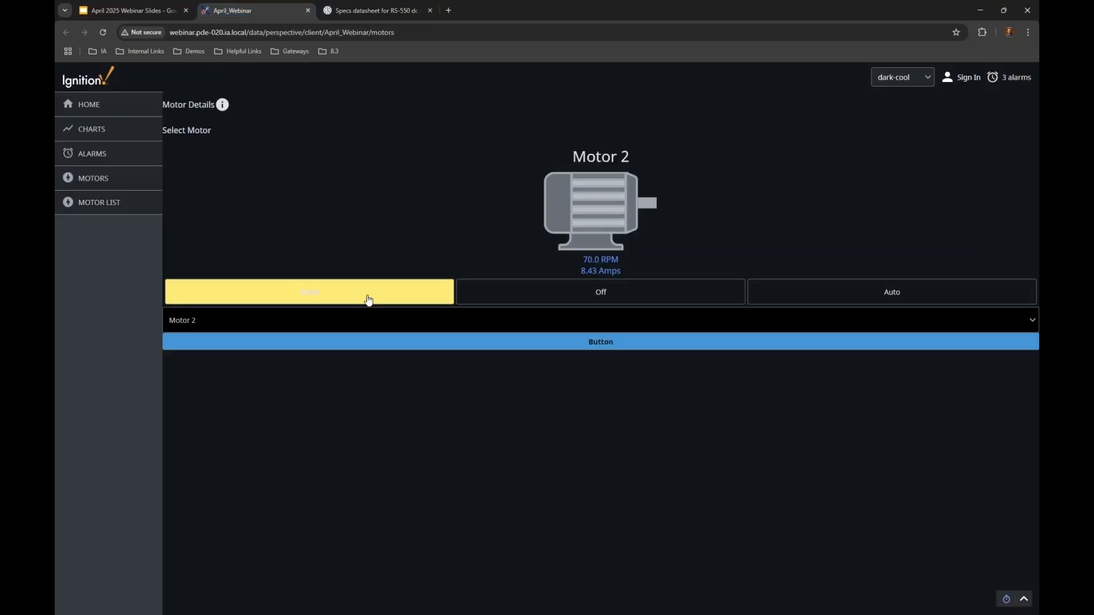
Step: Test the Troubleshooting PDF entry of the info icon, close the datasheet page it opens, and switch back to Ignition Designer
right_click(222, 108)
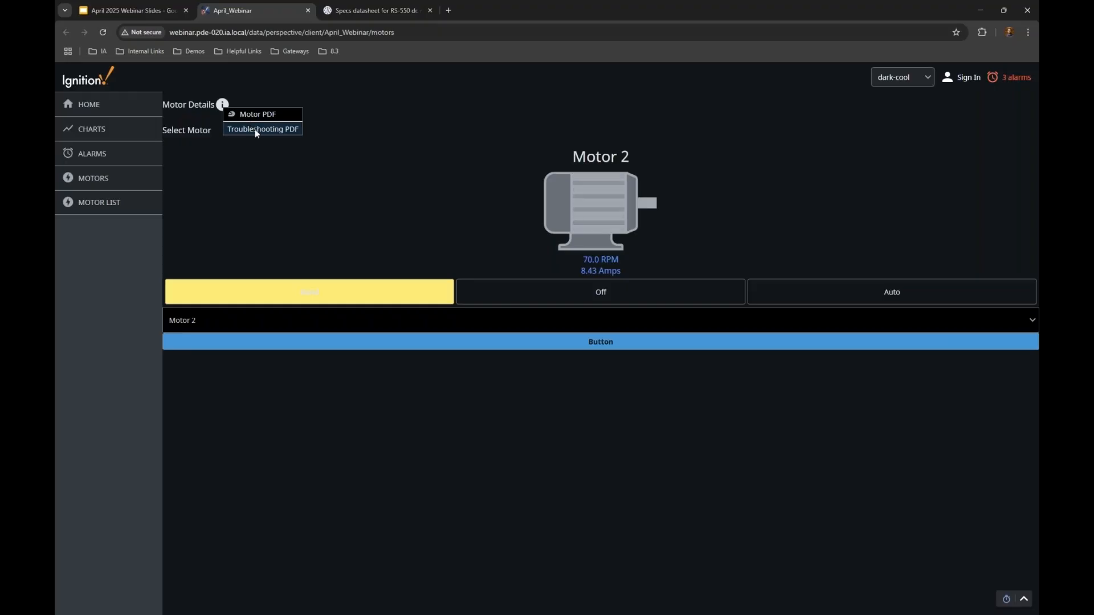
click(254, 129)
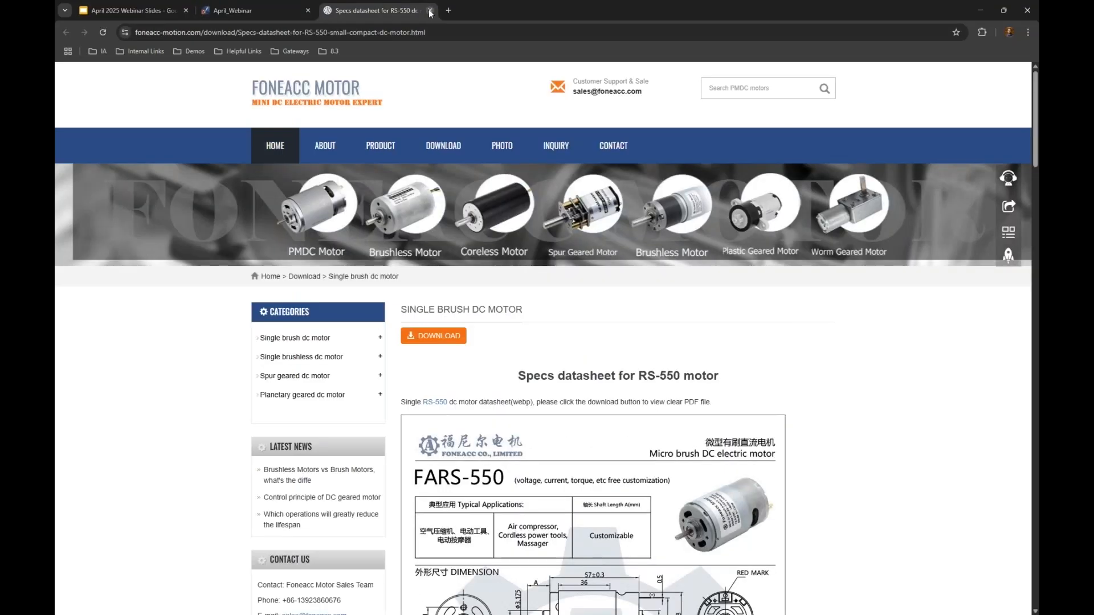
click(430, 11)
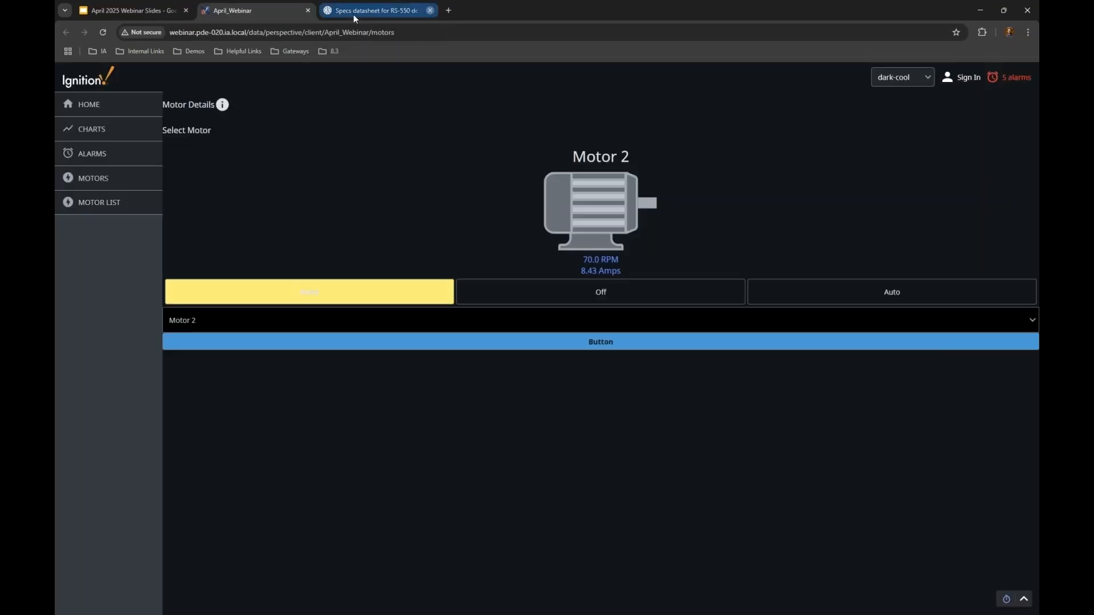
click(222, 107)
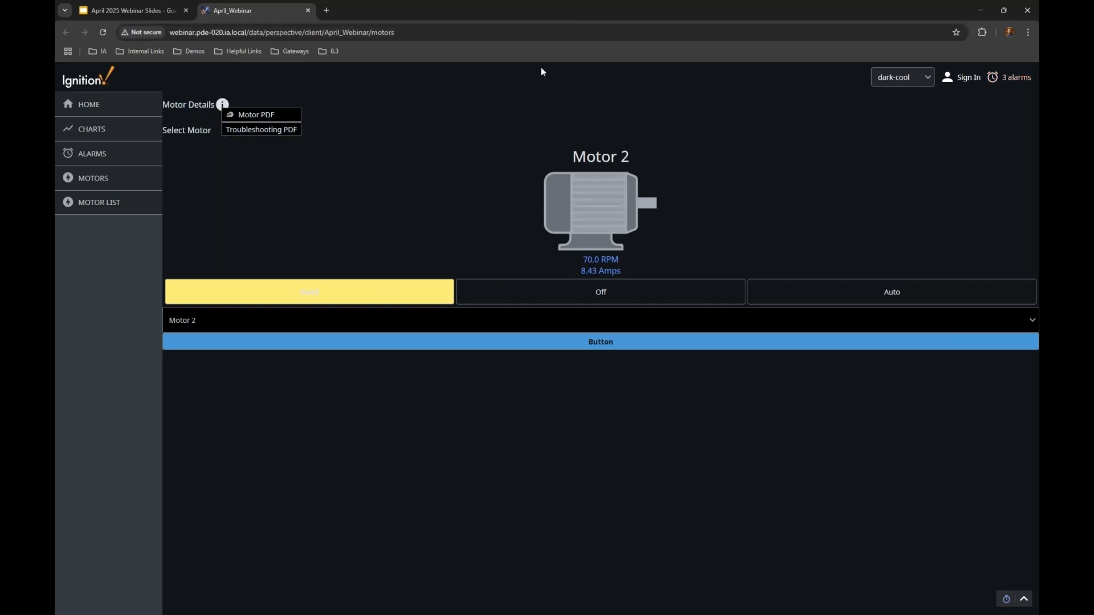
key(alt+Tab)
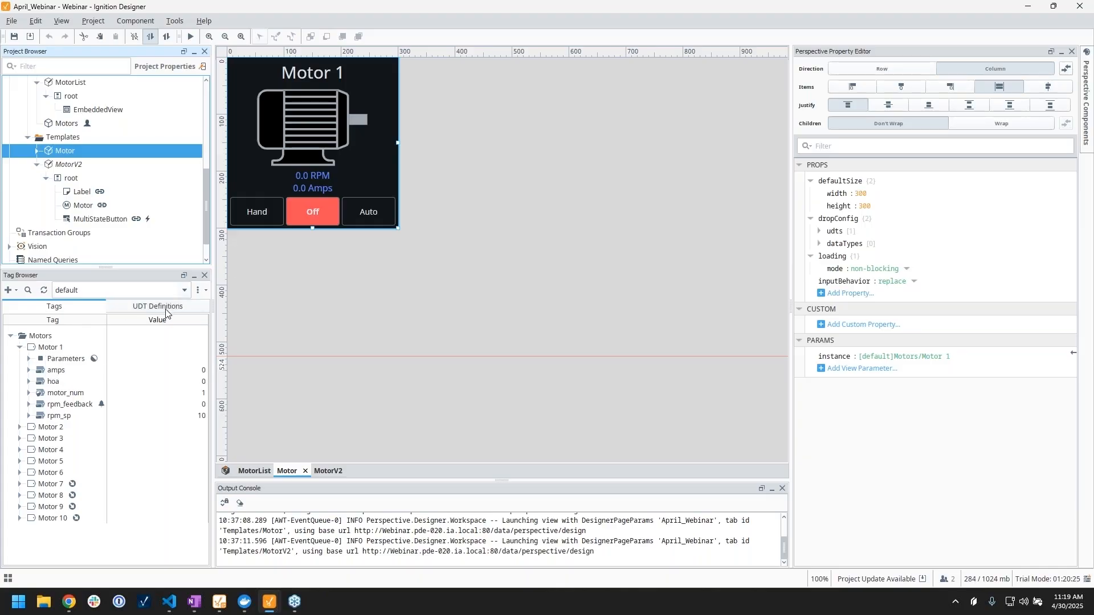
Step: Open the UDT hierarchy for the Motor UDT definition
click(185, 311)
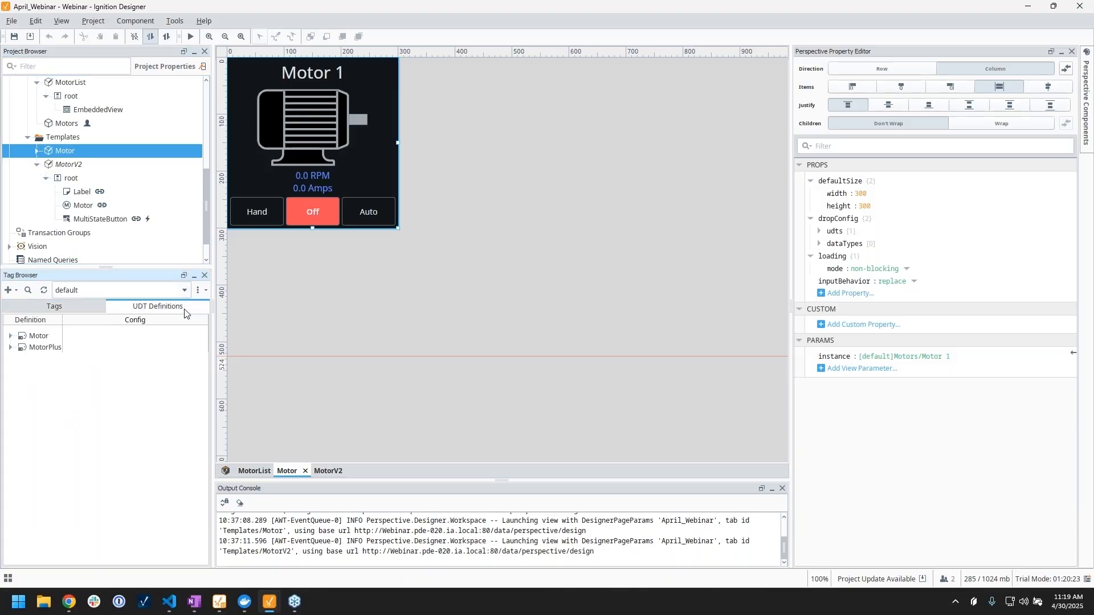
click(37, 335)
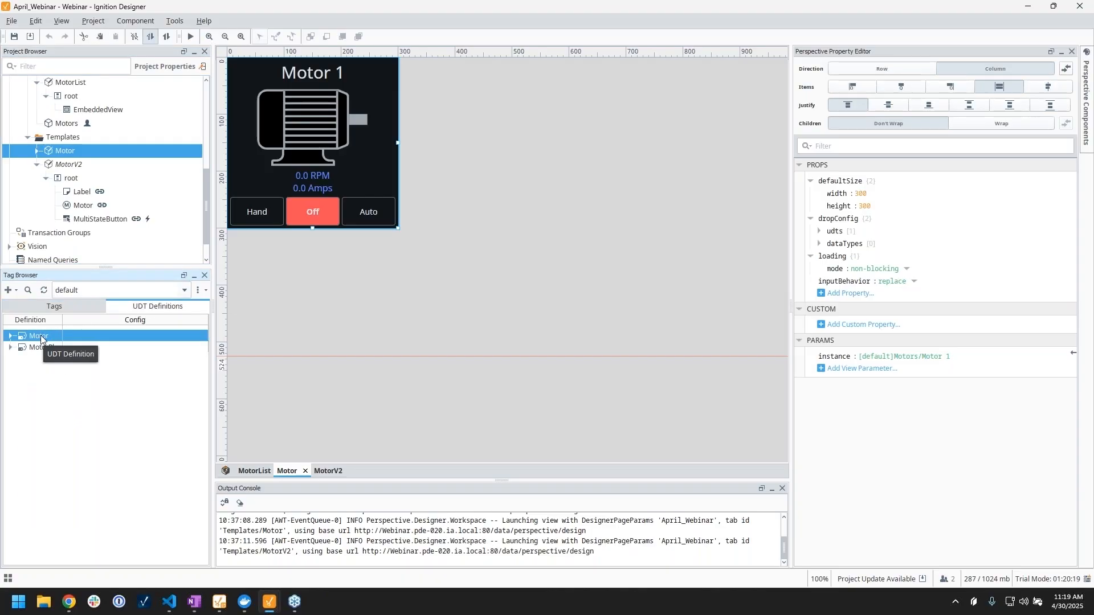
right_click(41, 338)
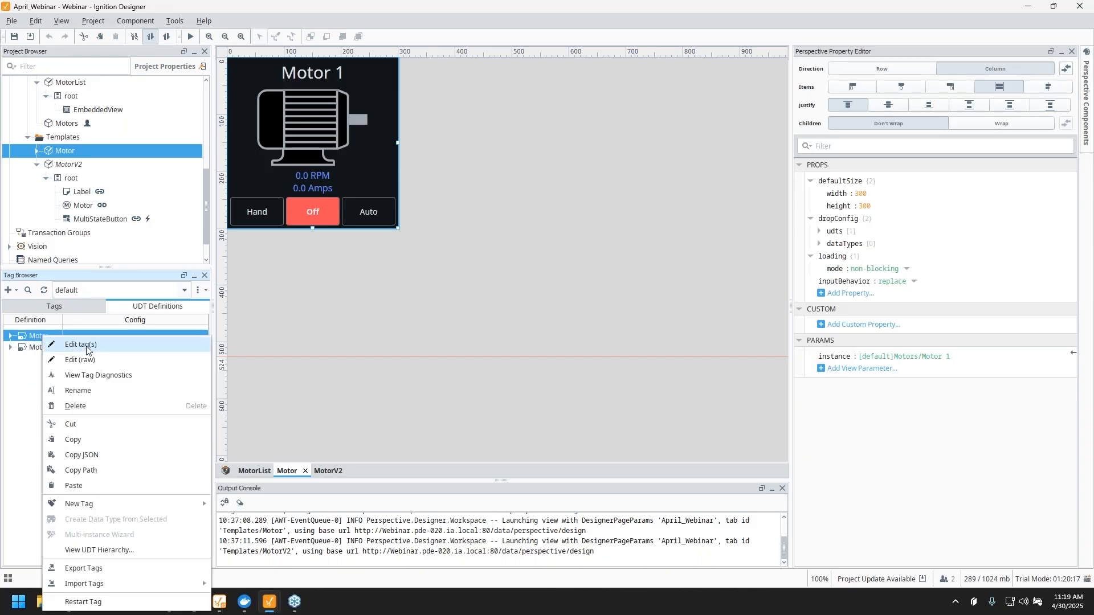
click(97, 551)
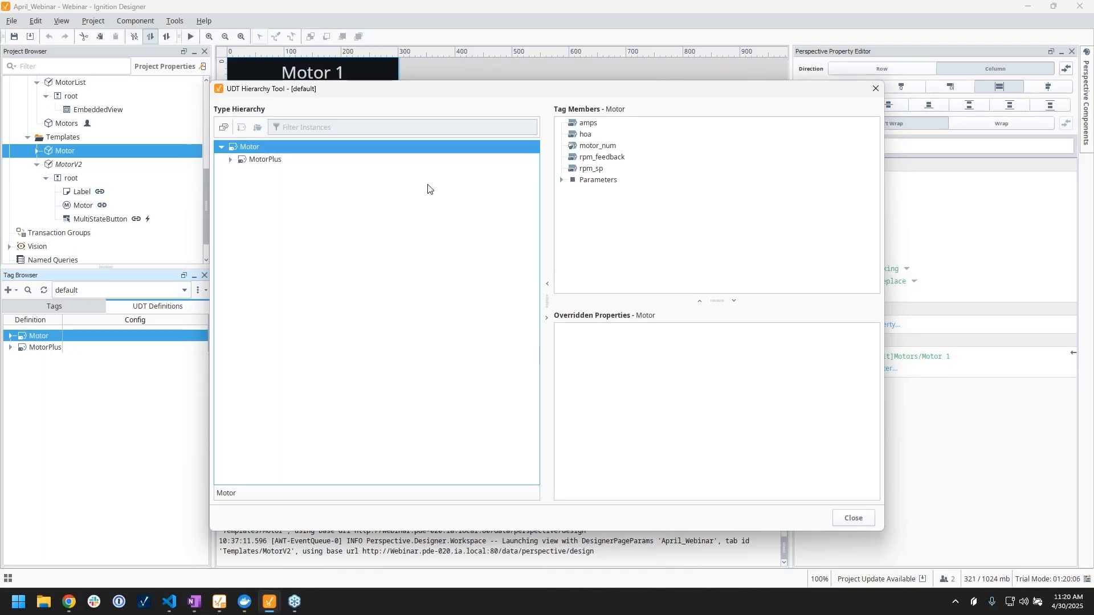
Step: Compare the tag members of the Motor and MotorPlus types, including the MotorPlus parameters
click(254, 161)
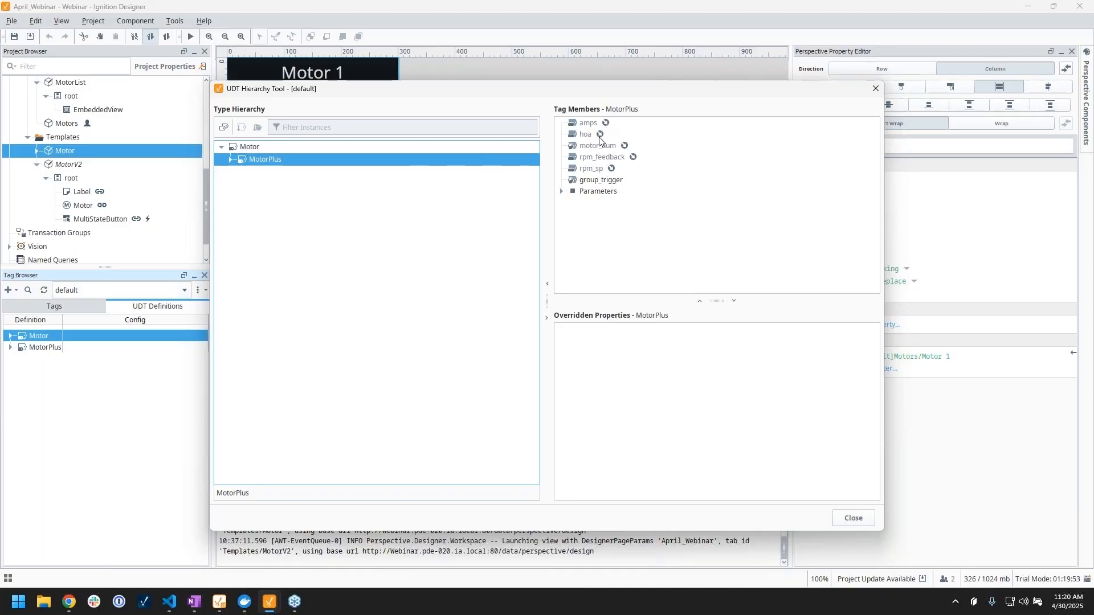
click(249, 149)
click(252, 161)
mouse_move(600, 139)
click(562, 192)
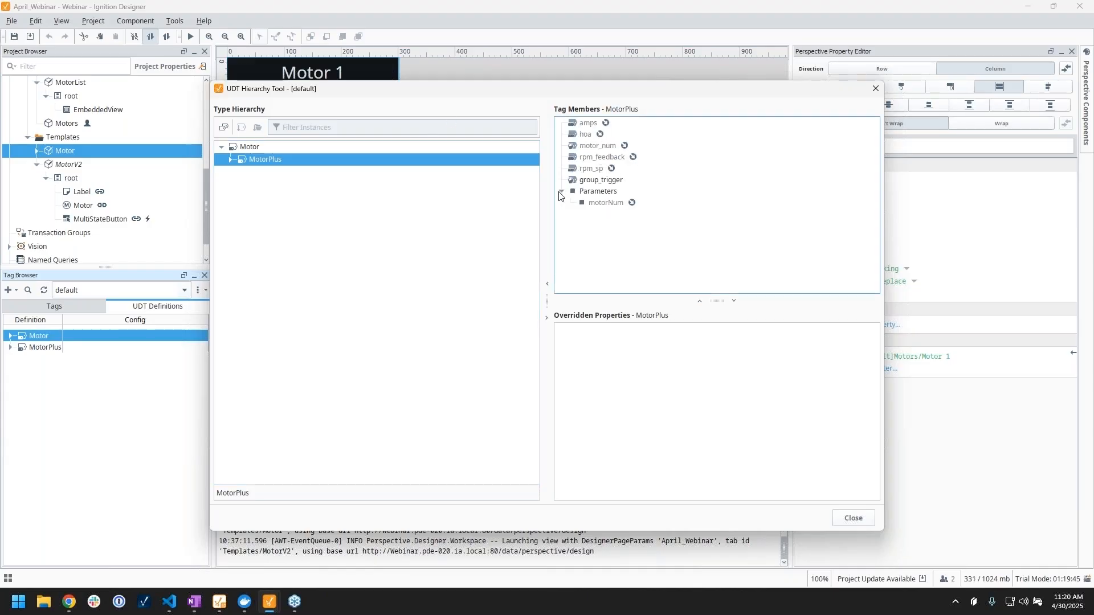
Step: Show the UDT instances in the hierarchy, examine those of Motor and MotorPlus, and close the UDT Hierarchy Tool
click(224, 127)
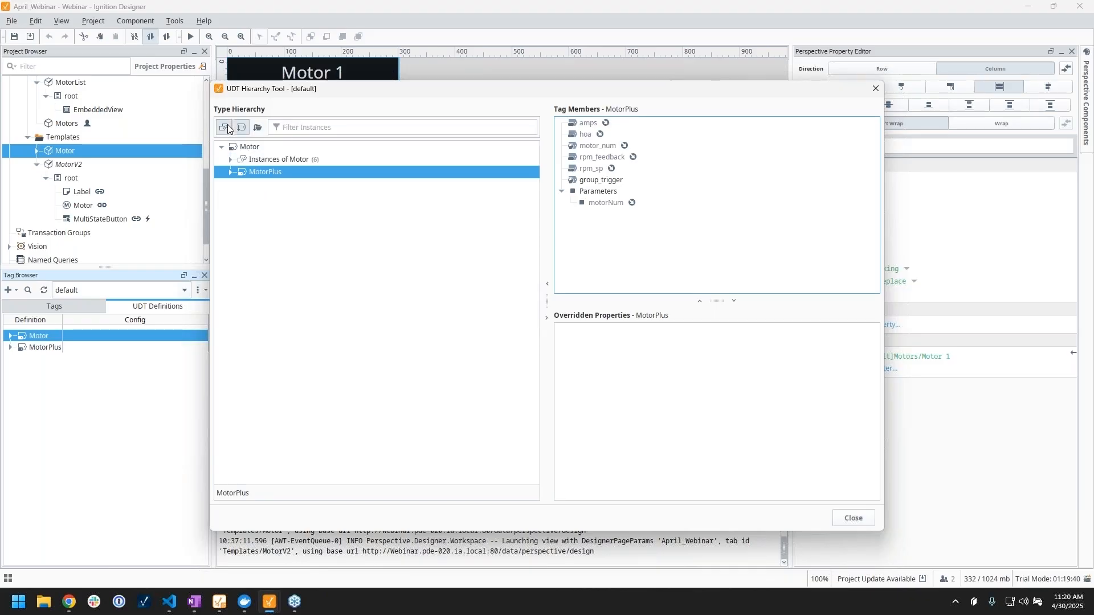
click(230, 160)
click(230, 247)
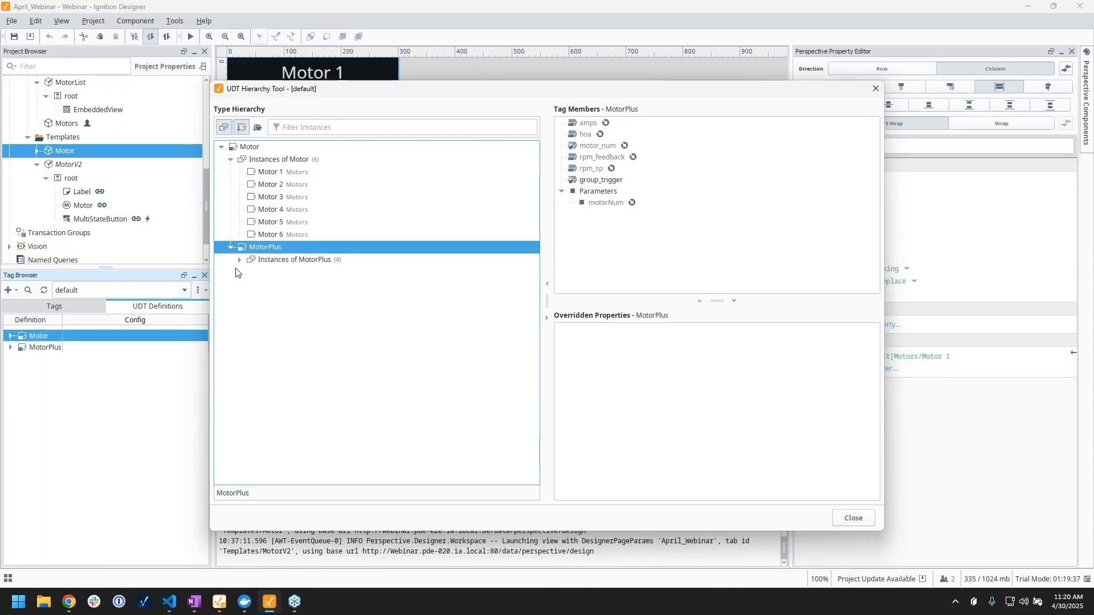
click(239, 260)
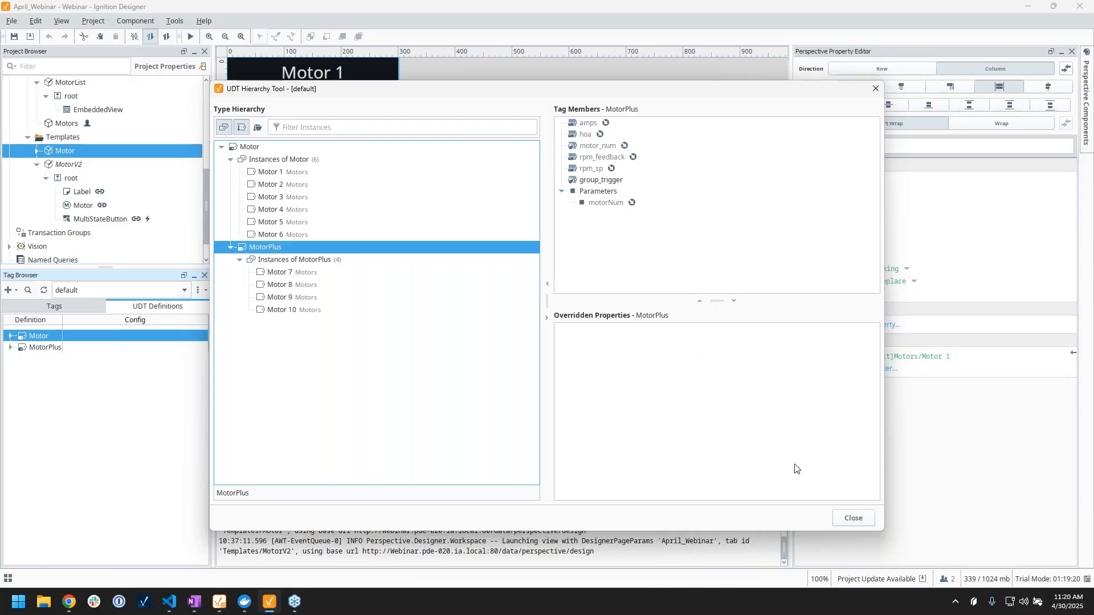
click(854, 519)
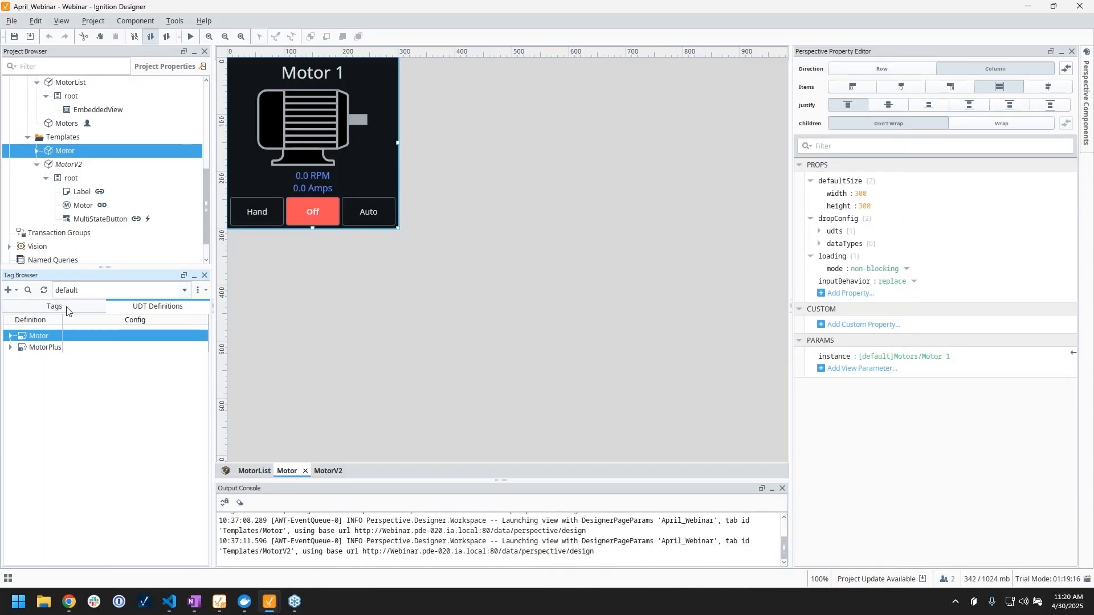
Step: Place Motor 1's amps tag on the Motor view as an LED Display, and delete the display again
click(73, 313)
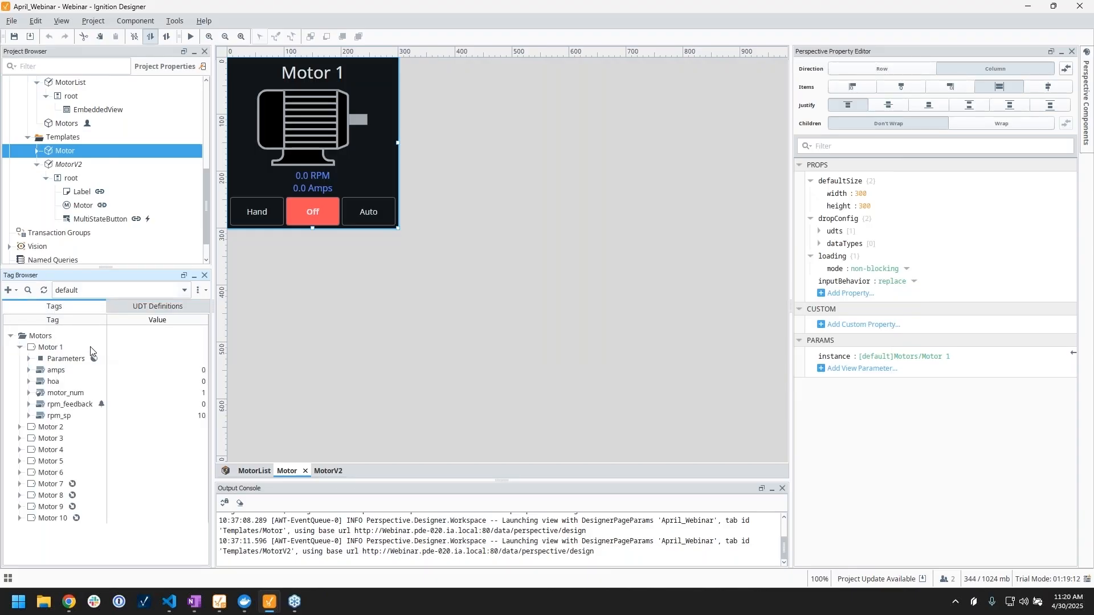
click(61, 374)
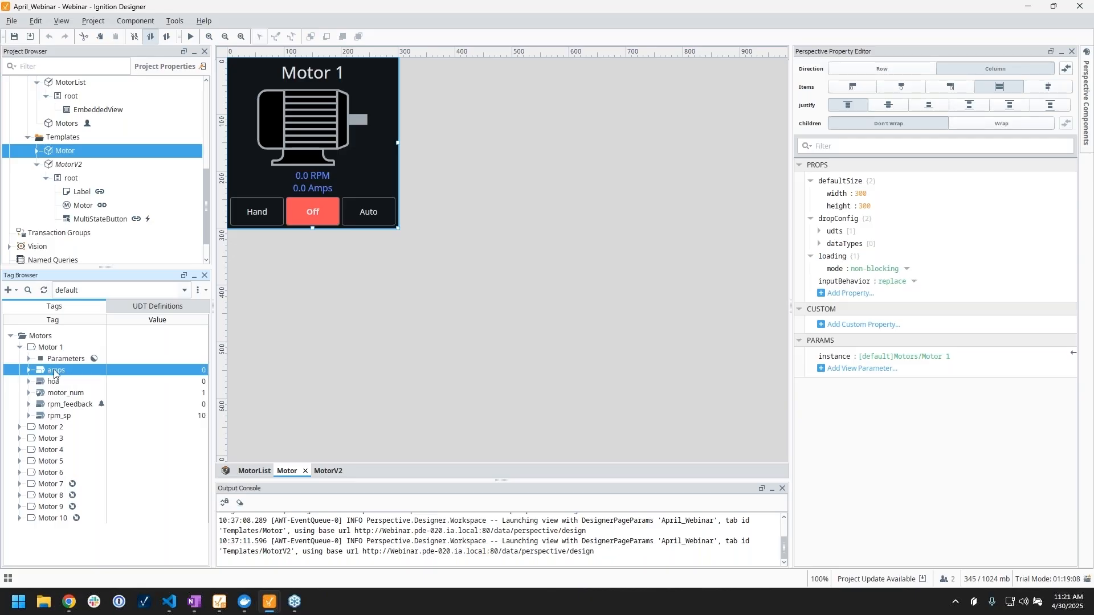
drag(57, 374, 331, 212)
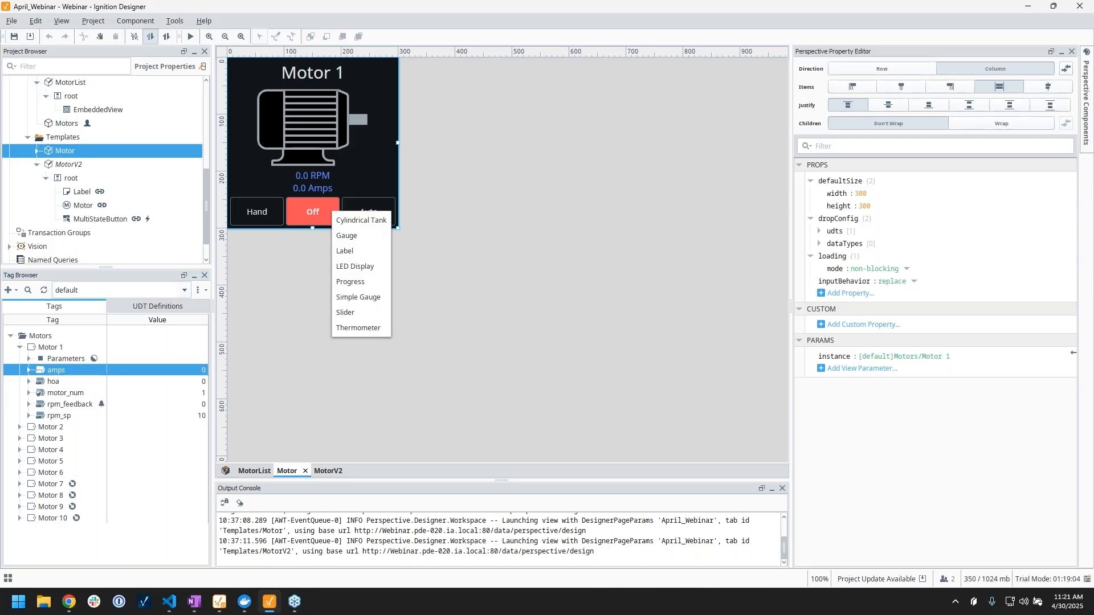
click(360, 266)
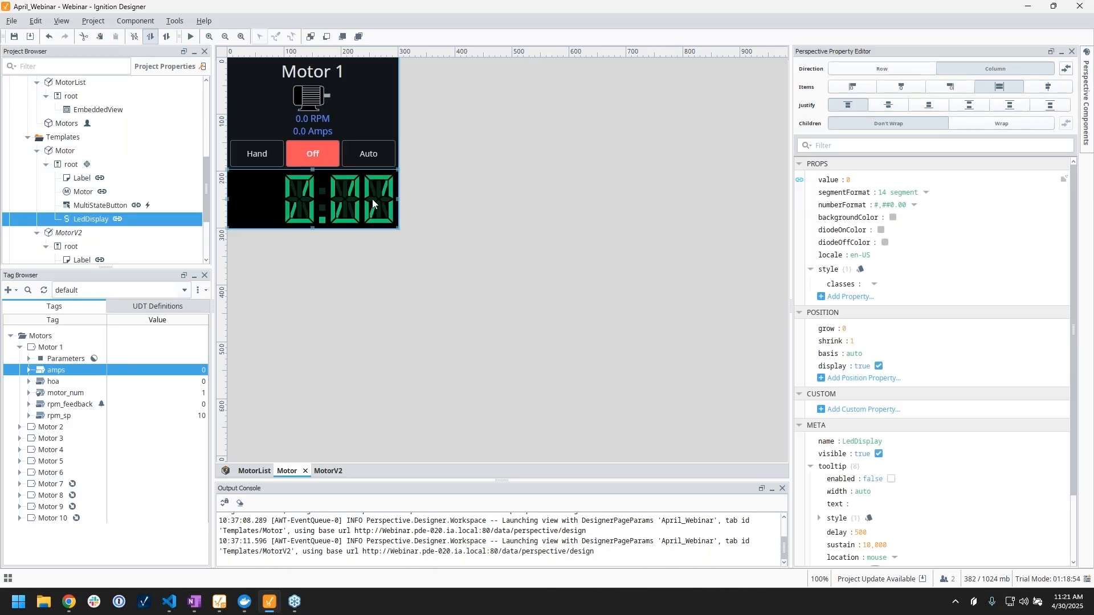
key(Delete)
key(Return)
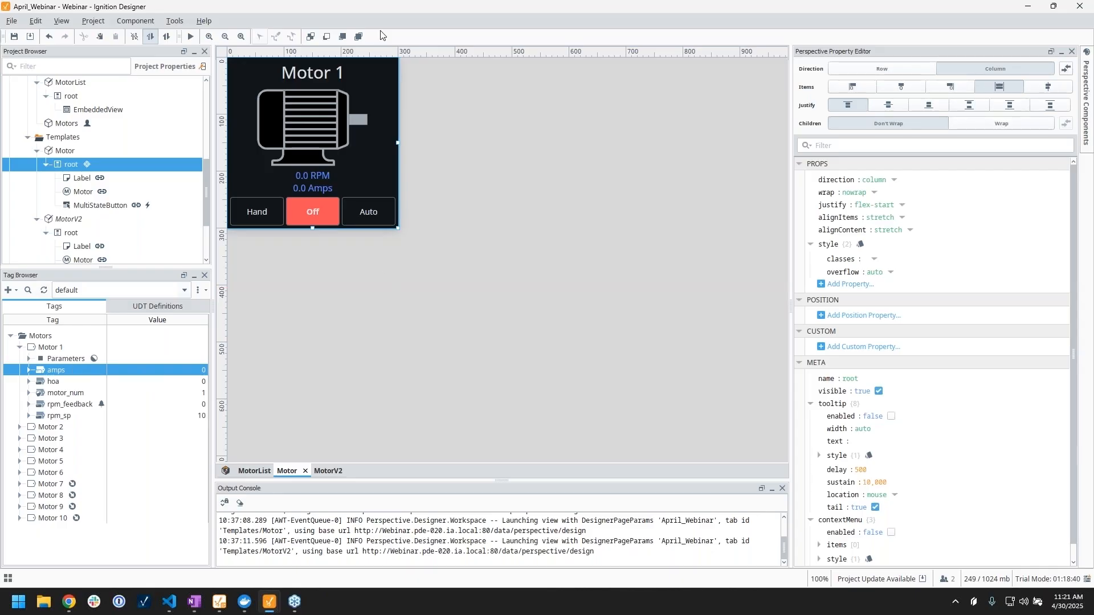
Step: Examine the first udts entry in the Motor view's dropConfig, including its type, param and action
click(65, 152)
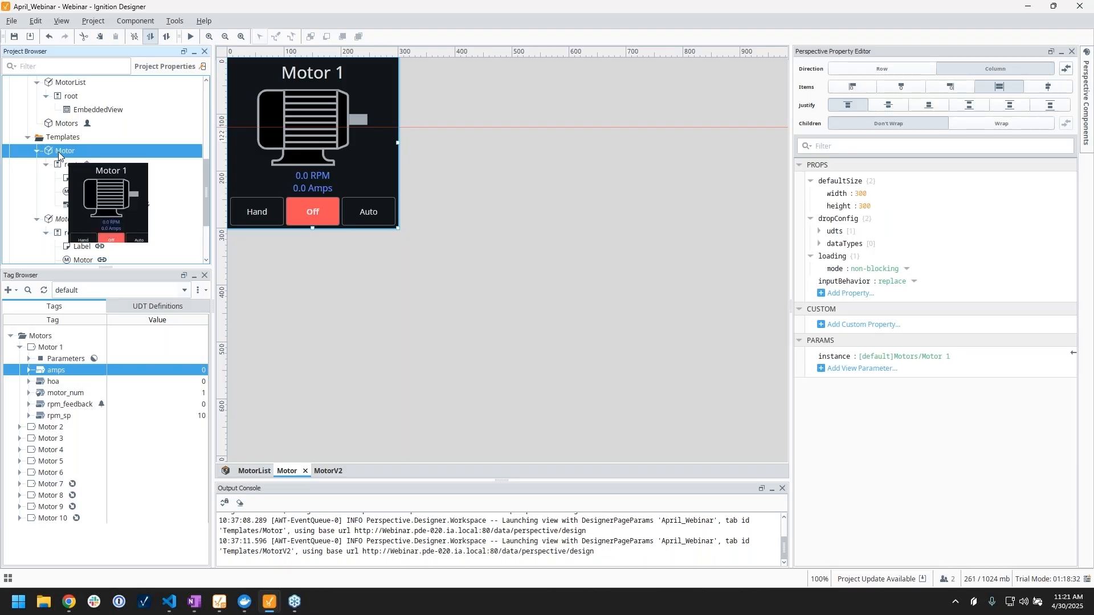
click(821, 232)
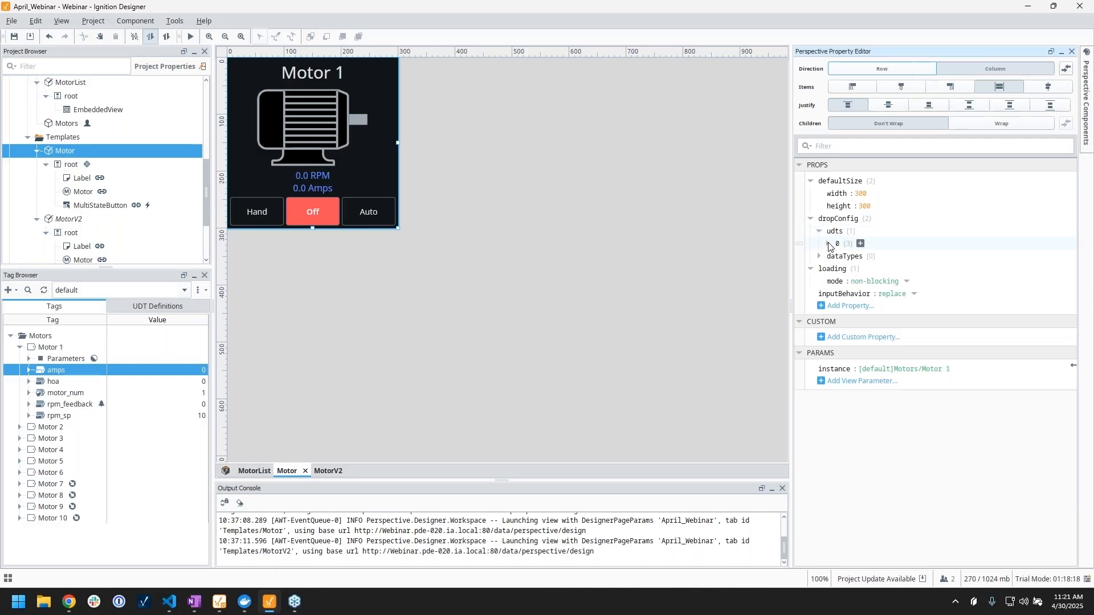
click(829, 244)
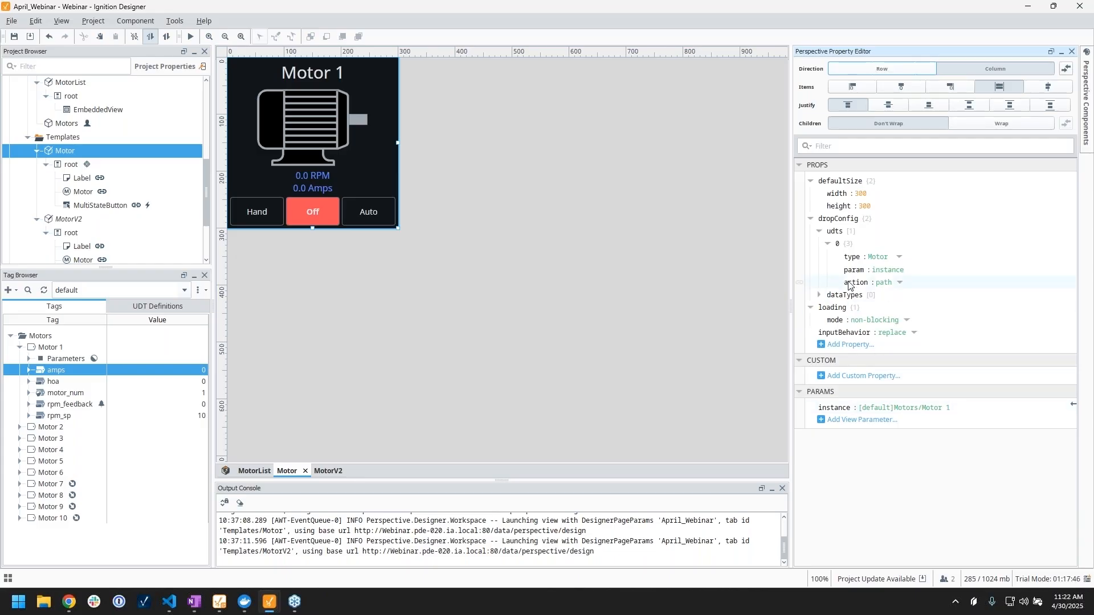
Step: Examine the action options of the Motor view's dropConfig entry and the instance parameter's tag path against Motor 1's amps and hoa tags
click(901, 283)
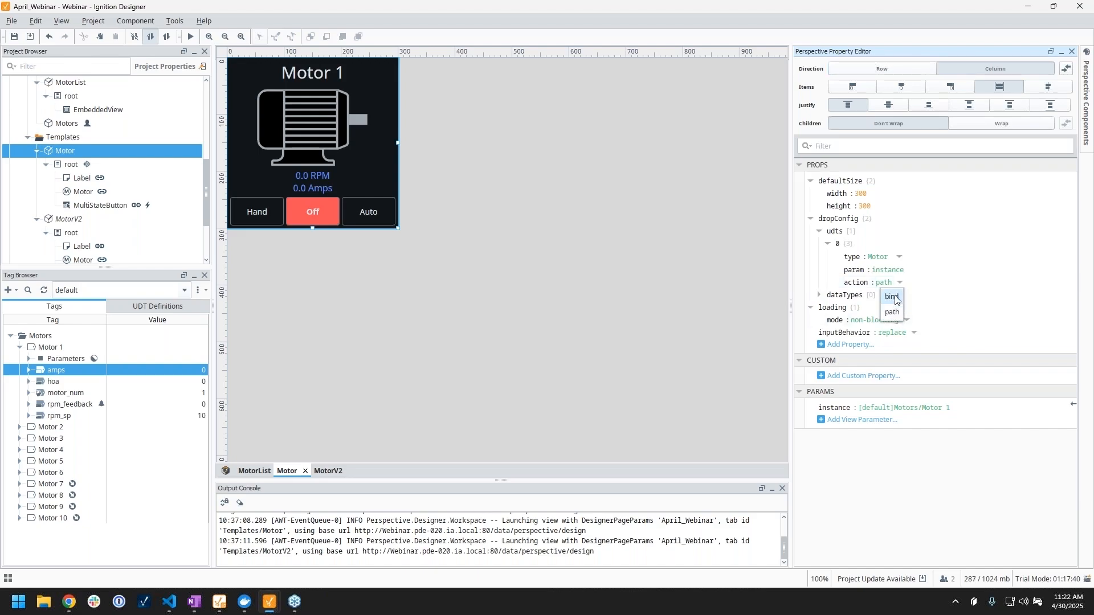
click(863, 287)
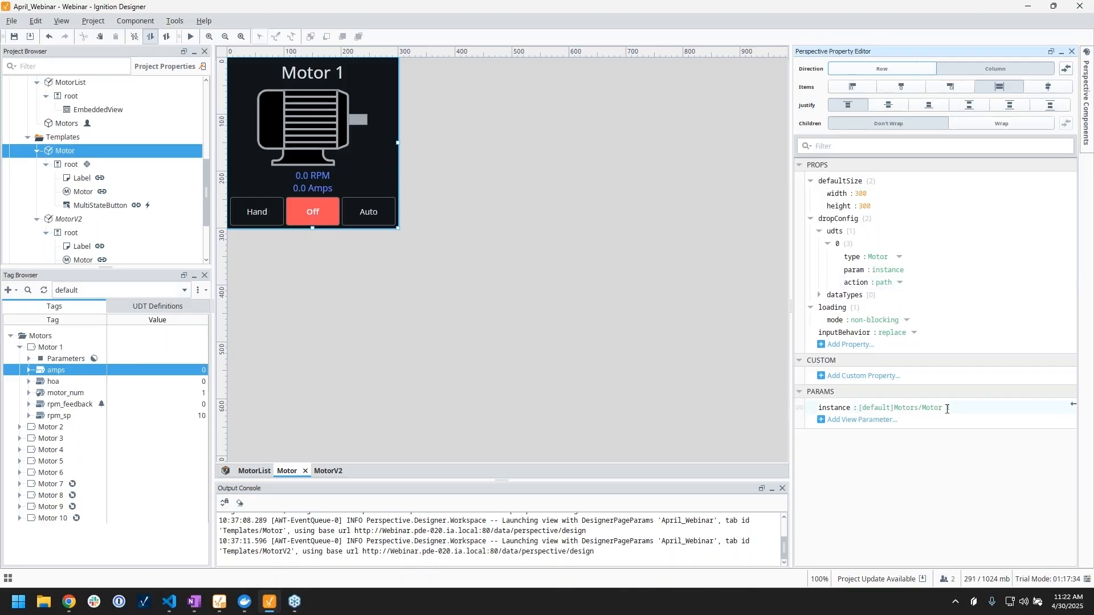
drag(951, 409, 887, 408)
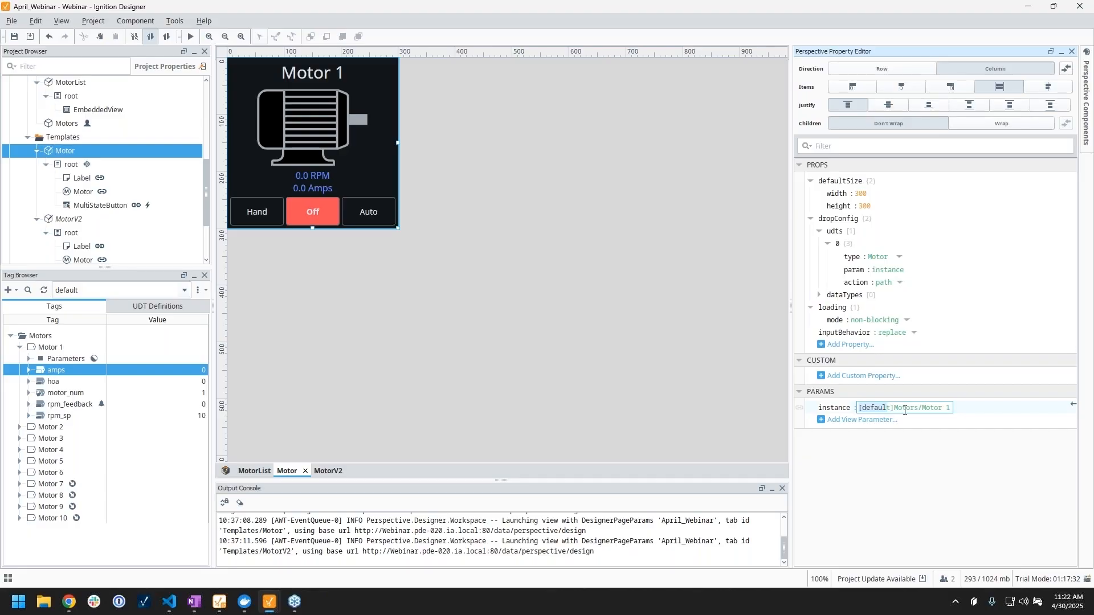
click(930, 407)
click(59, 382)
click(60, 371)
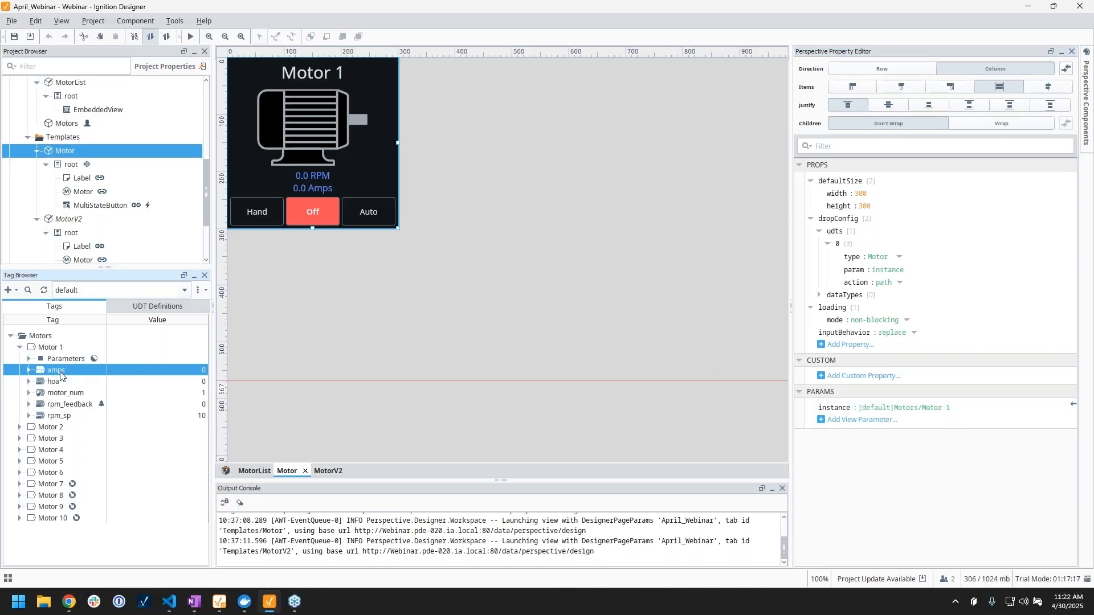
click(57, 380)
click(58, 372)
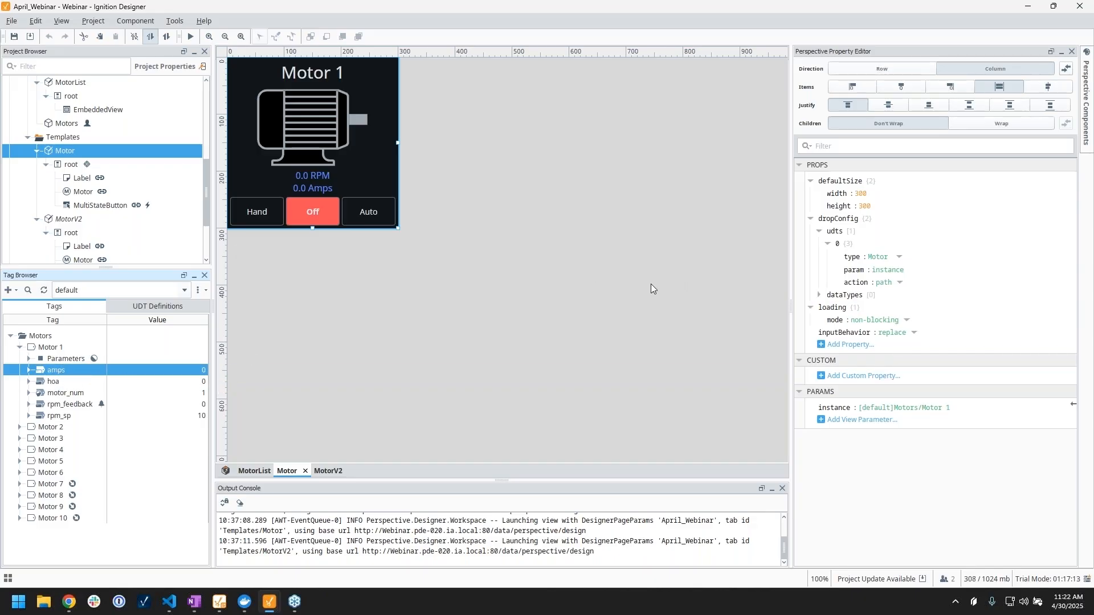
Step: Open the MotorV2 view and examine the type, param and action of the first udts entry in its dropConfig
double_click(73, 222)
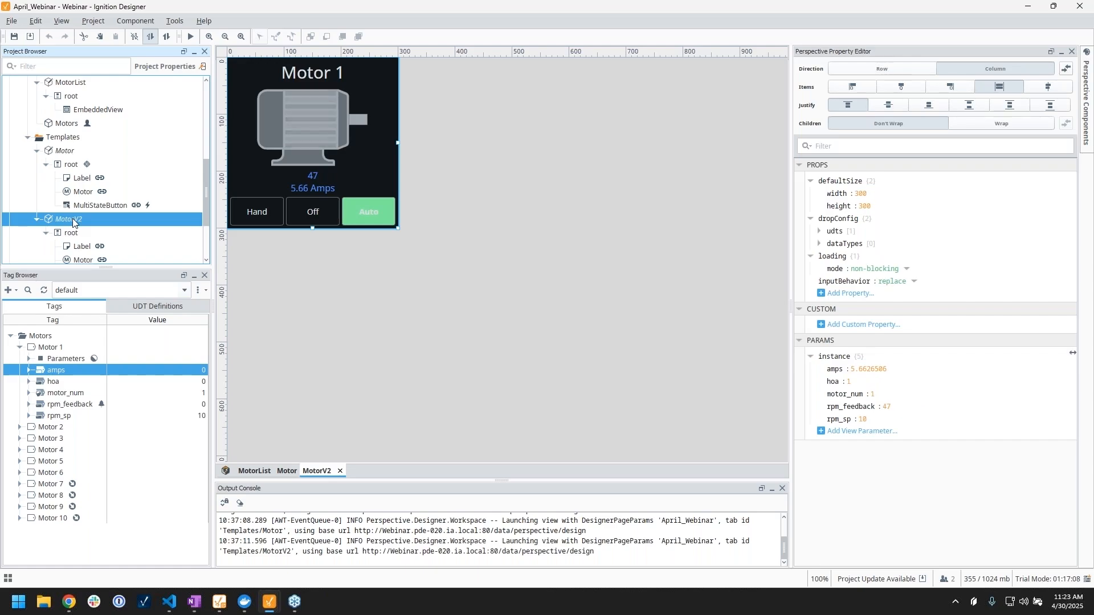
click(820, 232)
click(828, 244)
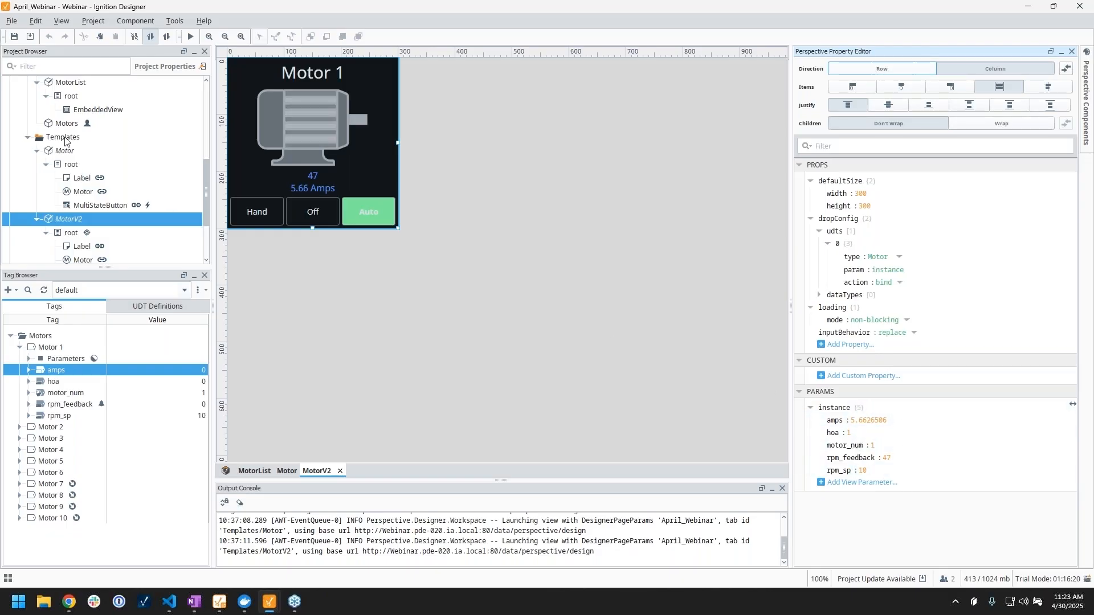
Step: Open the MotorList view and add the Motor 2 tag below Motor 1 using the Templates/Motor view
double_click(67, 83)
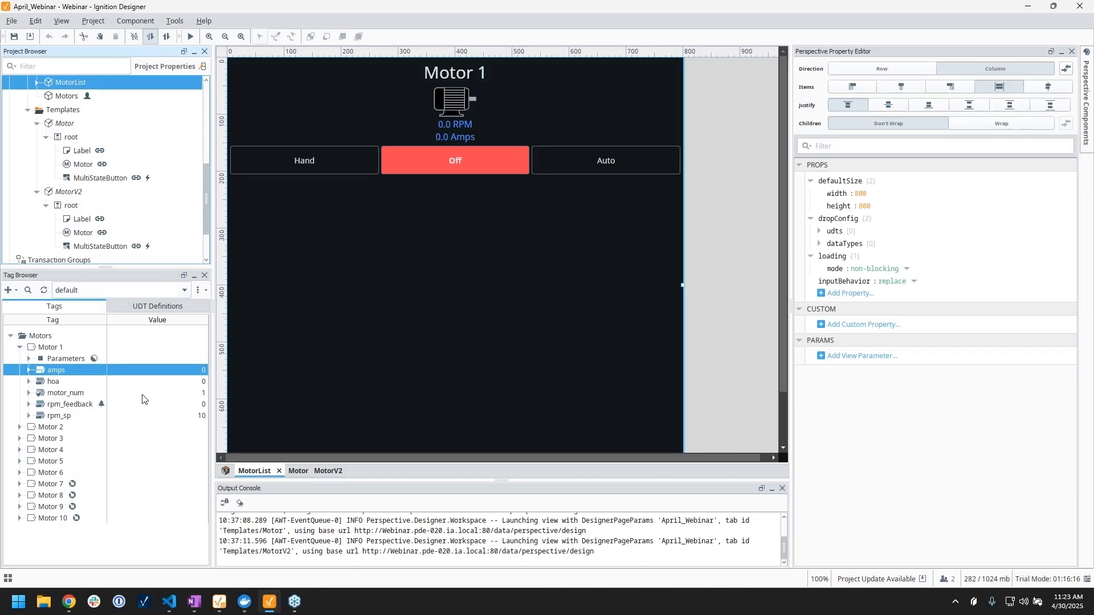
click(55, 429)
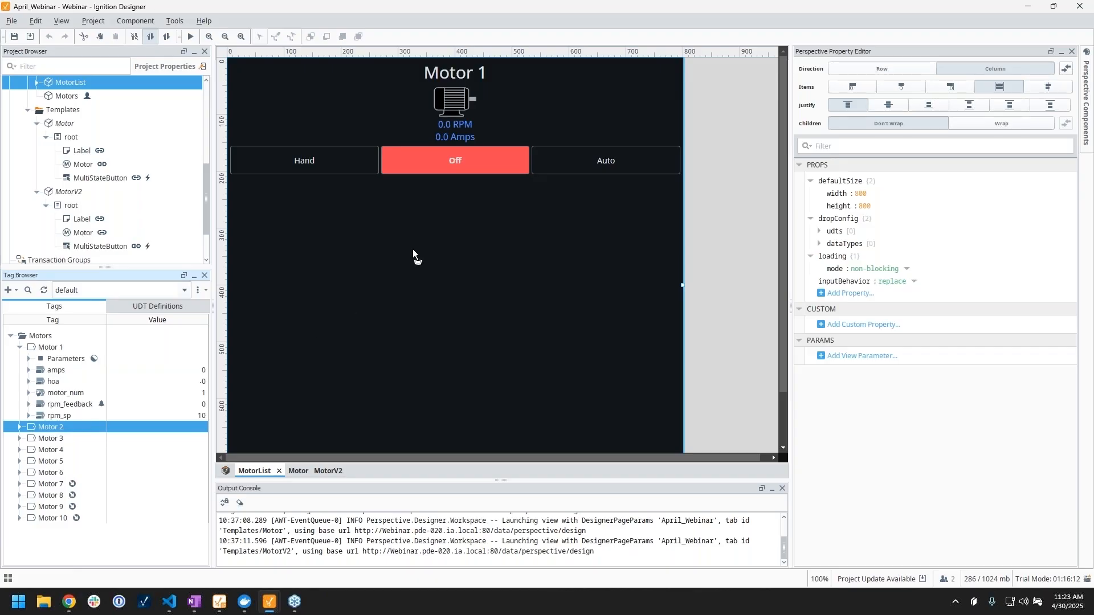
drag(453, 227, 454, 227)
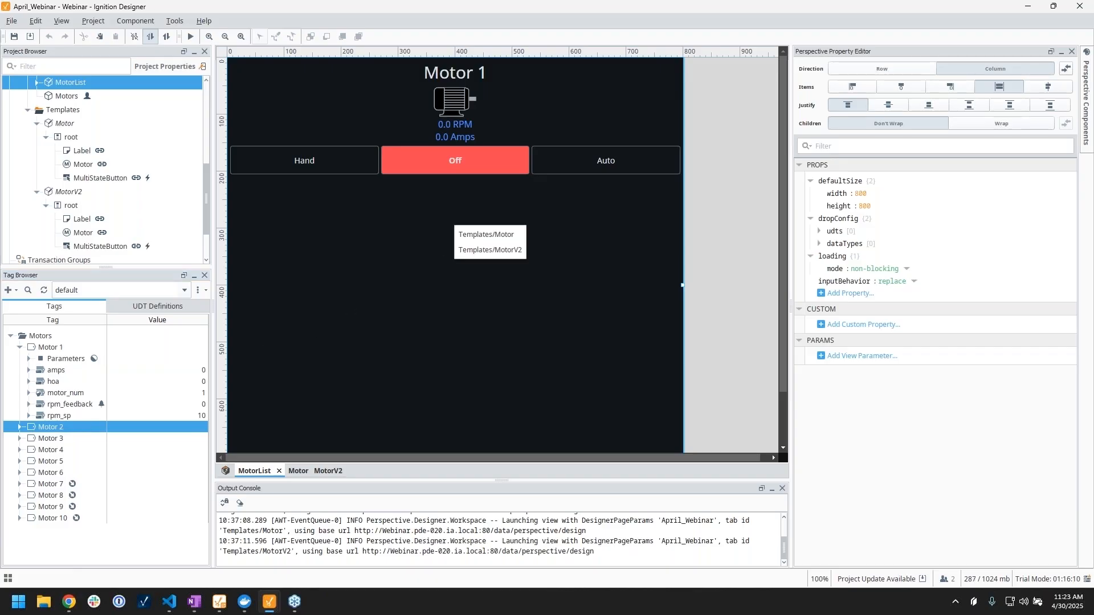
click(513, 235)
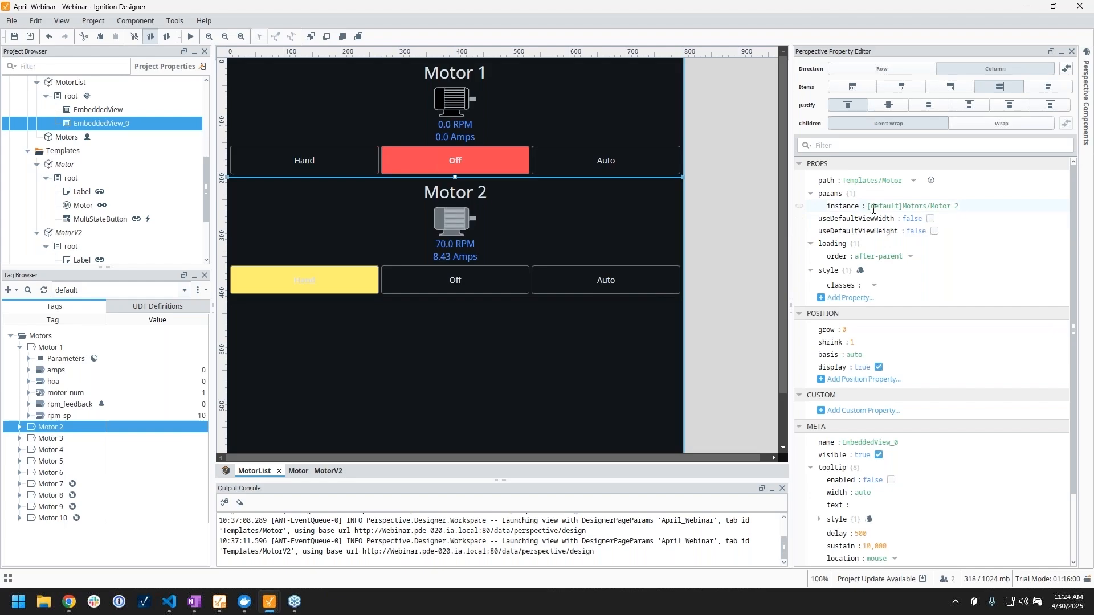
Step: Add the Motor 3 tag to MotorList below Motor 2 using the Templates/MotorV2 view
click(48, 439)
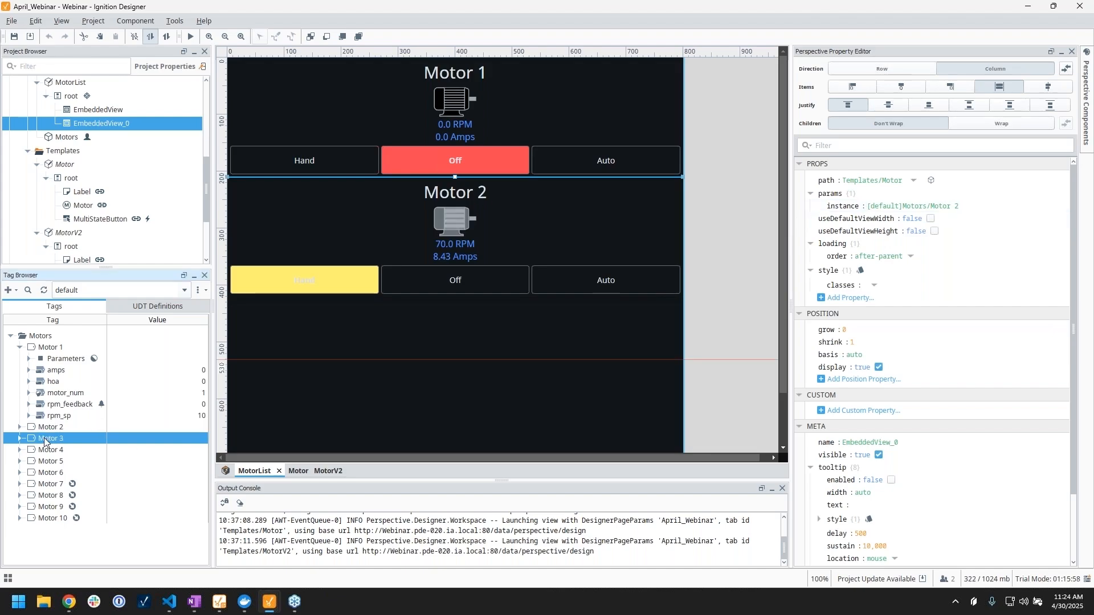
drag(48, 441, 378, 345)
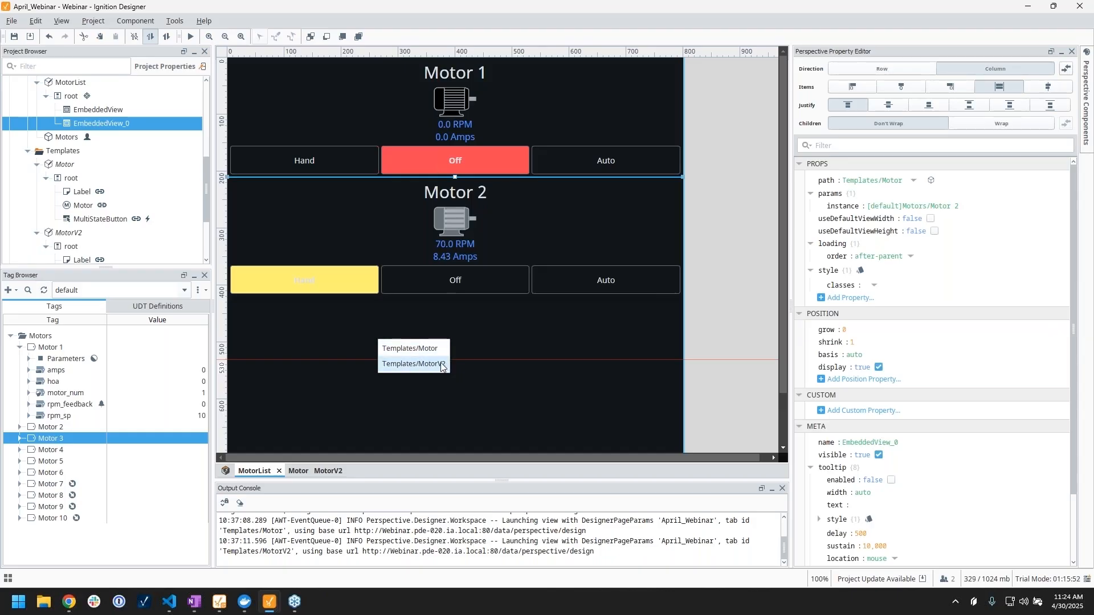
click(440, 363)
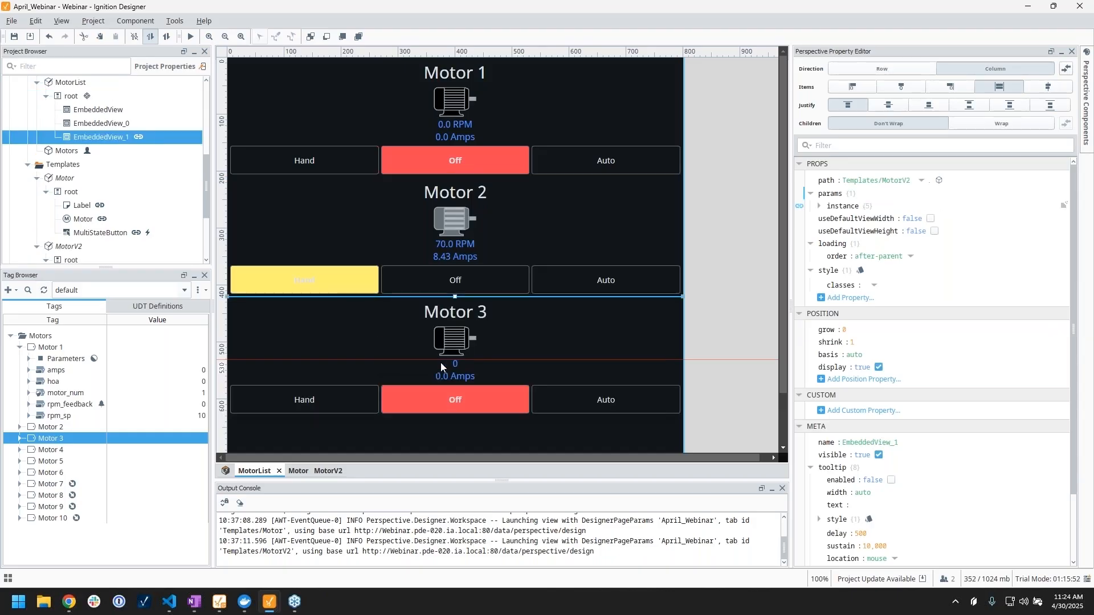
Step: Examine the bound instance values of Motor 3's embedded view and open its source view
click(819, 207)
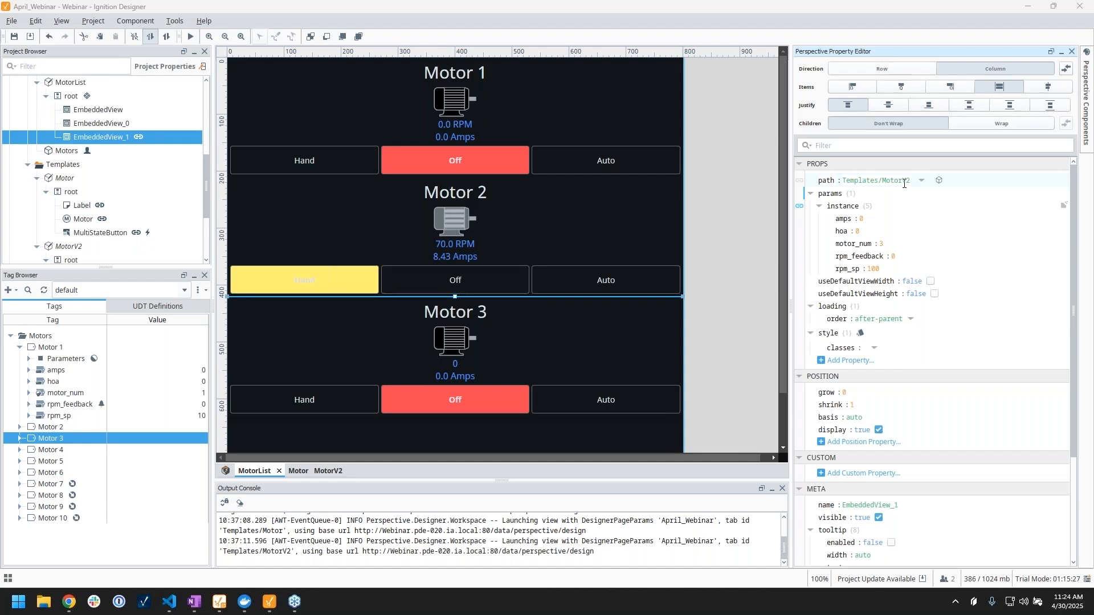
click(941, 182)
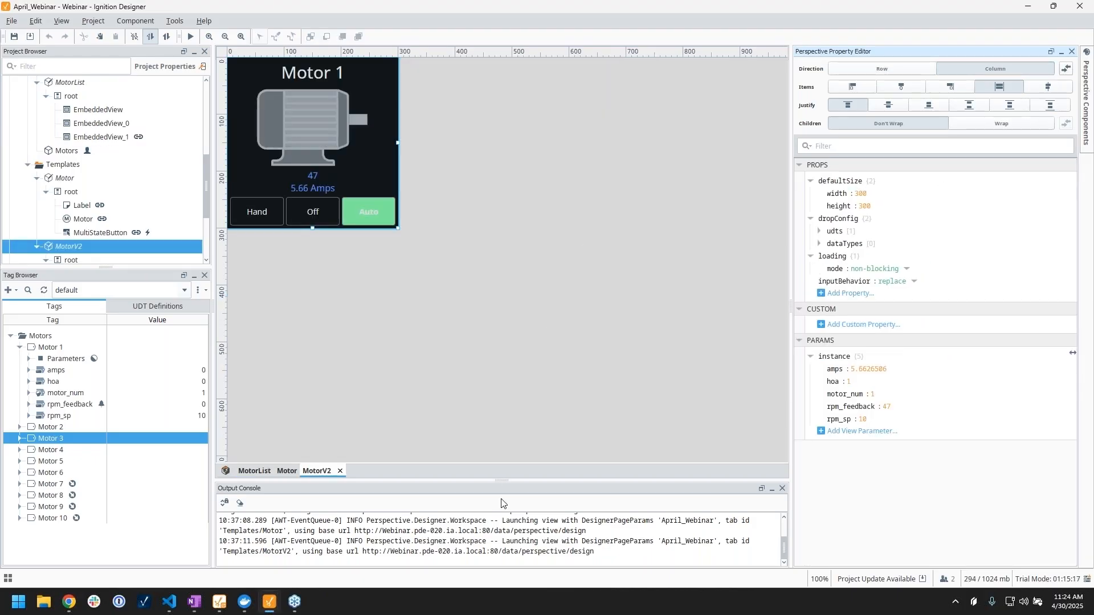
Step: Enlarge the Output Console, open the Script Console, and position its window so the console output stays uncovered
drag(503, 477, 506, 411)
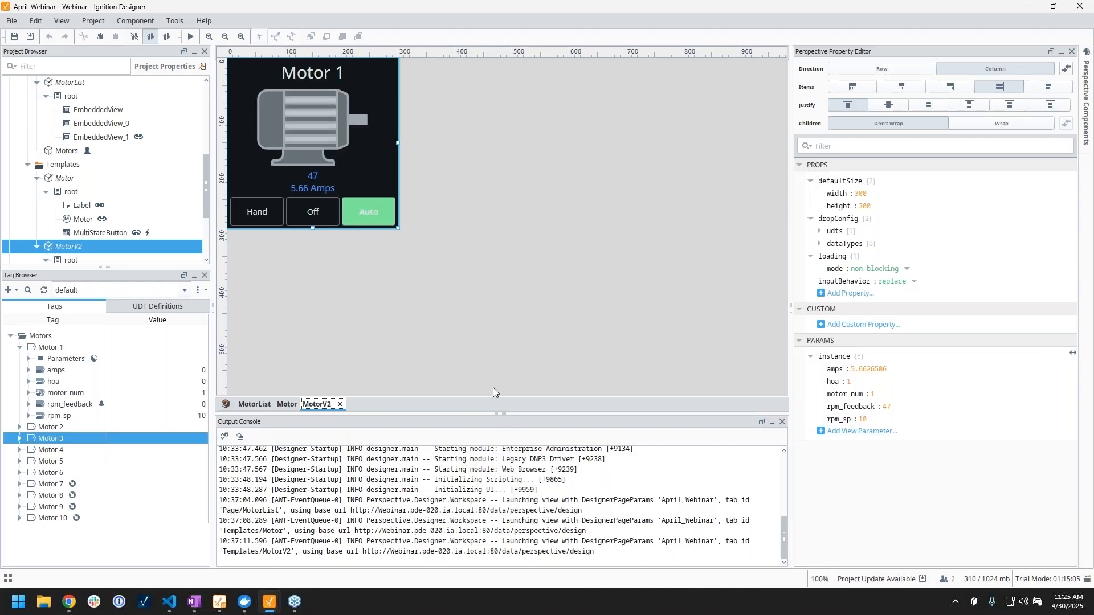
click(174, 23)
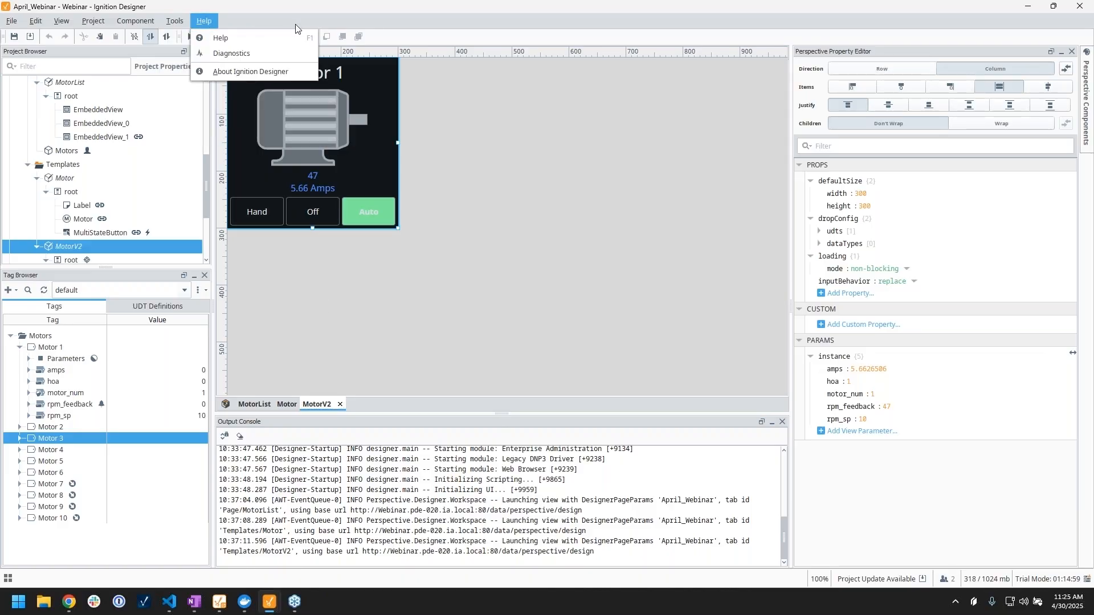
click(318, 23)
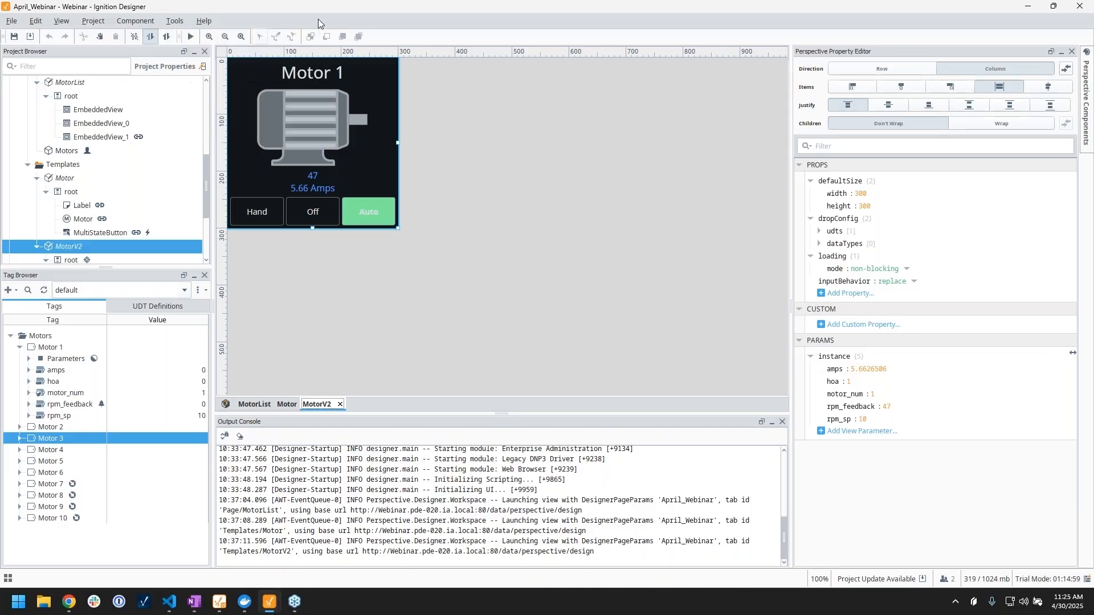
click(177, 23)
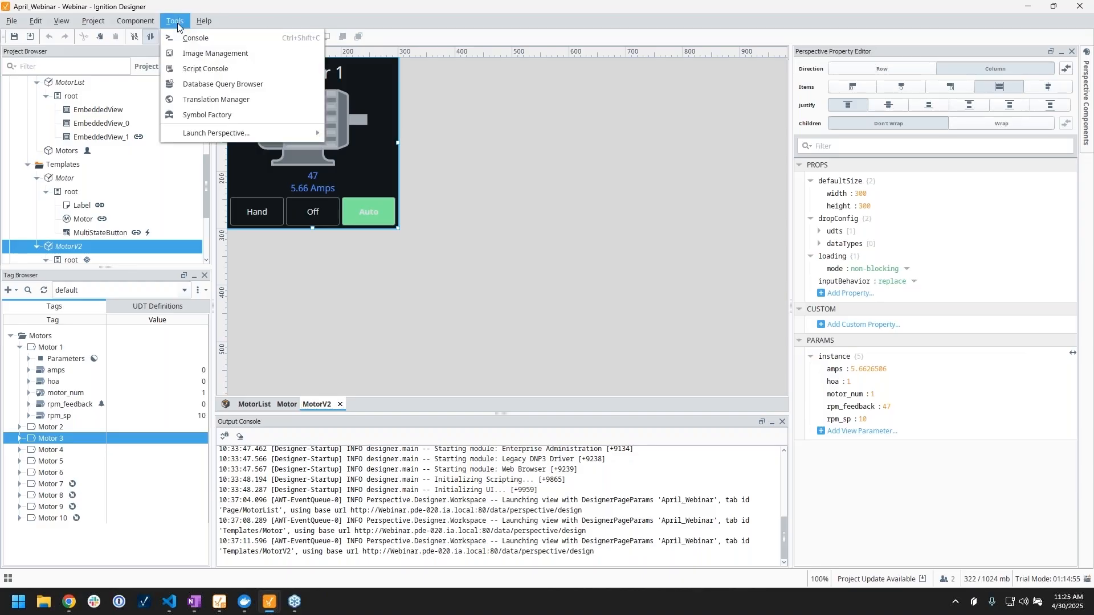
click(211, 70)
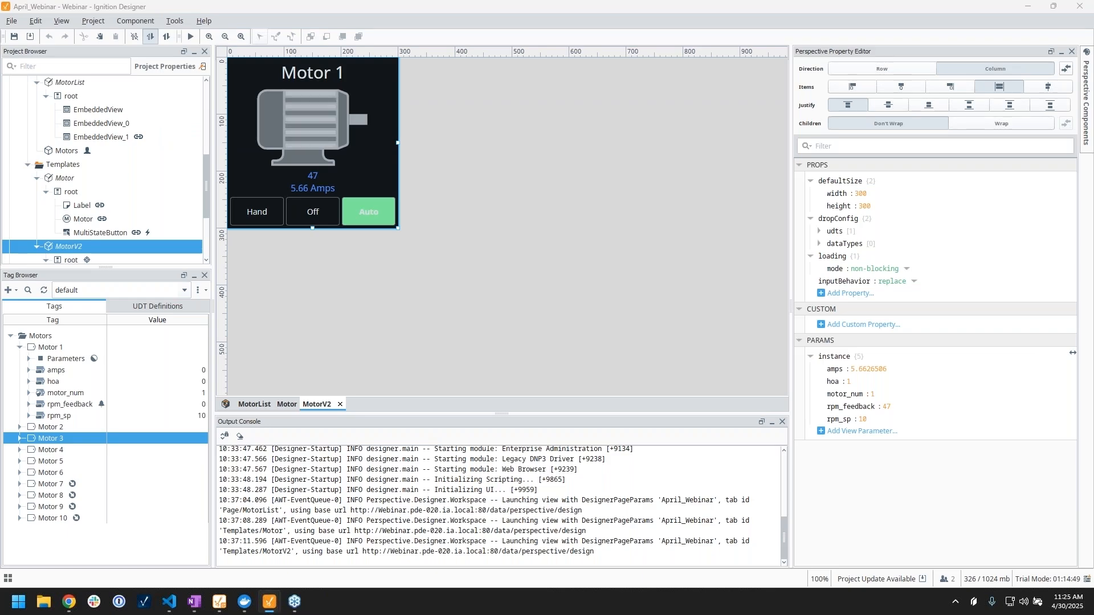
drag(625, 551, 613, 83)
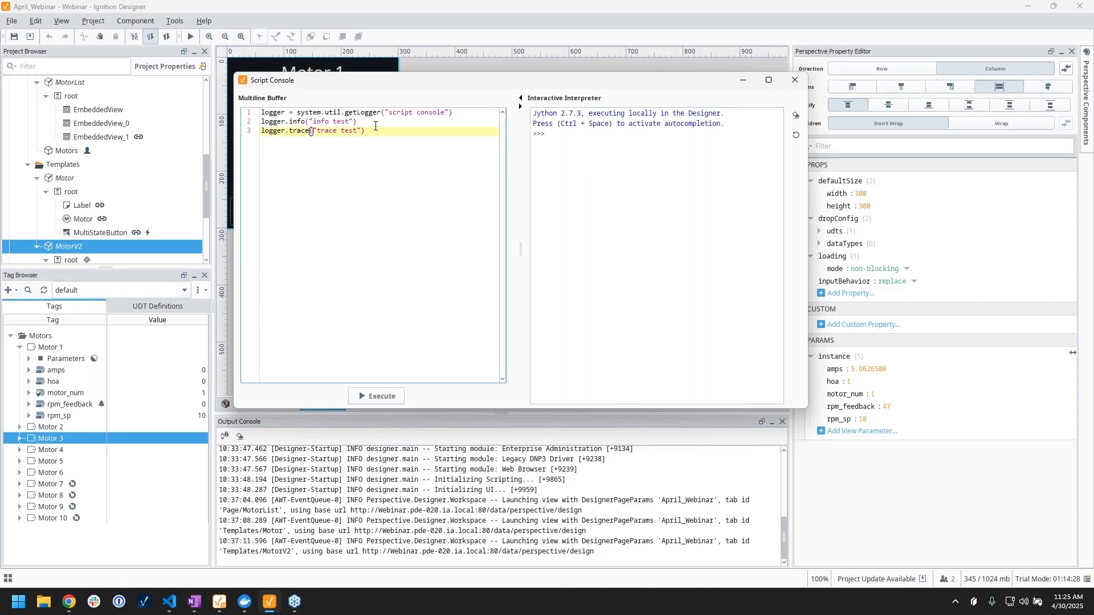
Step: Review the script's getLogger line with the "script console" name and its info and trace logging calls
drag(453, 112, 261, 113)
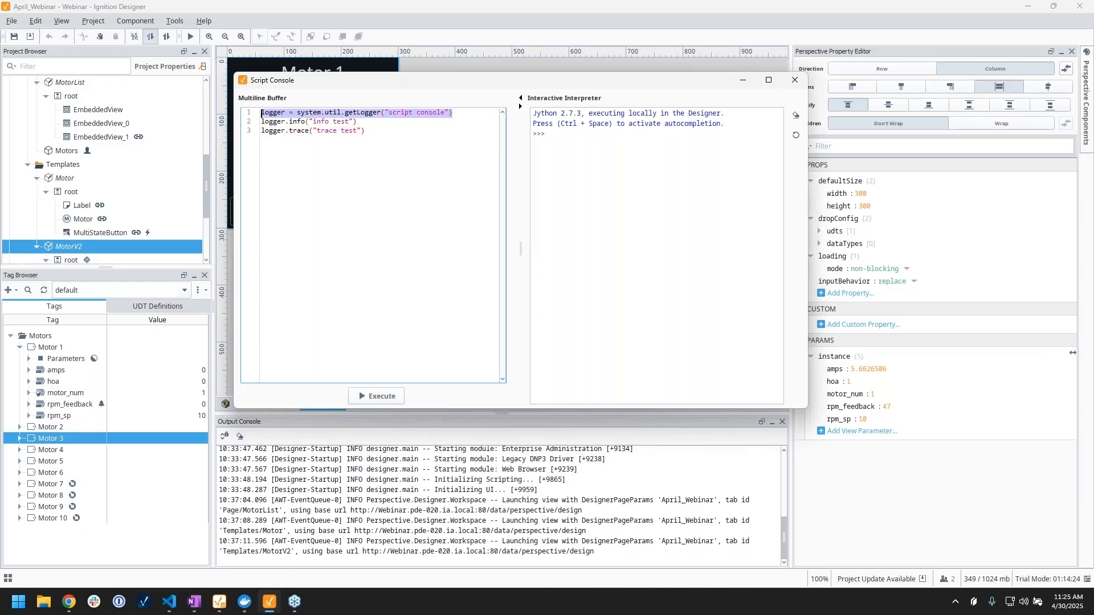
drag(450, 112, 387, 115)
click(465, 114)
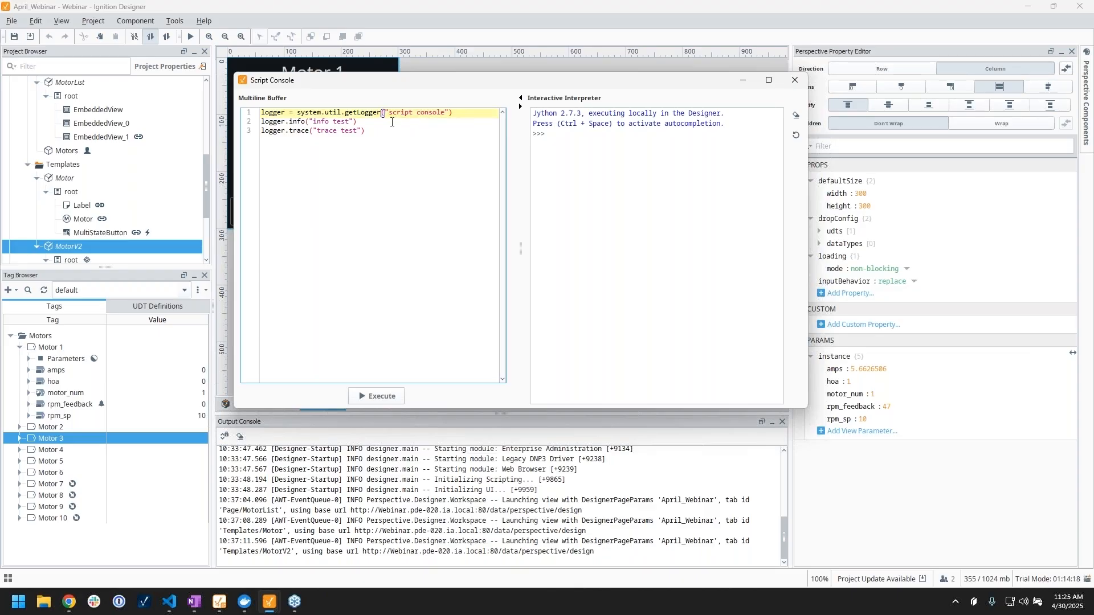
mouse_move(285, 121)
mouse_down()
mouse_move(318, 122)
mouse_move(293, 131)
mouse_move(309, 131)
mouse_up()
click(362, 119)
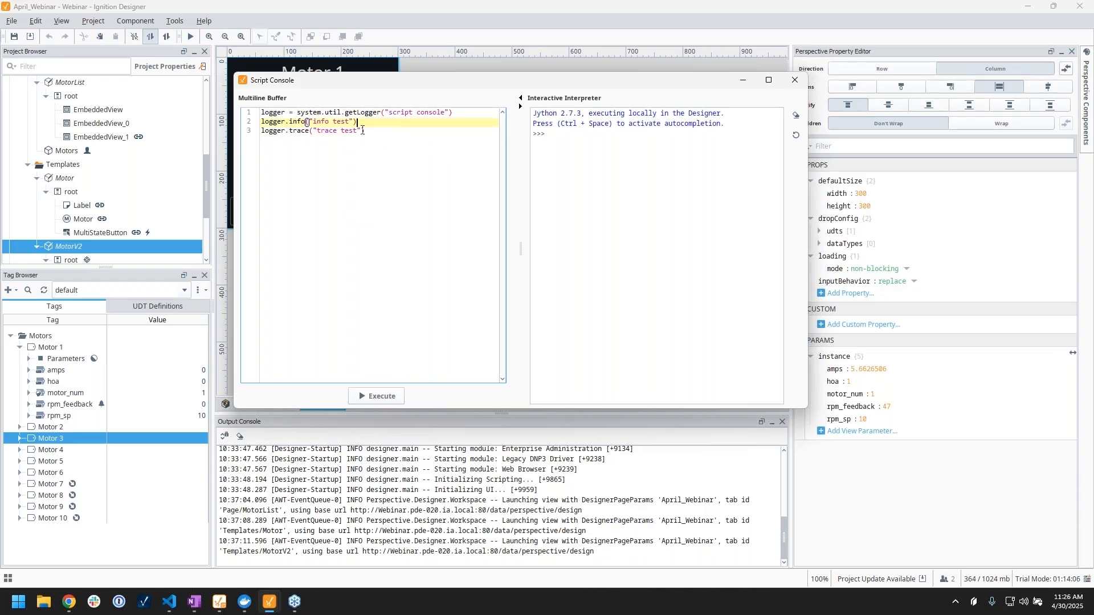
click(305, 131)
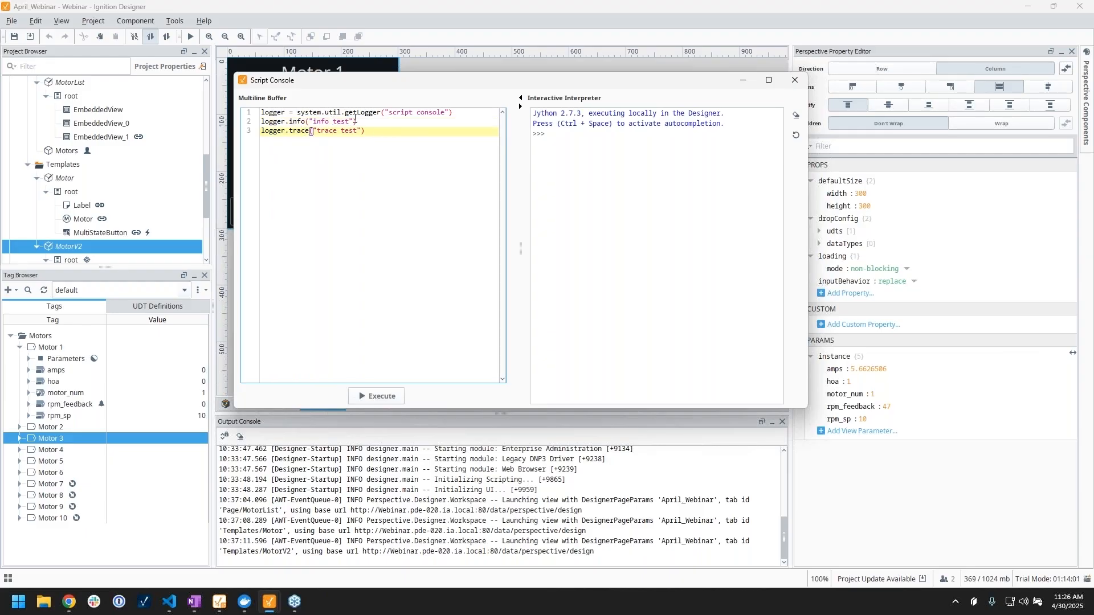
mouse_move(353, 122)
mouse_down()
mouse_move(313, 123)
mouse_move(361, 130)
mouse_up()
click(373, 129)
Step: Execute the logger script and check its messages in the Output Console
click(389, 402)
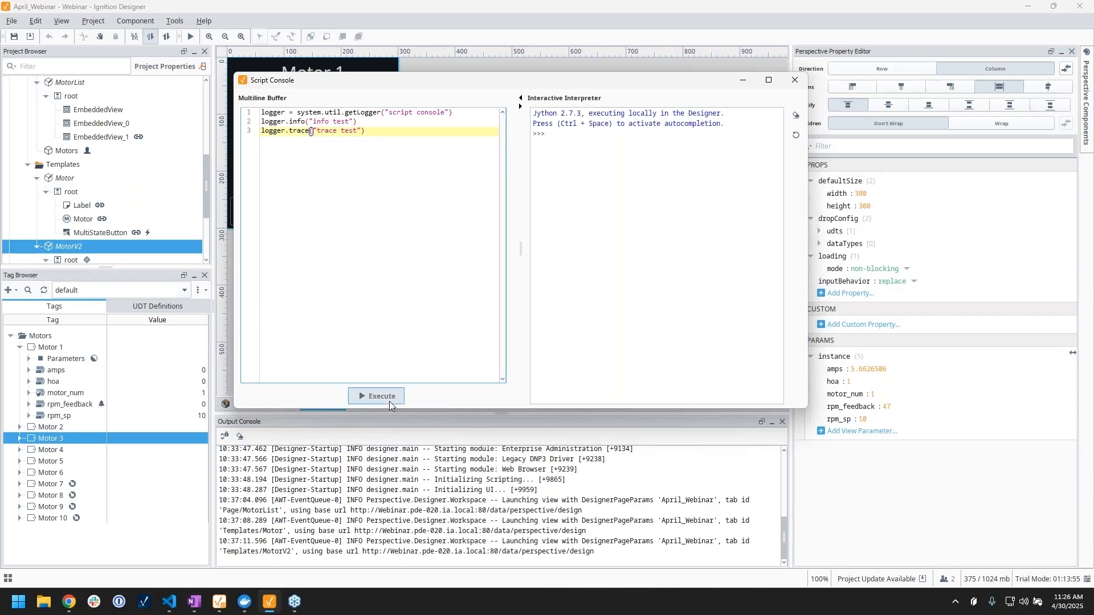
drag(520, 552, 387, 554)
click(521, 562)
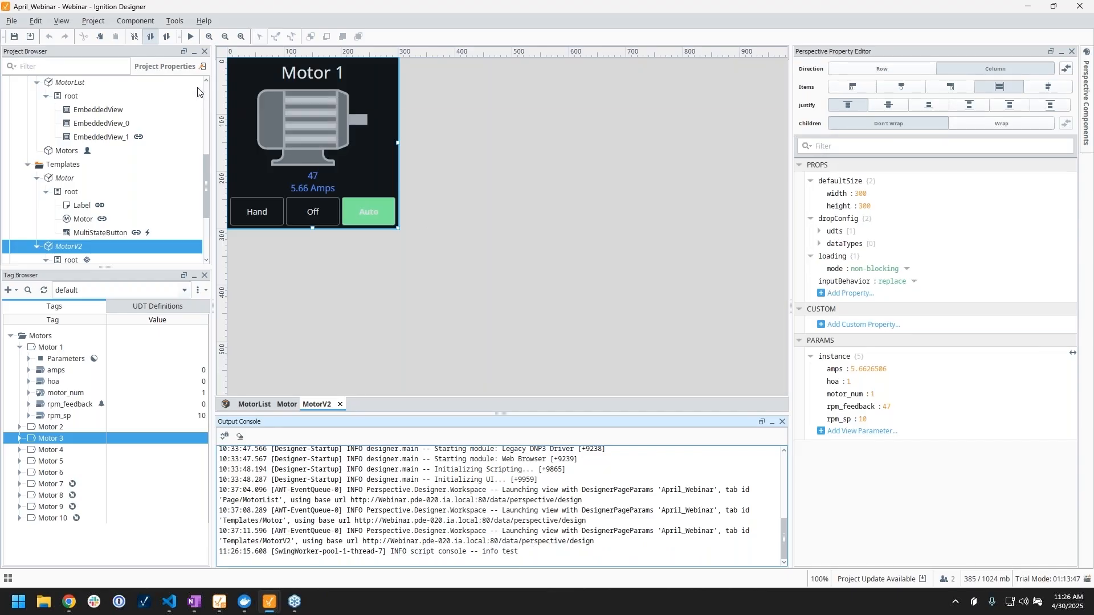
Step: Open the Diagnostics Log Viewer and view the details of the script console log entry
click(204, 21)
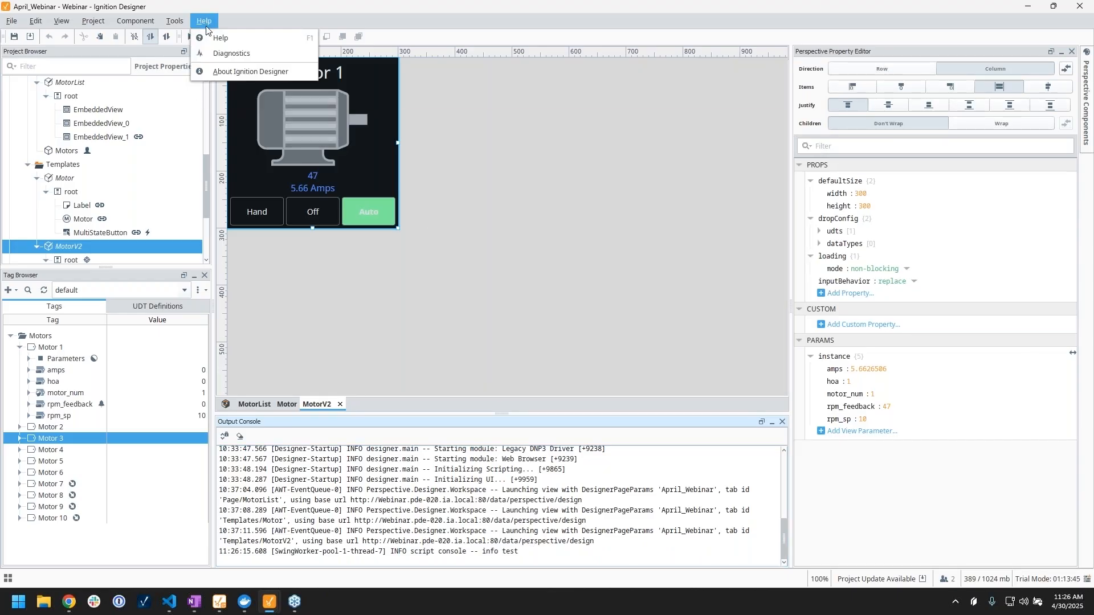
click(222, 52)
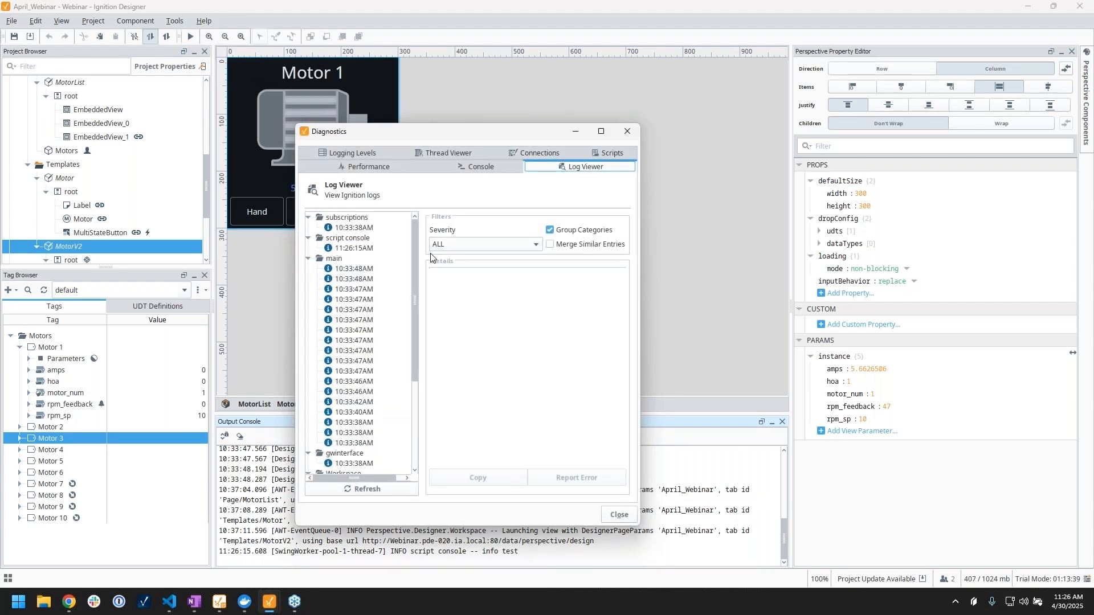
click(349, 249)
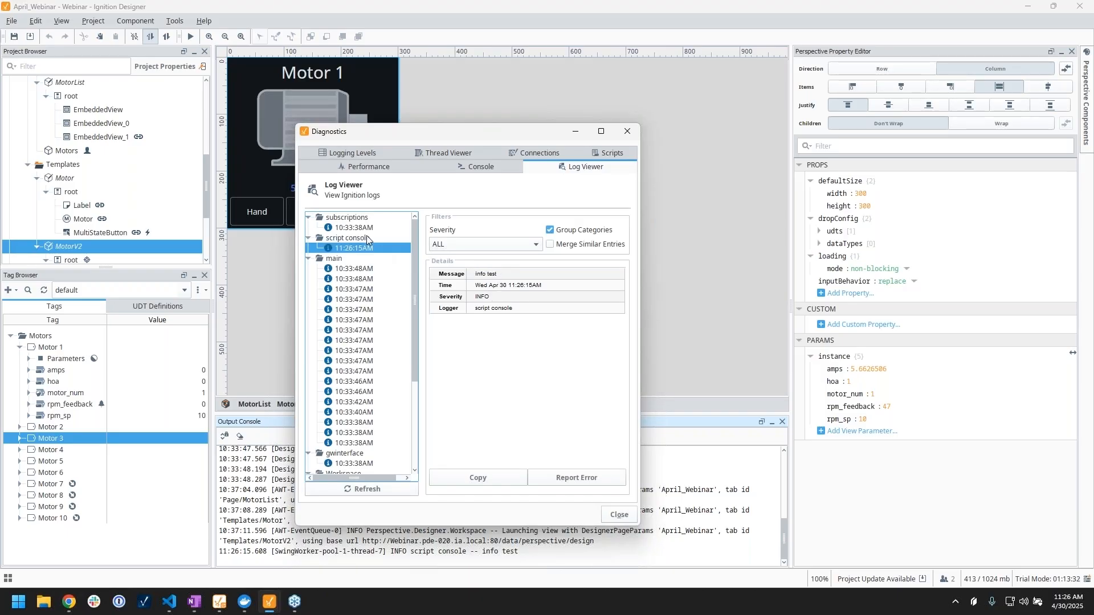
Step: Set the logging level of the script console logger to TRACE in Diagnostics
click(364, 156)
scroll(504, 341, down, 4)
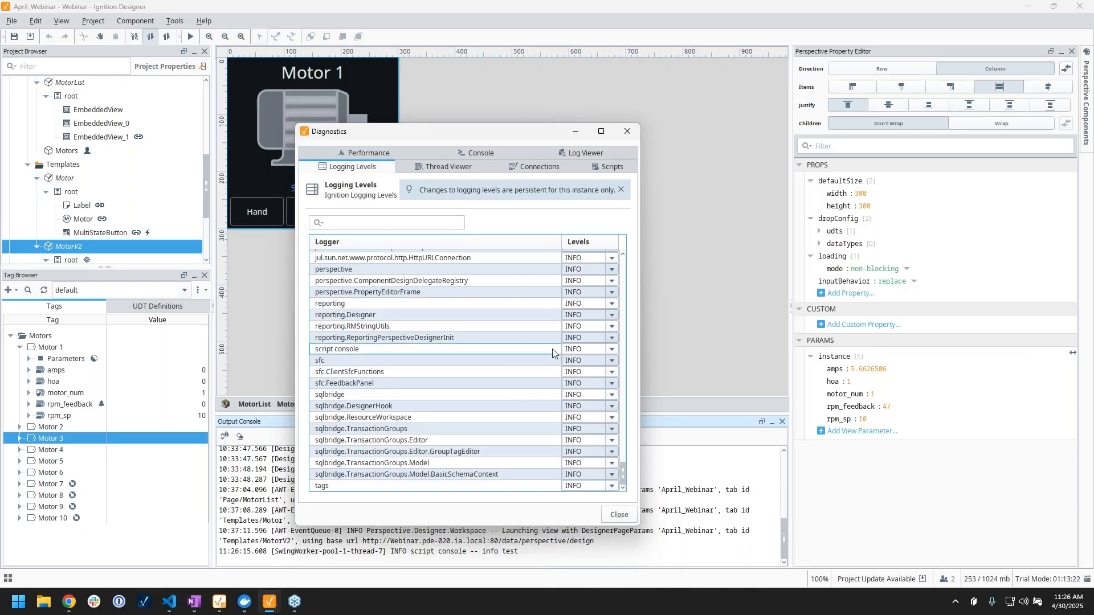
click(613, 349)
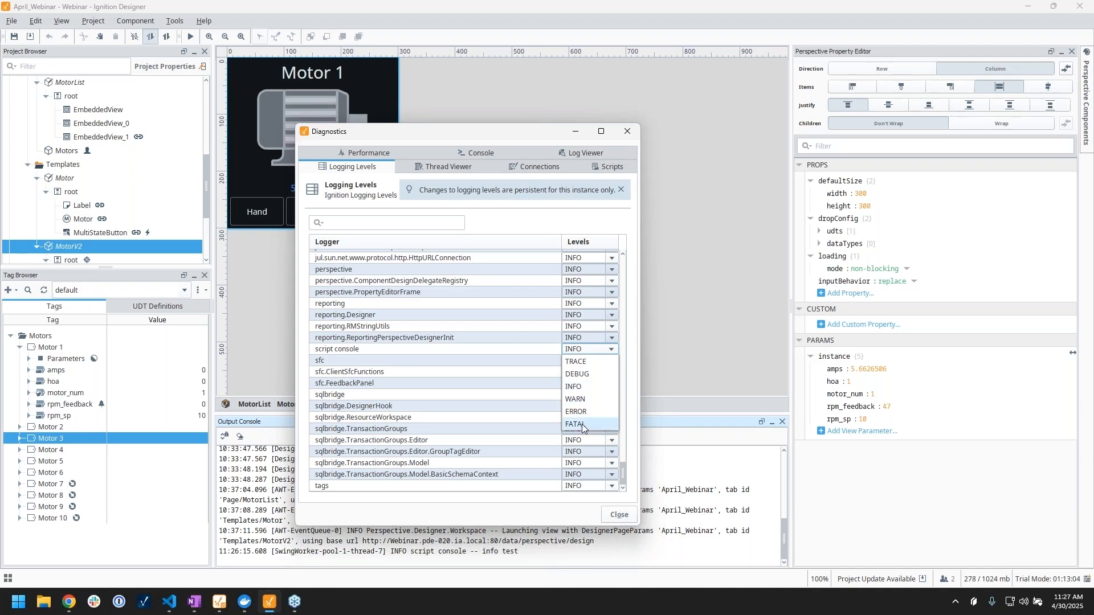
click(596, 365)
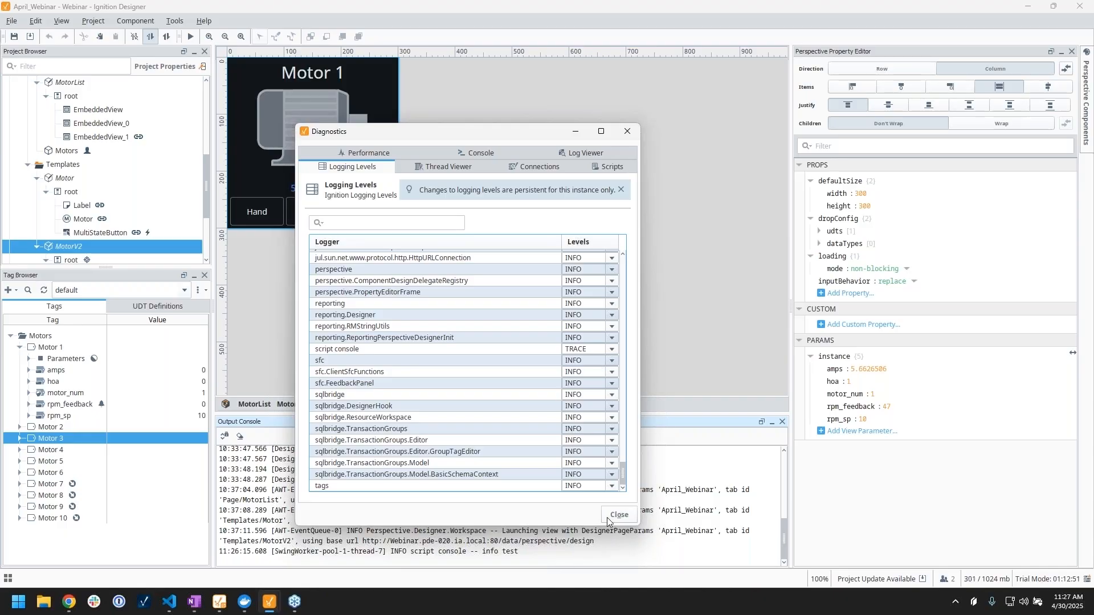
Step: Return to the Script Console, rerun the info and trace logging script, and check its newest messages in the Output Console
mouse_move(272, 608)
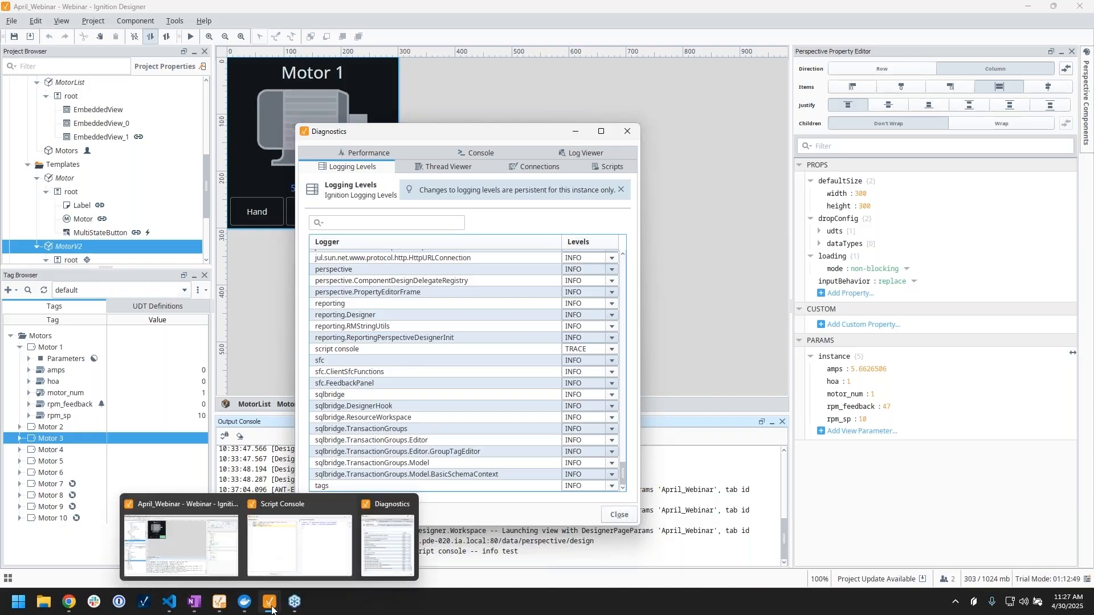
click(299, 544)
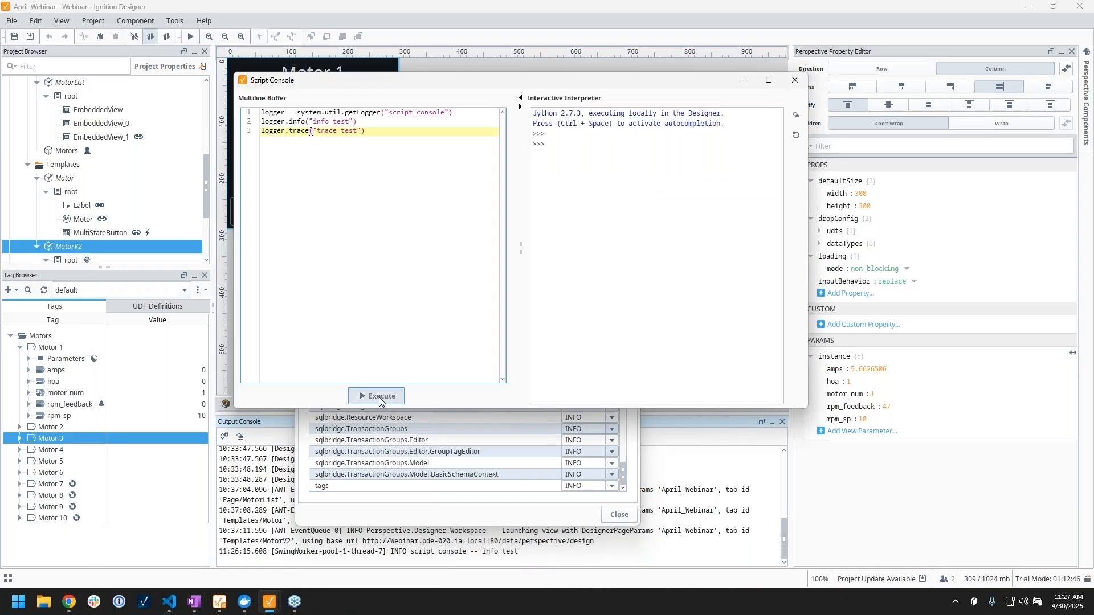
click(380, 397)
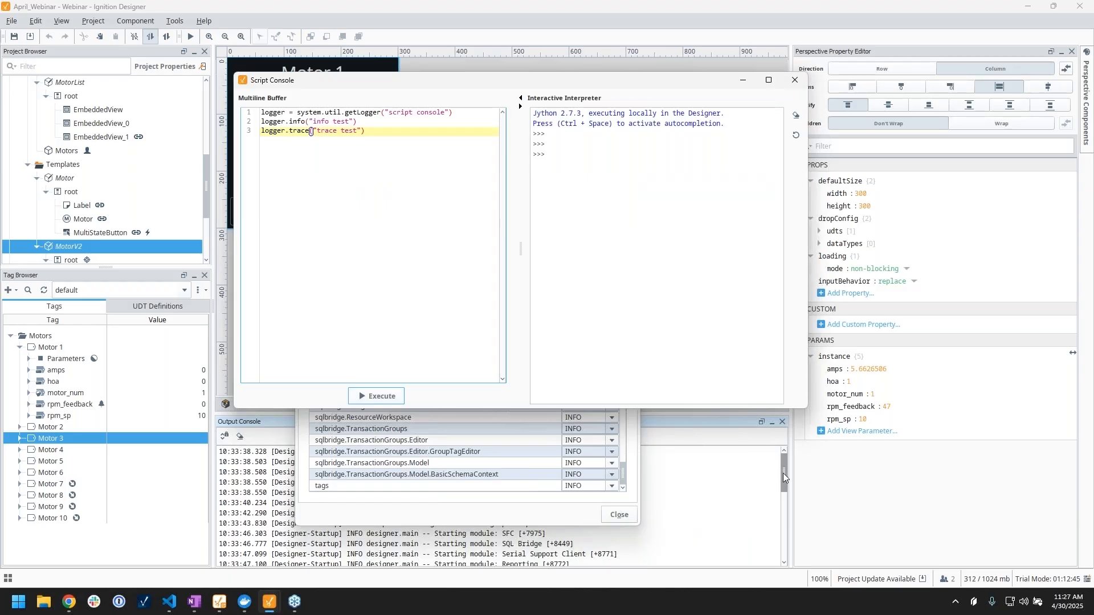
drag(783, 473, 780, 587)
drag(535, 557, 220, 543)
click(535, 544)
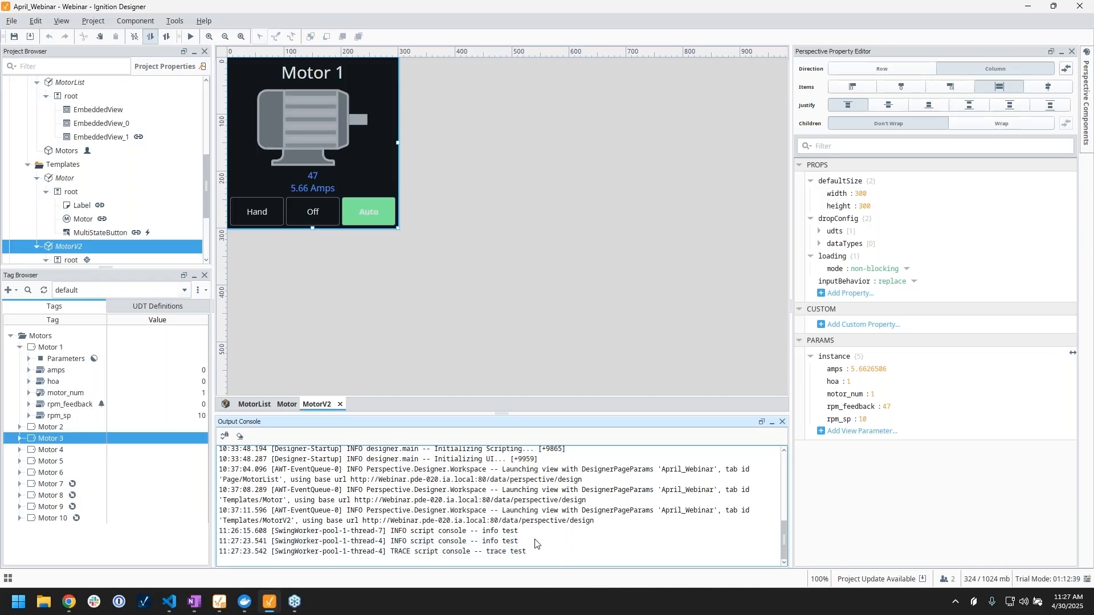
Step: View the details of the newest script console info and trace entries in the Diagnostics Log Viewer, and close Diagnostics
click(204, 21)
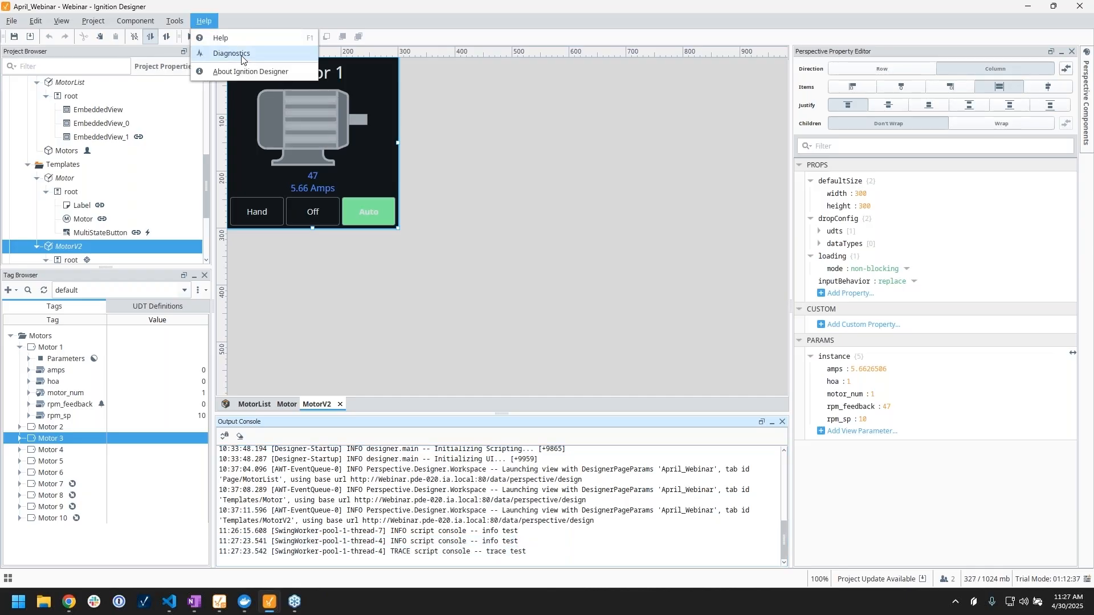
click(241, 55)
click(581, 153)
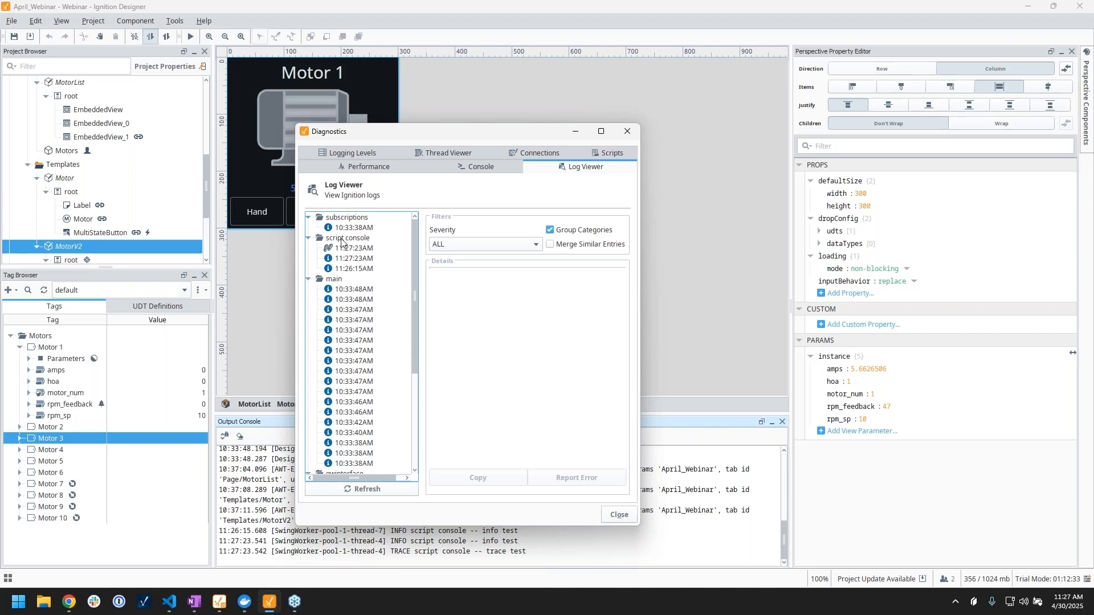
mouse_move(330, 251)
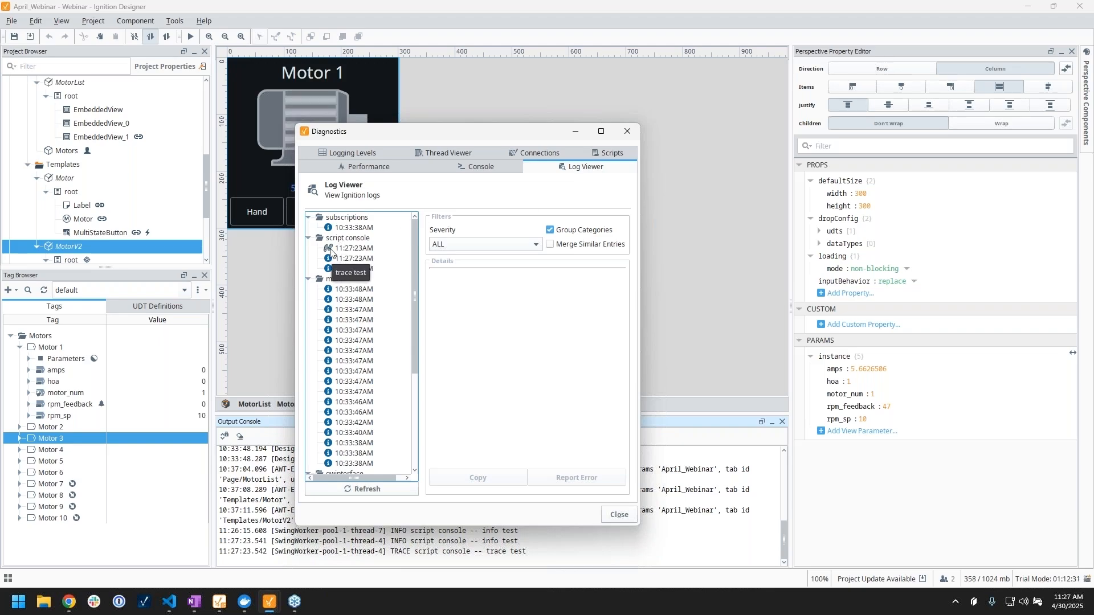
click(341, 259)
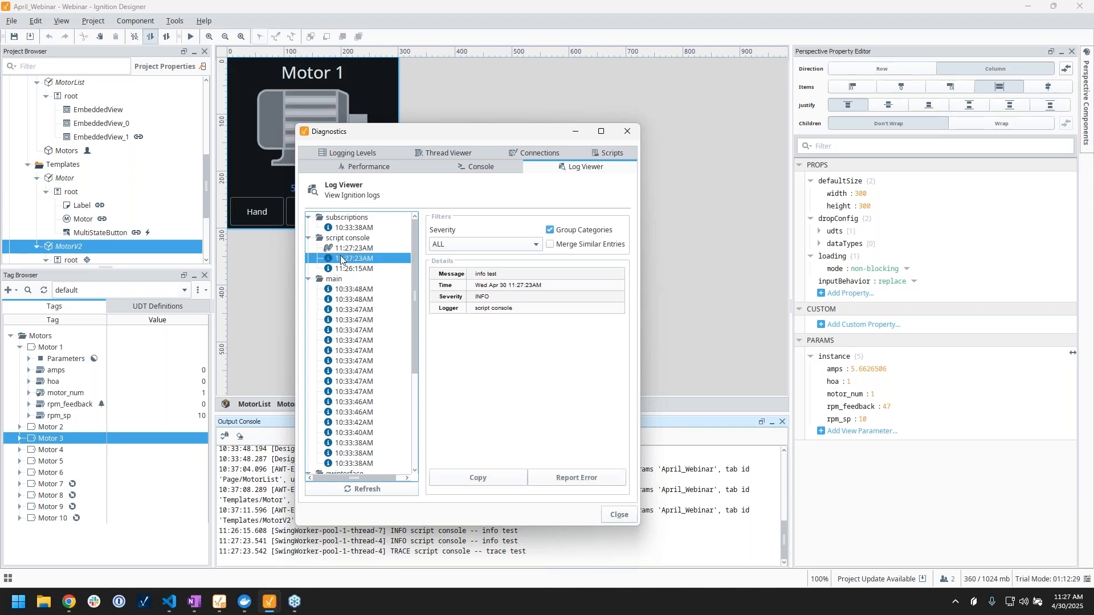
click(332, 248)
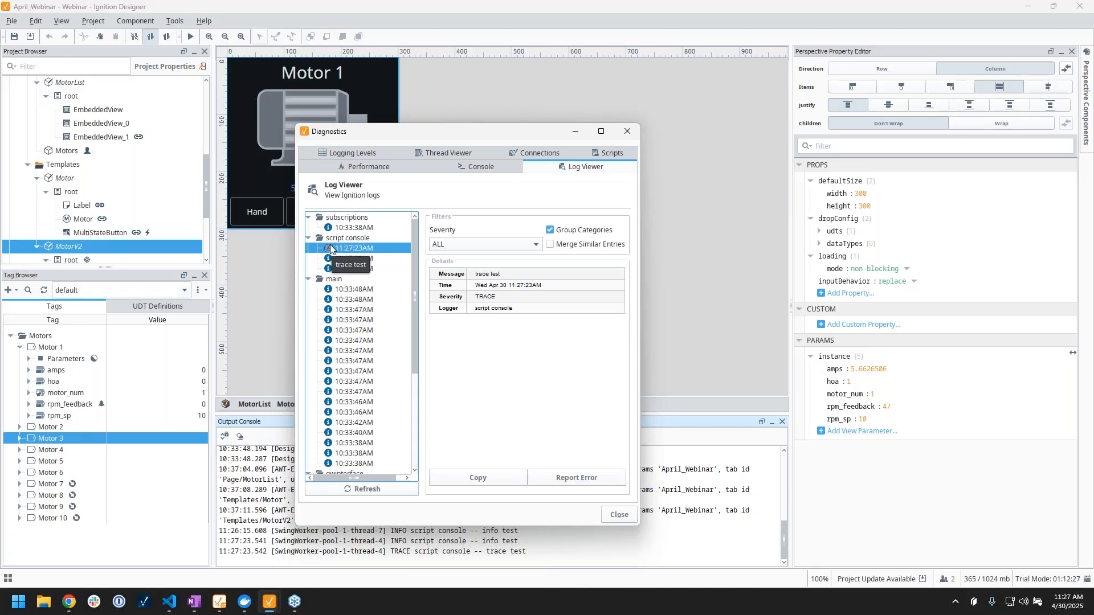
click(622, 516)
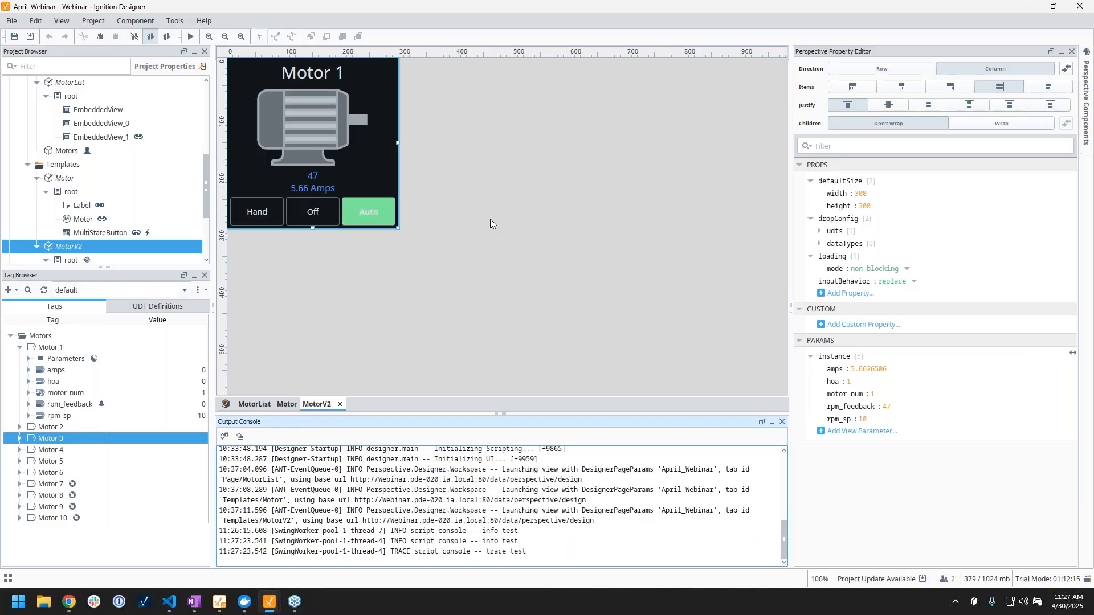
Step: Open the MotorV2 MultiStateButton's event configuration and examine the "demo logger" lines in its onActionPerformed script
click(377, 211)
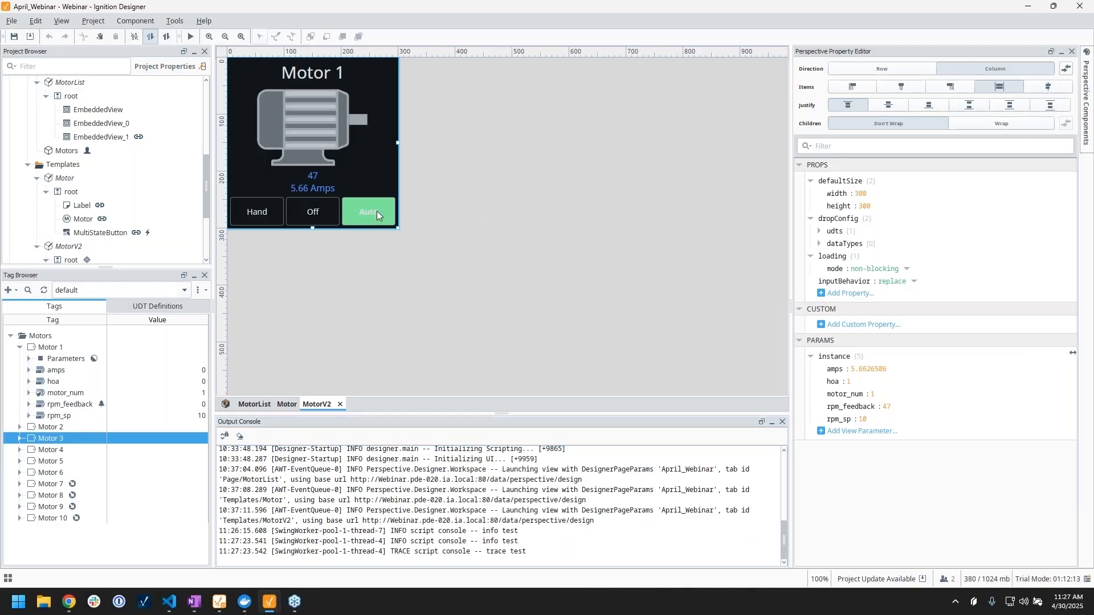
right_click(376, 211)
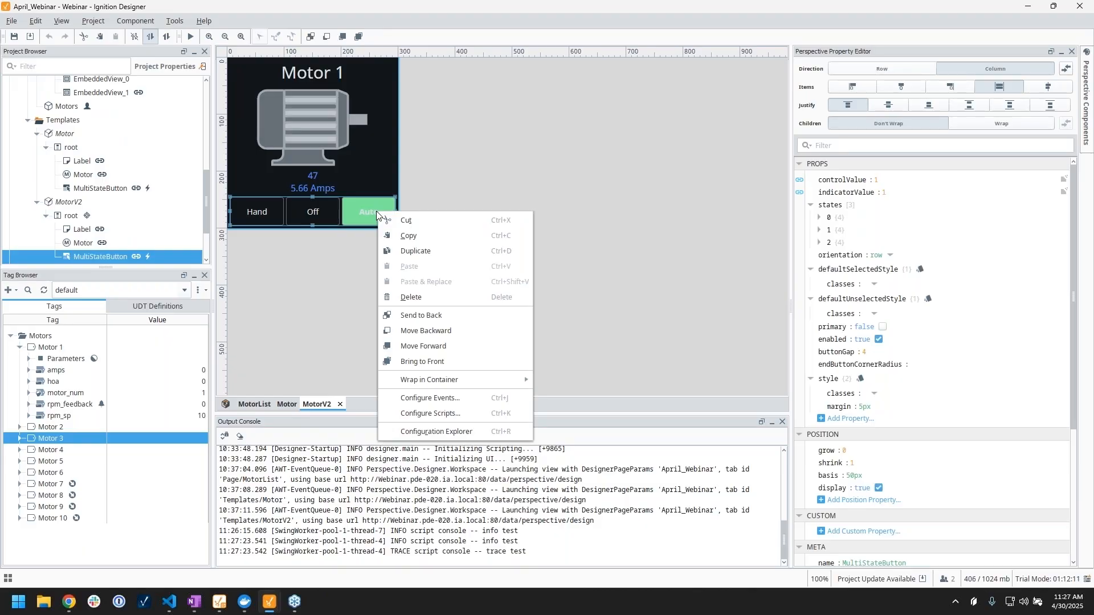
click(437, 399)
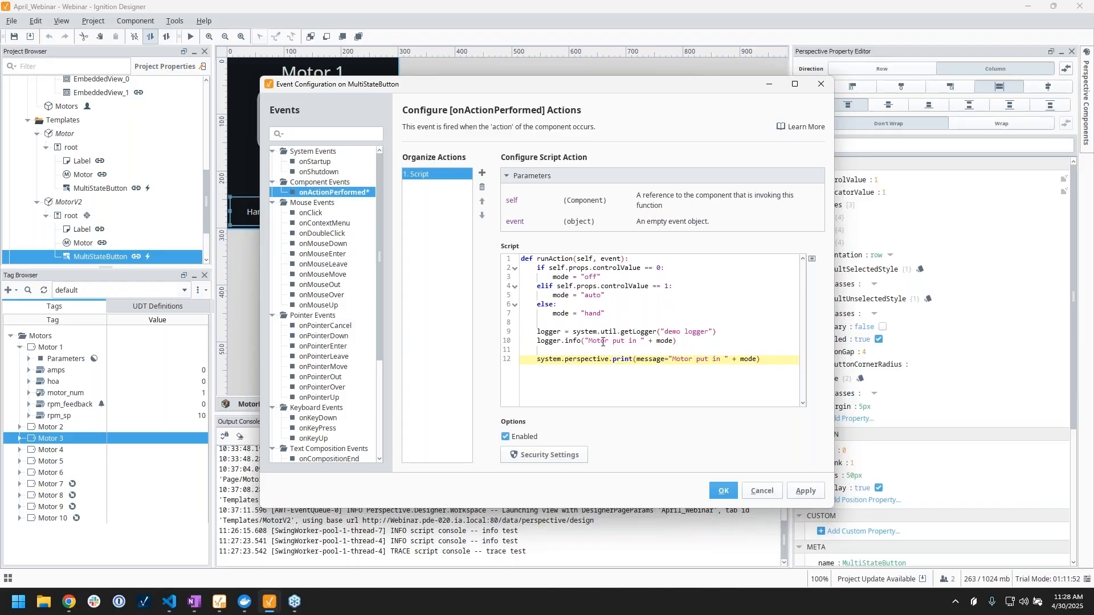
drag(590, 341, 521, 332)
click(695, 341)
drag(713, 332, 662, 334)
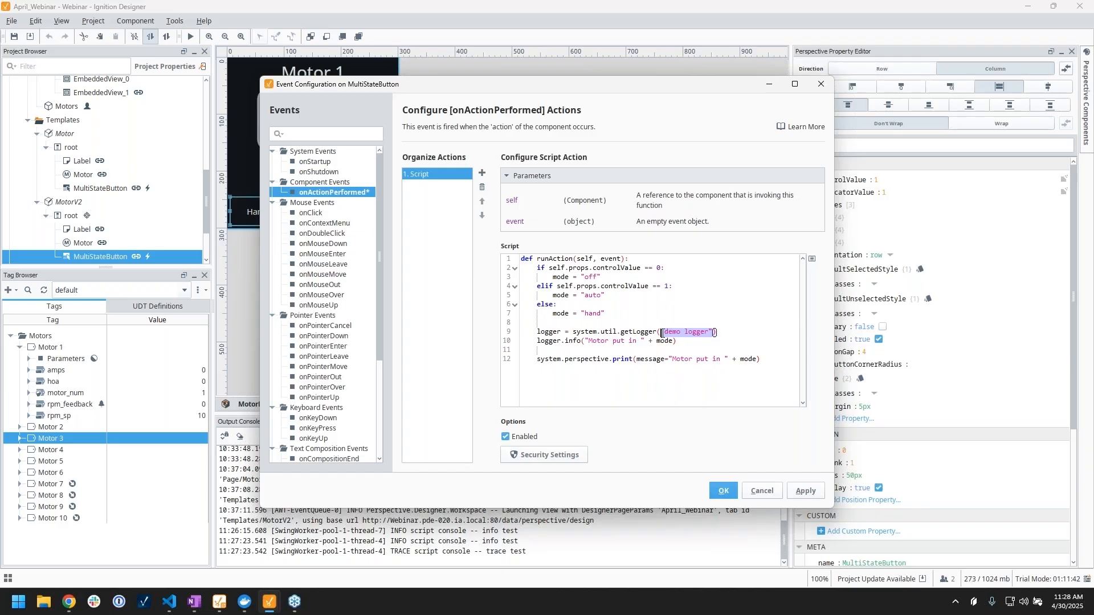
click(719, 334)
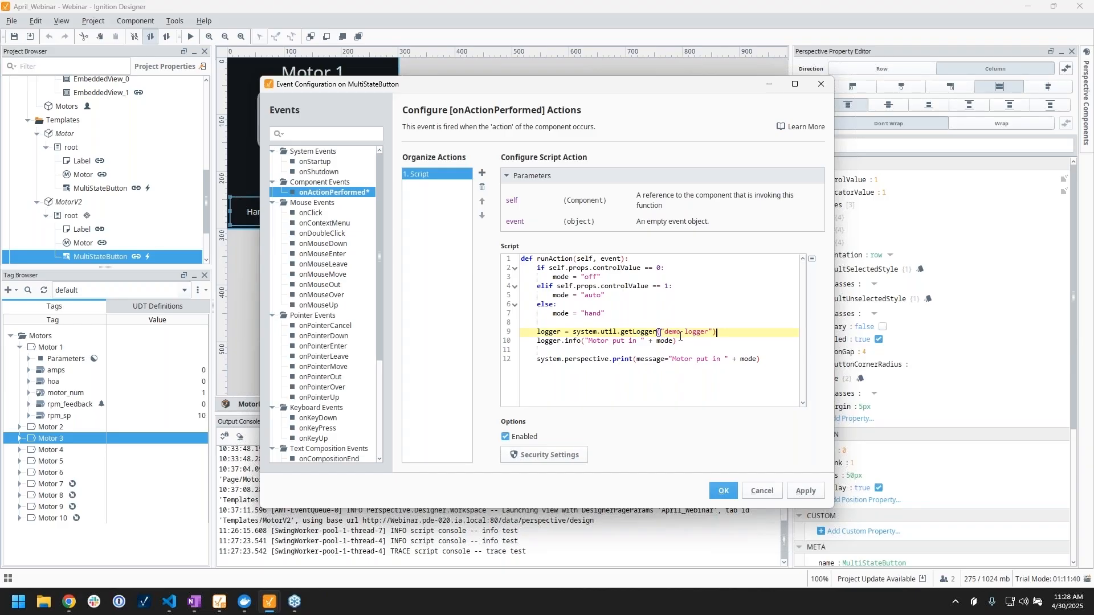
Step: Compare the script's system.perspective.print line with its logger lines, and close the event configuration without applying changes
drag(764, 359, 538, 360)
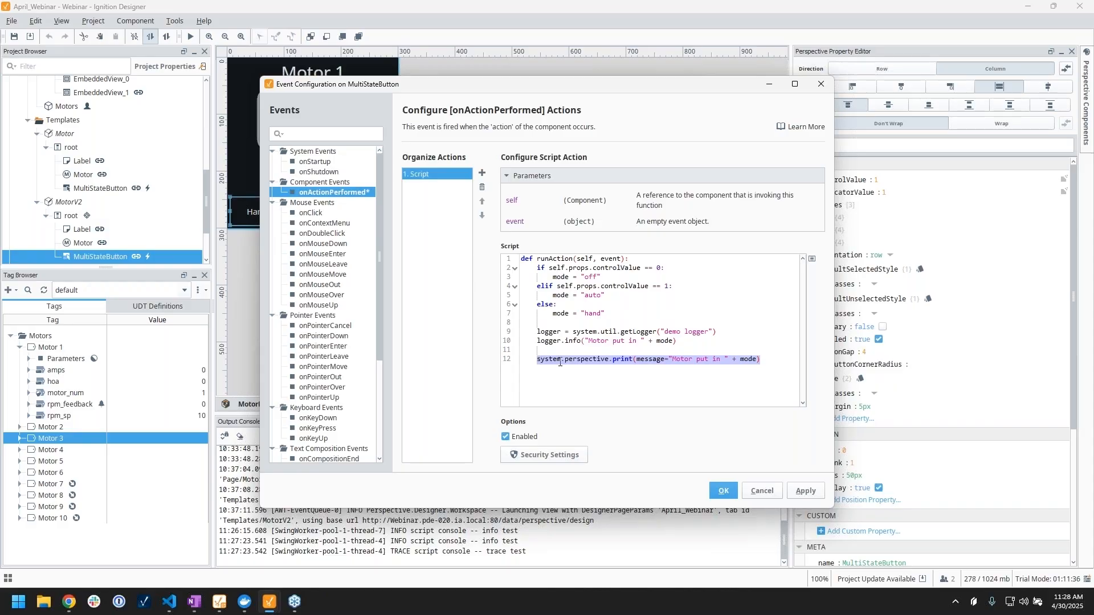
click(636, 359)
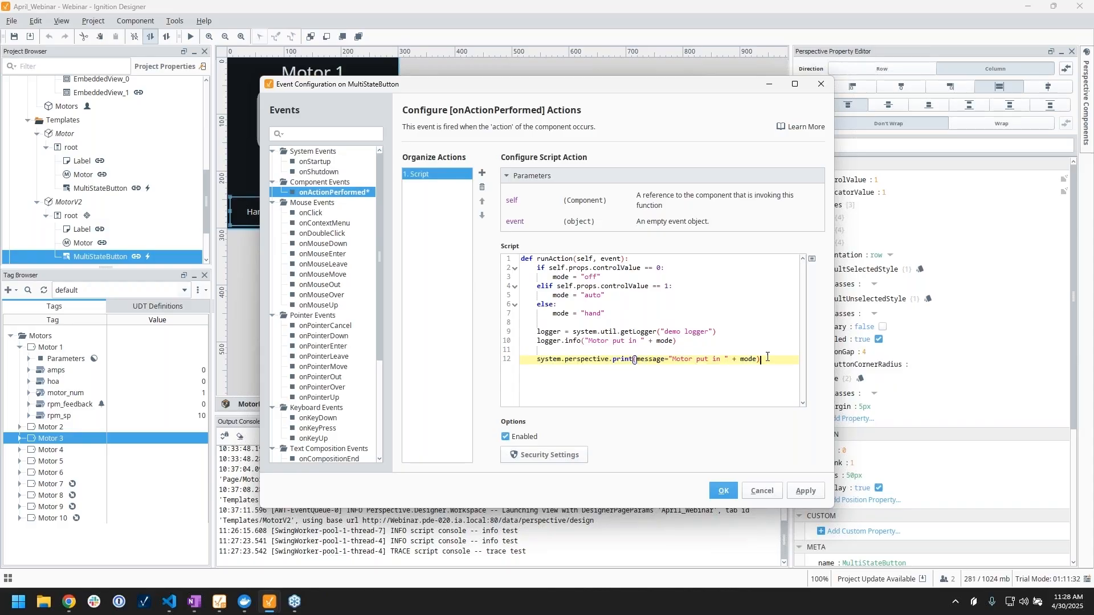
click(719, 333)
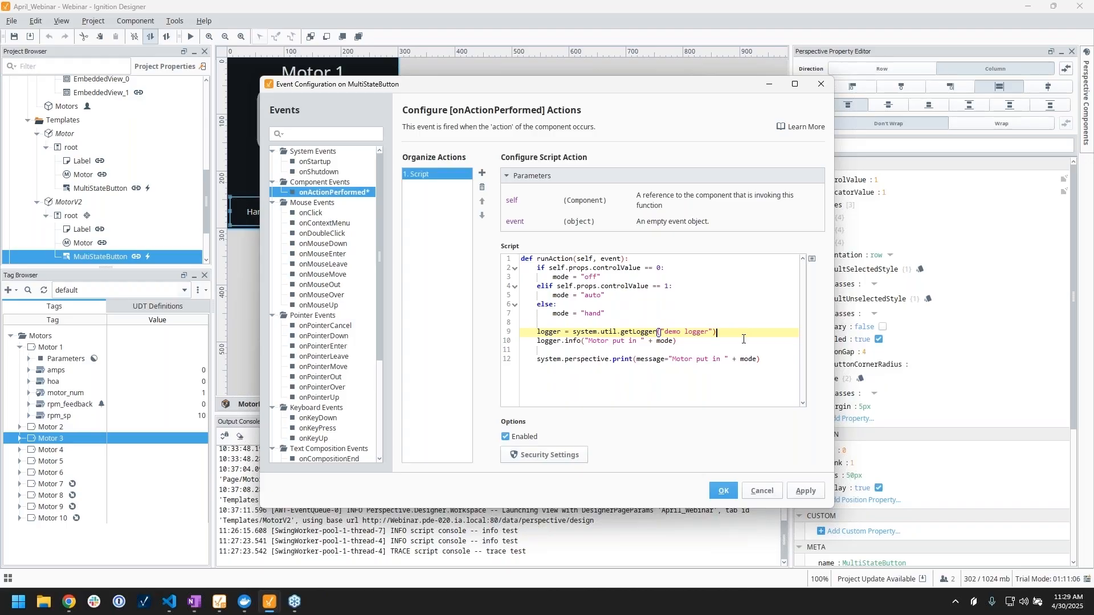
drag(769, 360, 532, 356)
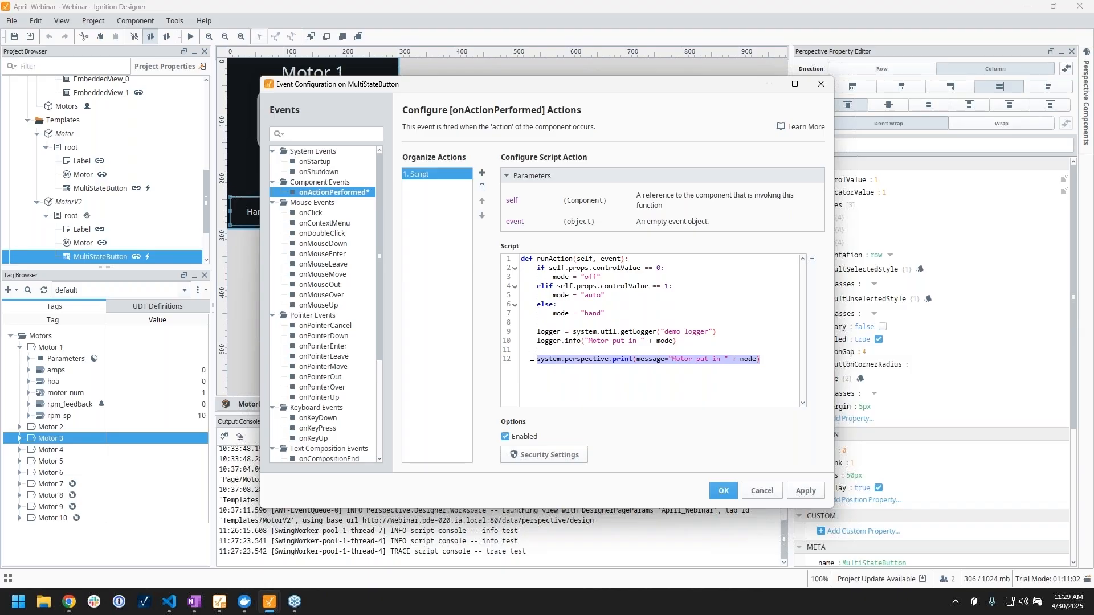
click(681, 341)
click(767, 360)
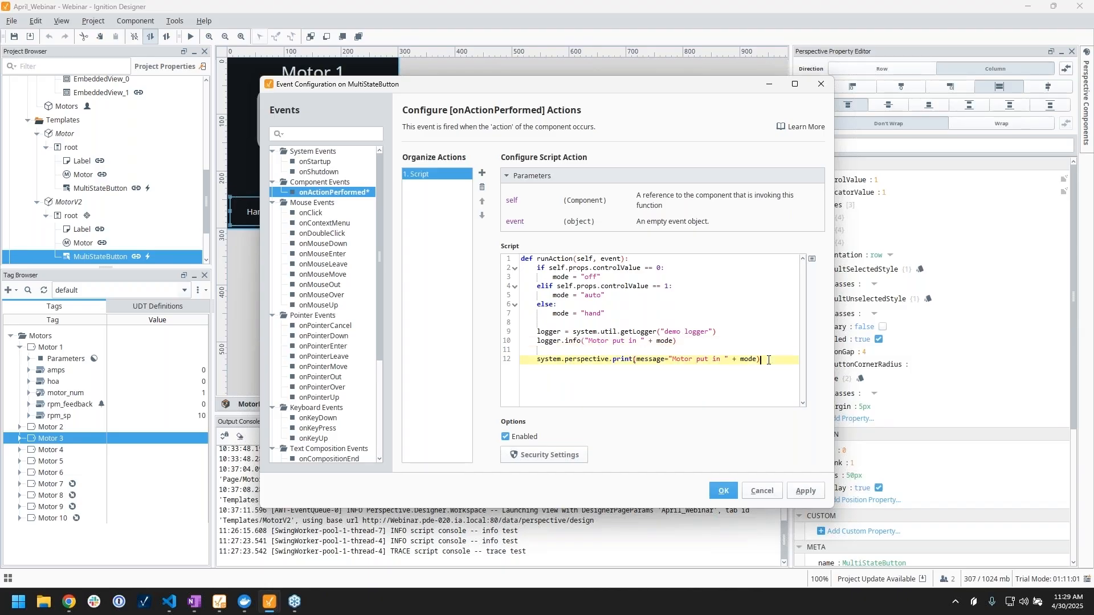
drag(678, 342, 525, 334)
click(696, 341)
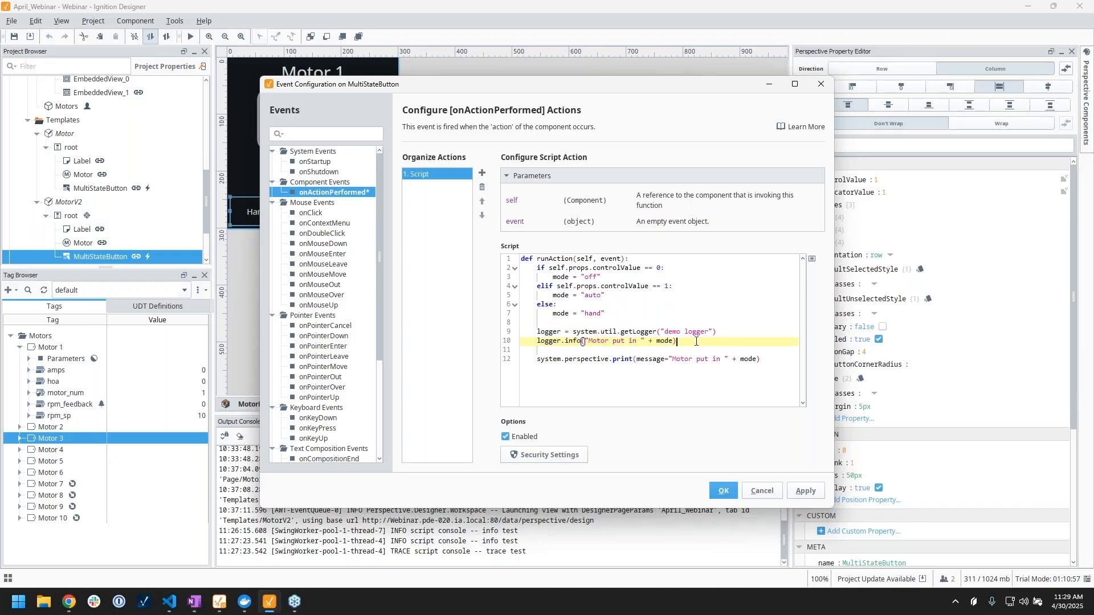
click(724, 332)
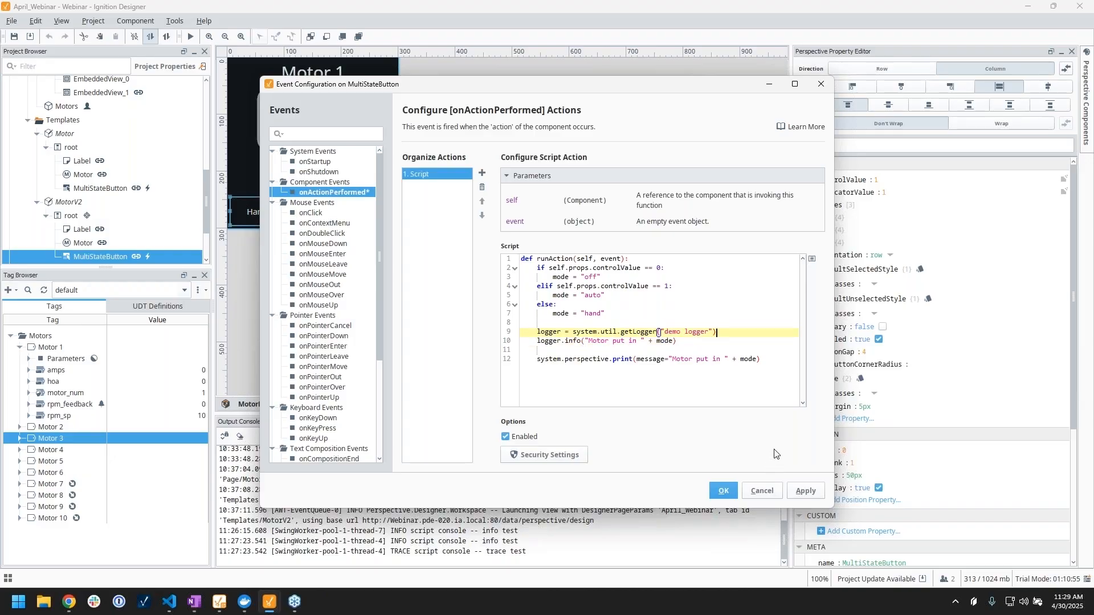
click(765, 494)
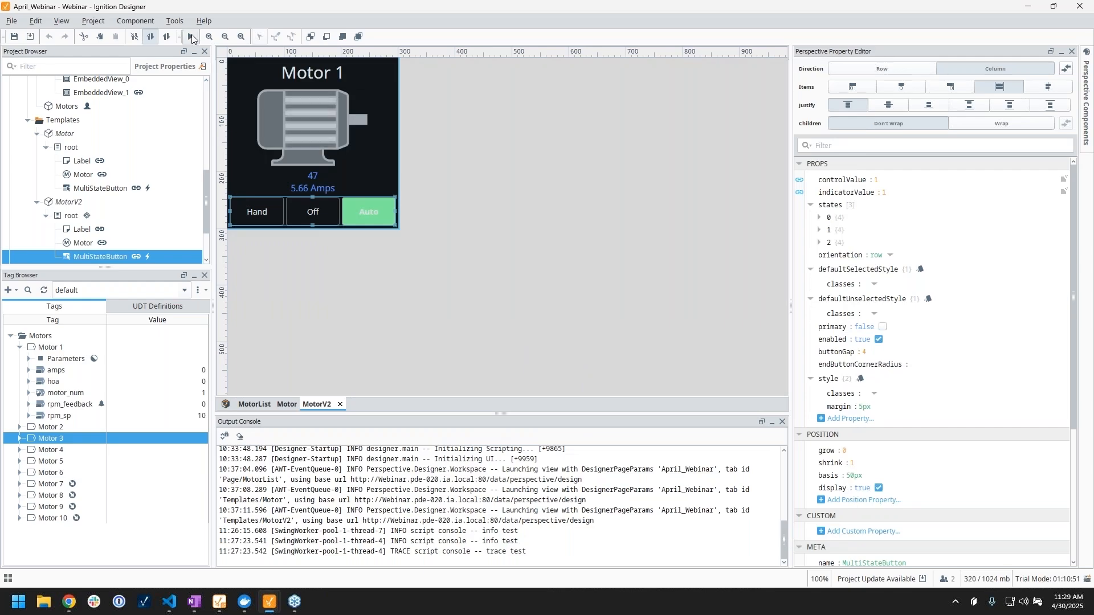
Step: Preview the MotorV2 view, set Motor 1 to Off, and check the printed message in the Output Console
click(191, 37)
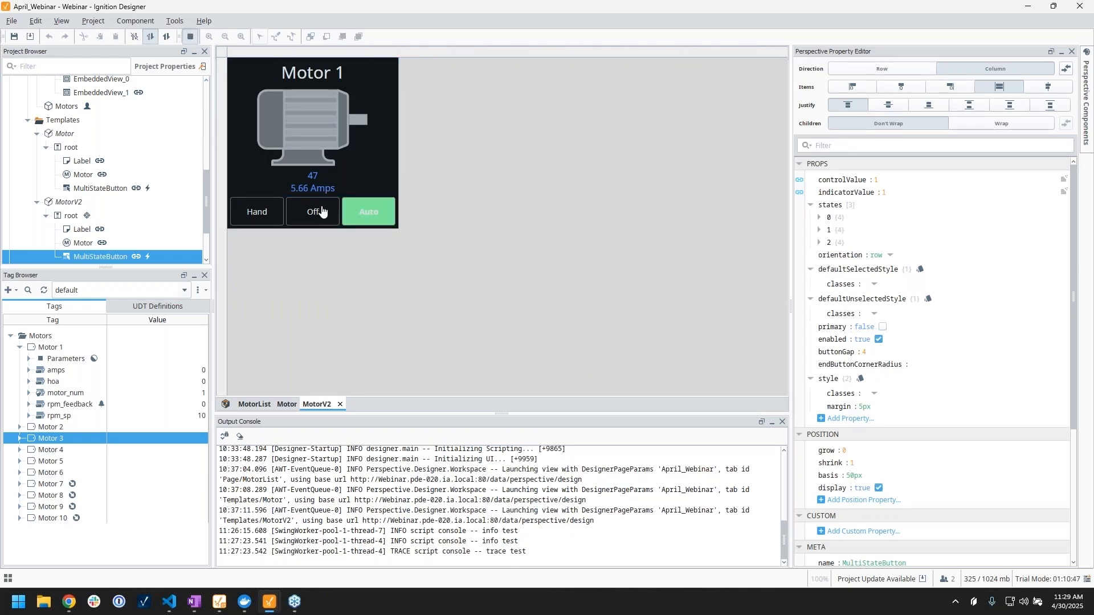
click(322, 211)
drag(786, 475, 787, 564)
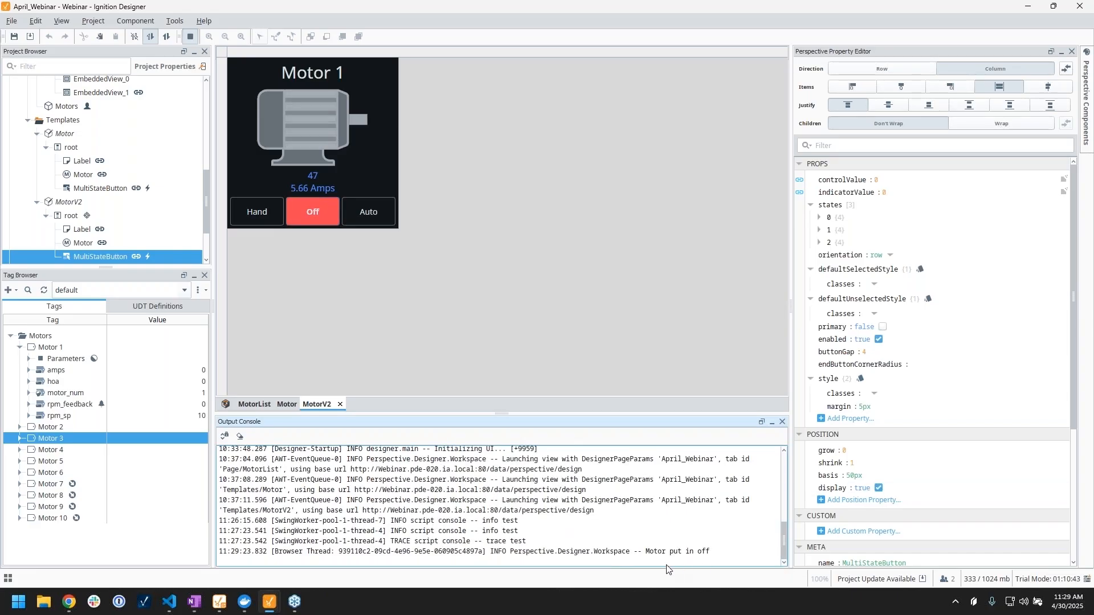
drag(721, 556, 497, 556)
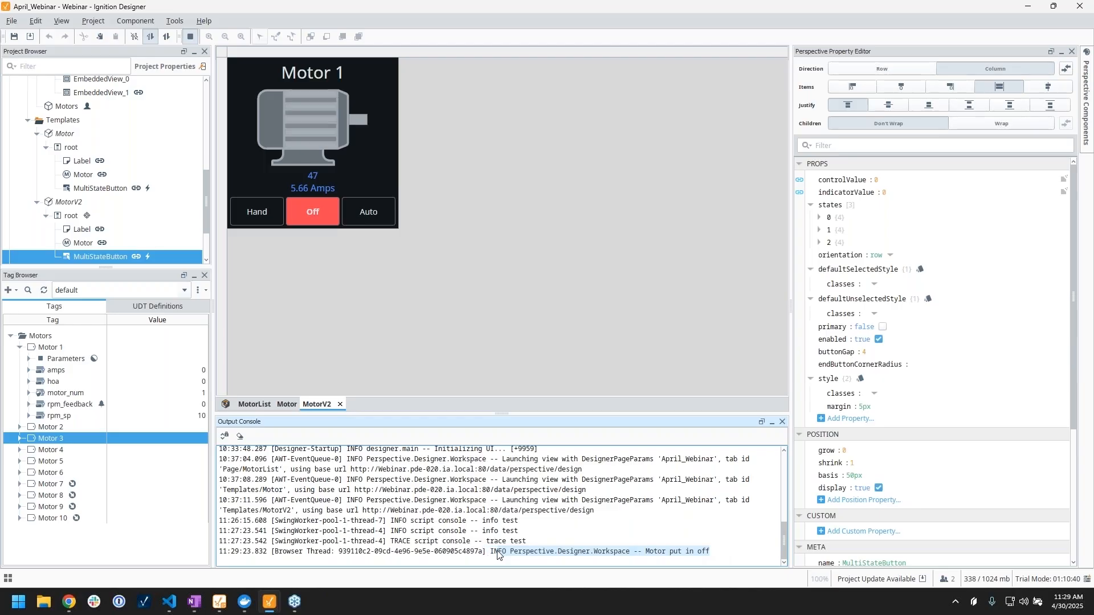
click(717, 559)
Step: Switch to the Ignition Gateway Logs page in Chrome, examine the demo logger entry, and return to Ignition Designer
mouse_move(69, 607)
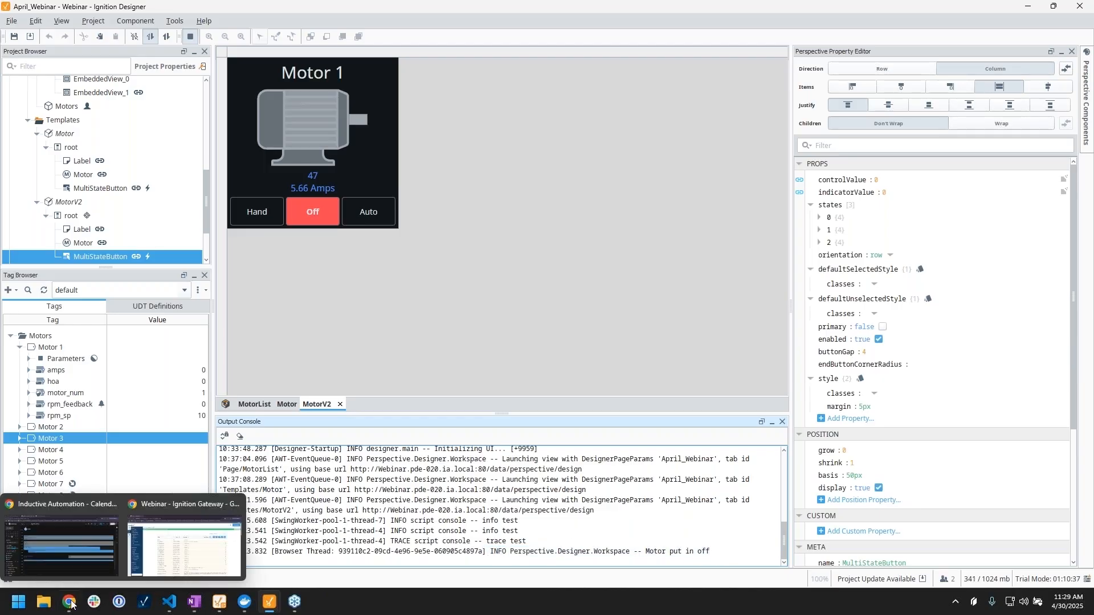
click(184, 546)
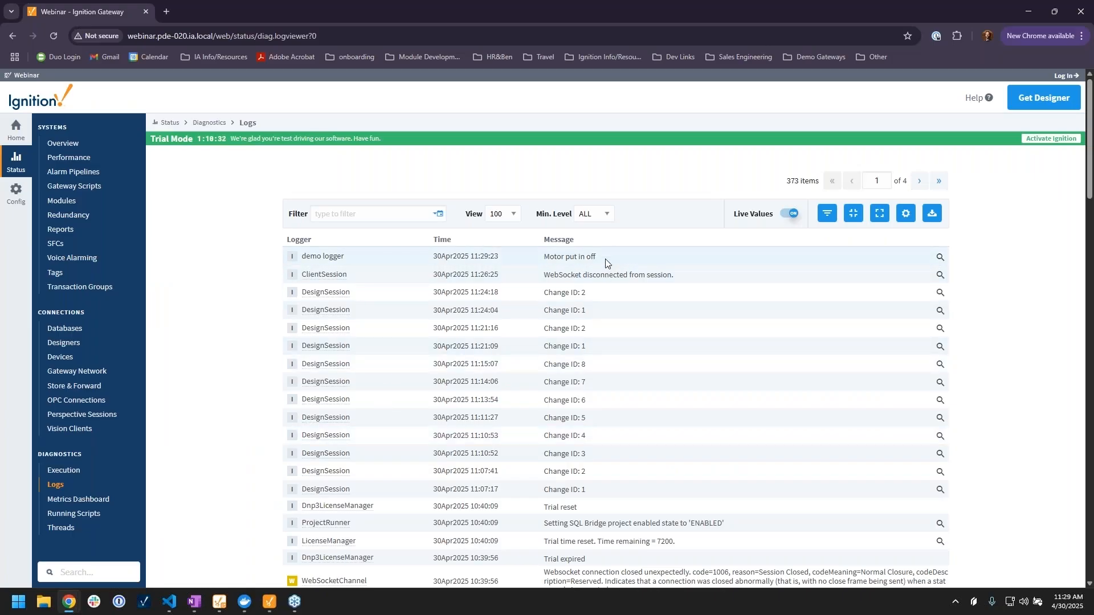
drag(610, 261, 303, 258)
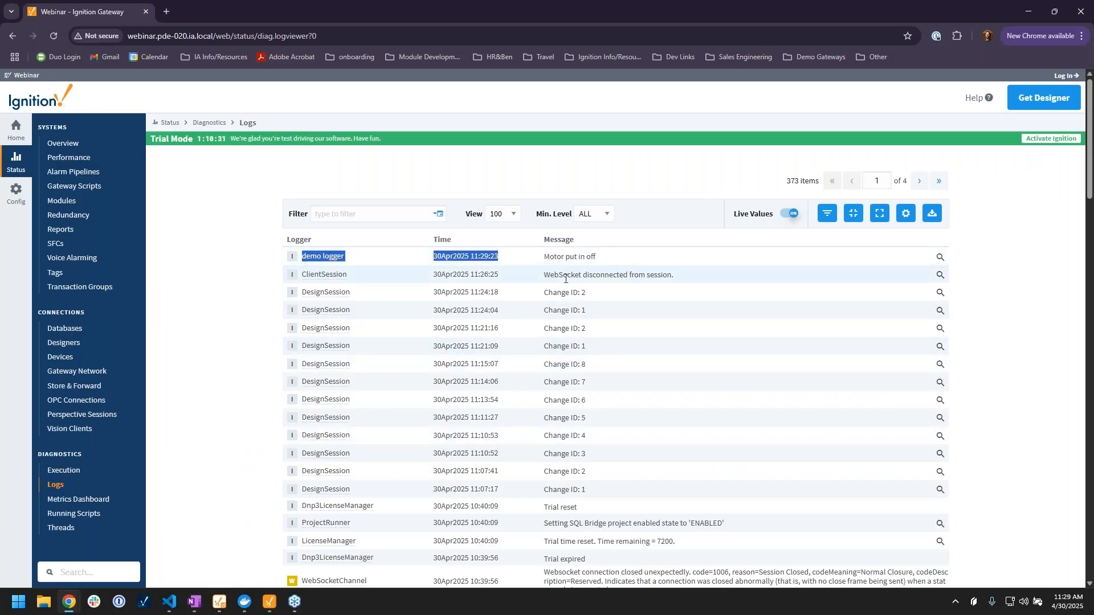
click(621, 260)
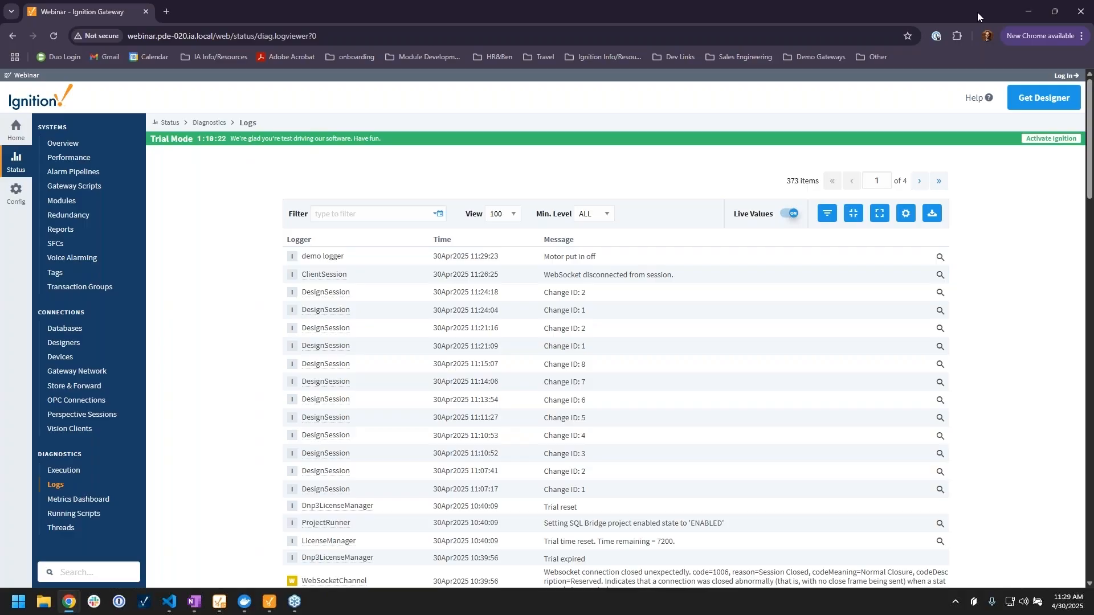
key(alt+Tab)
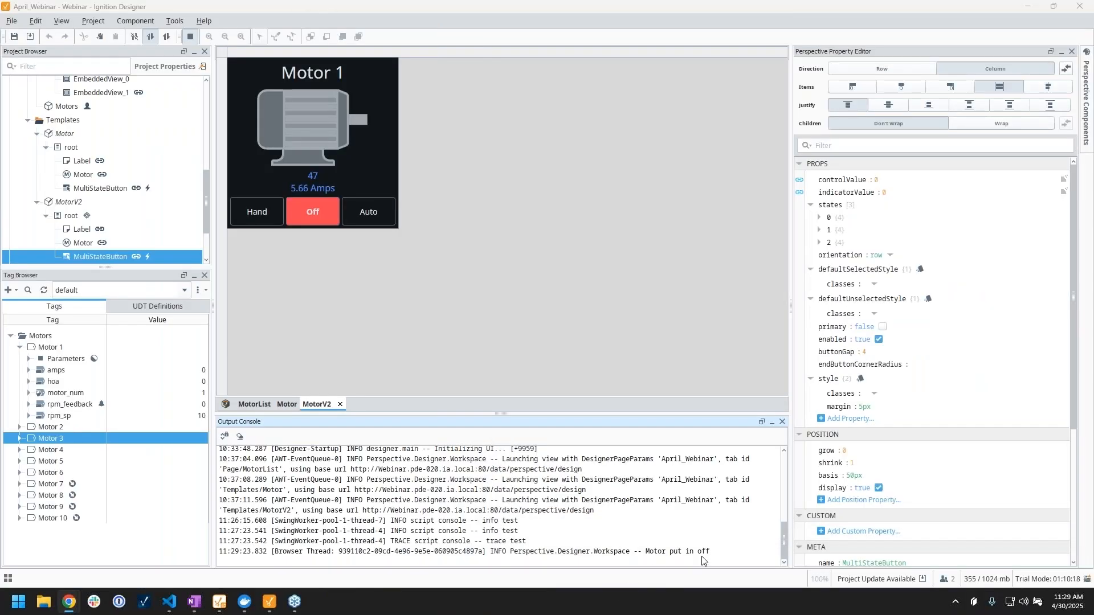
Step: Stop the MotorV2 preview, launch a Perspective session of the April_Webinar project in the browser, and maximize its window
click(191, 37)
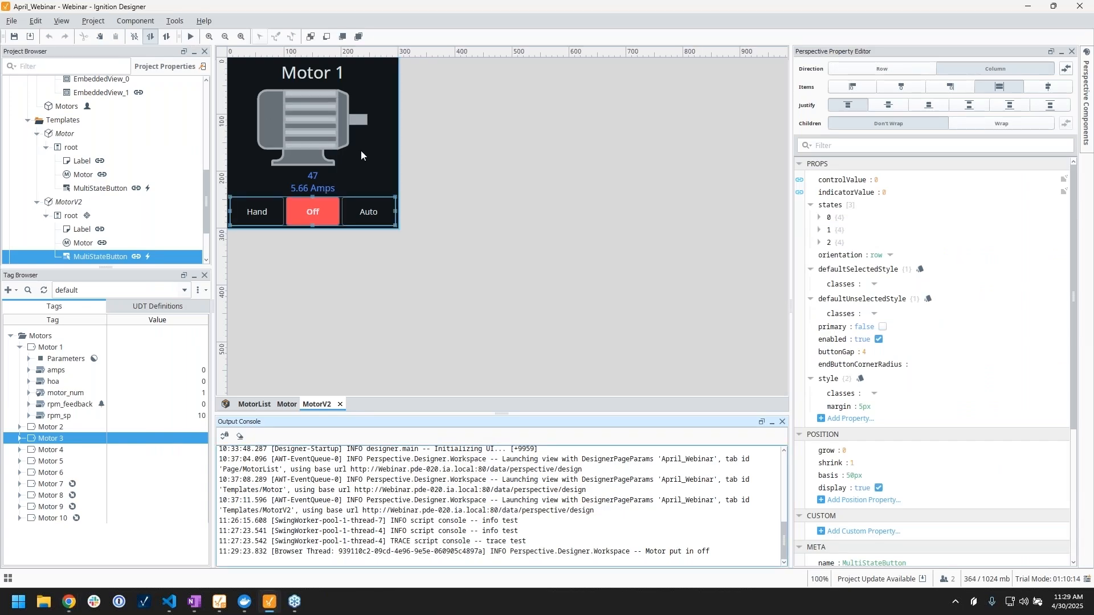
click(181, 23)
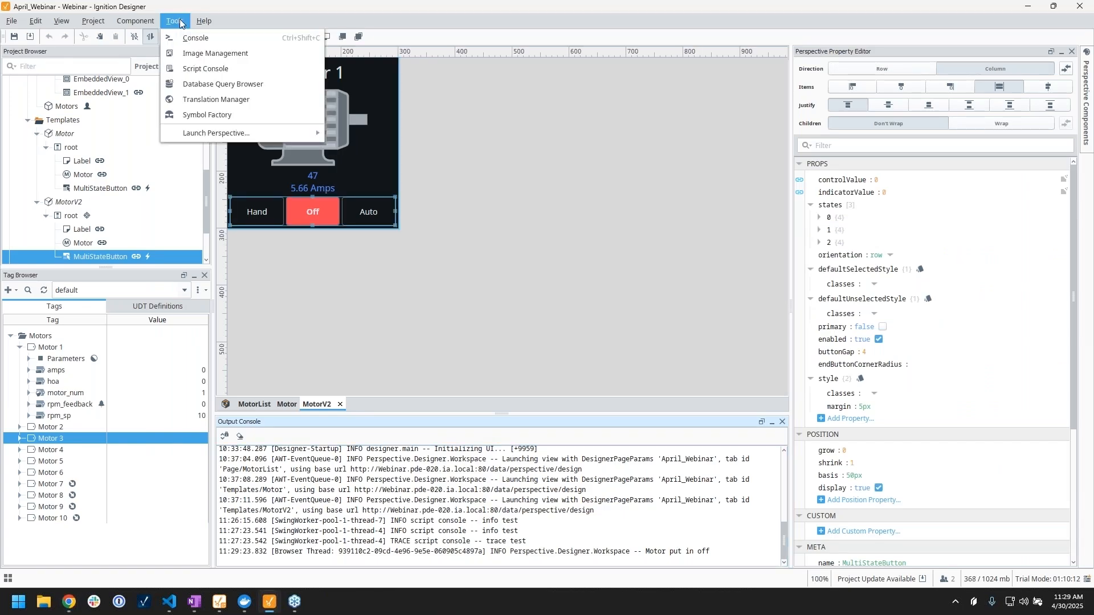
mouse_move(204, 21)
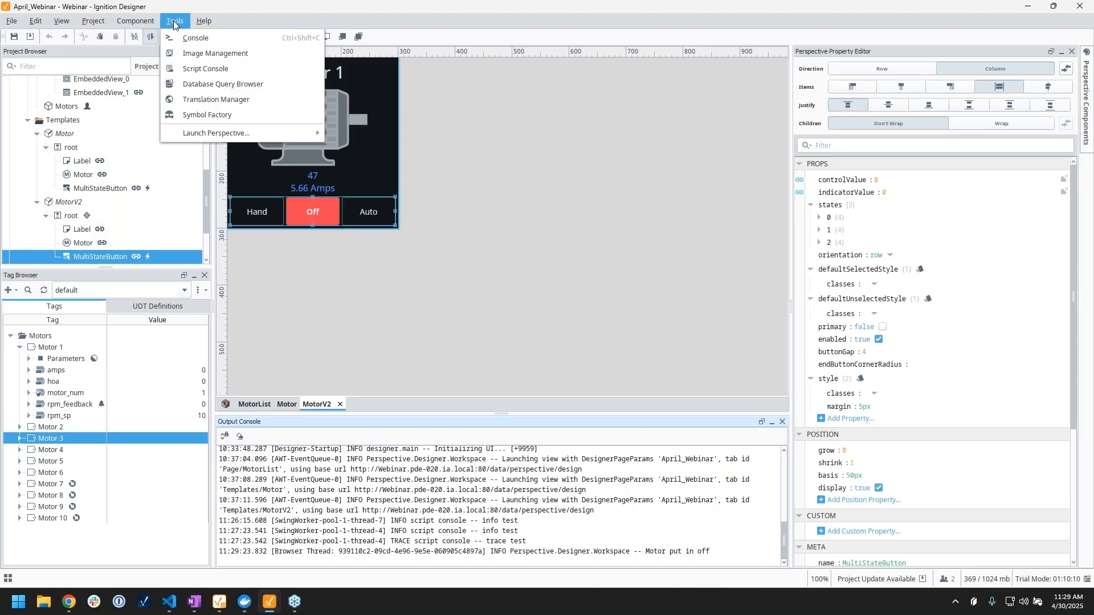
mouse_move(204, 137)
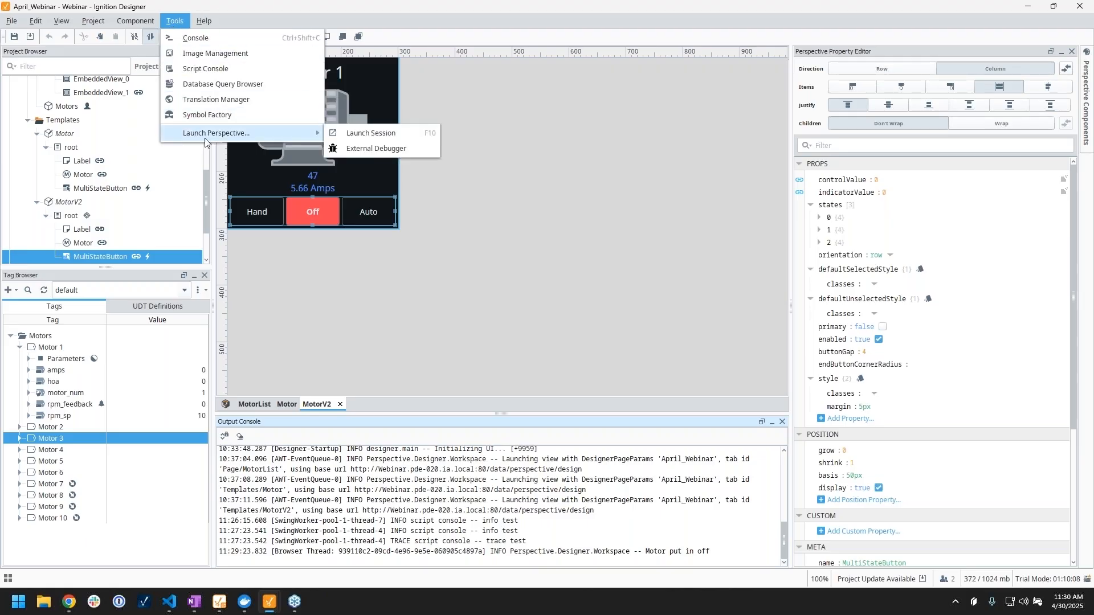
click(358, 134)
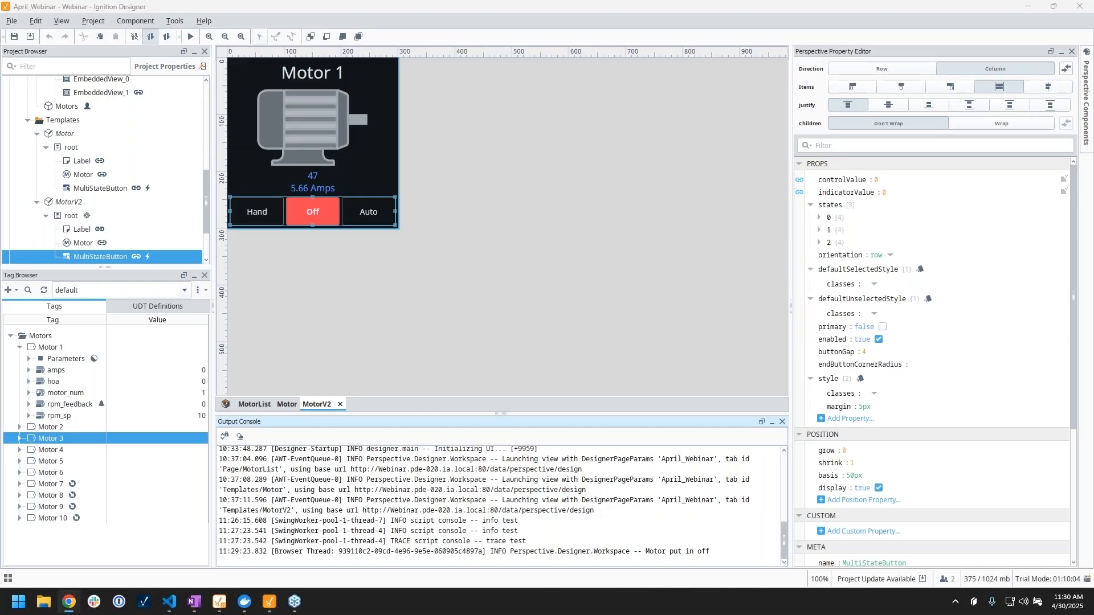
drag(626, 537, 387, 49)
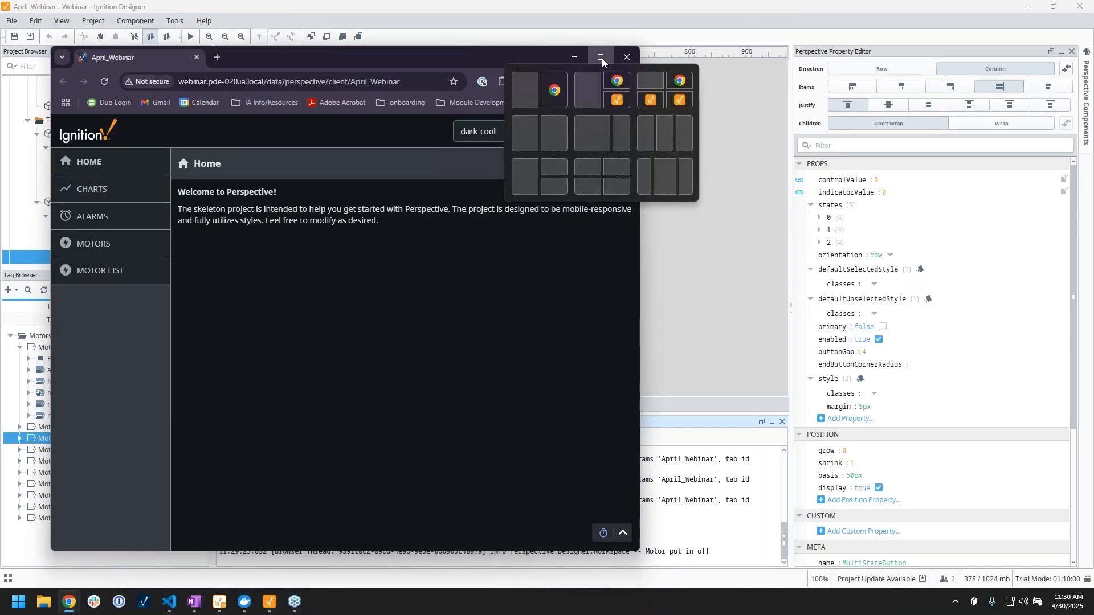
click(601, 58)
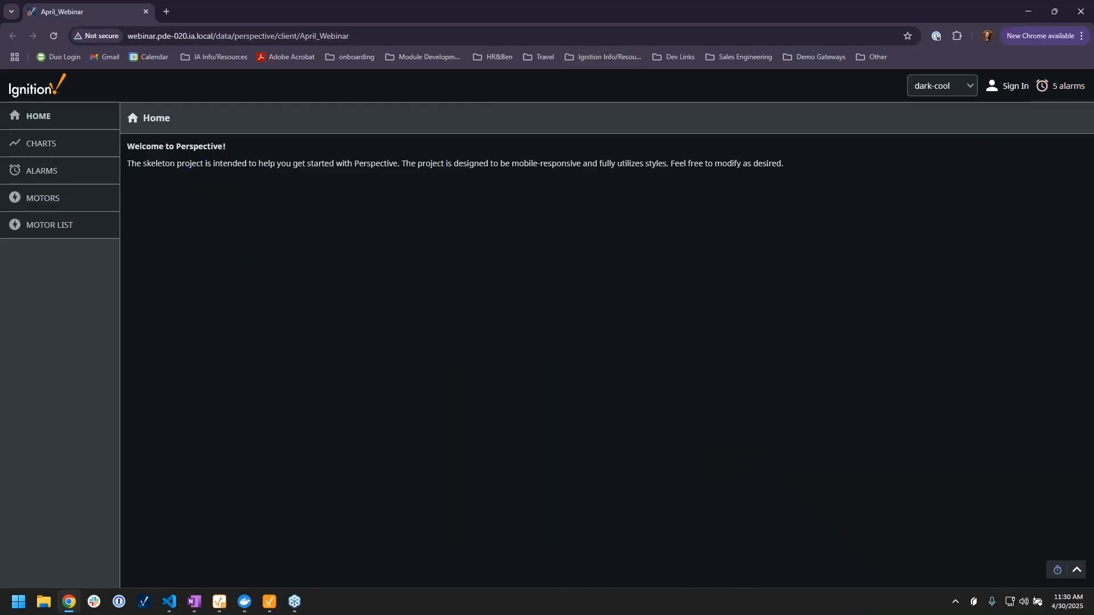
Step: Open Chrome's developer tools on the Perspective session and turn off device emulation so the page fills the viewport
click(1083, 39)
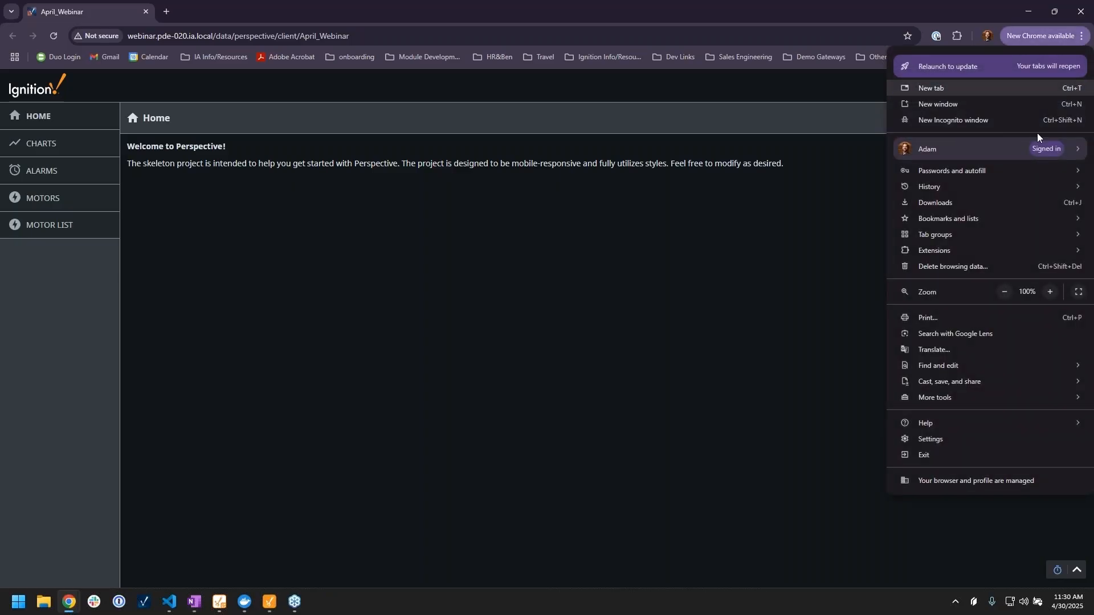
mouse_move(1016, 399)
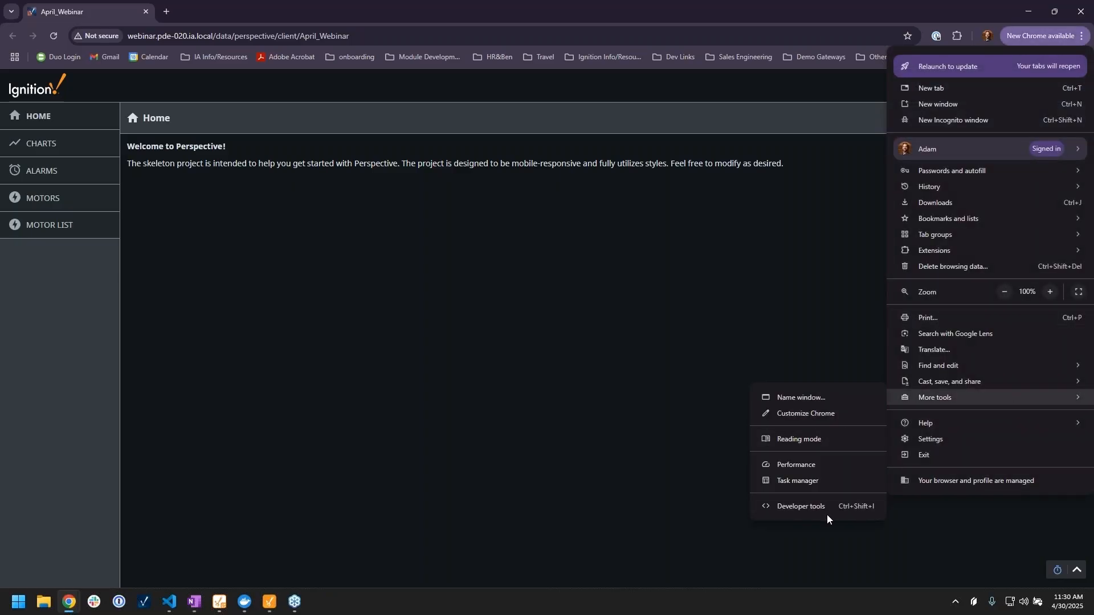
click(801, 506)
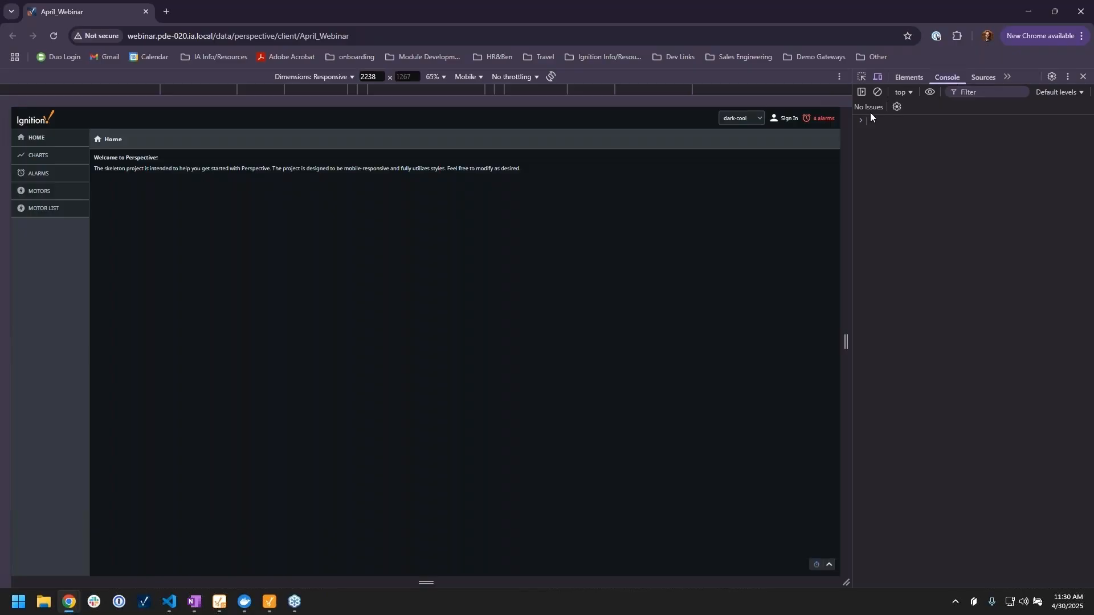
click(878, 77)
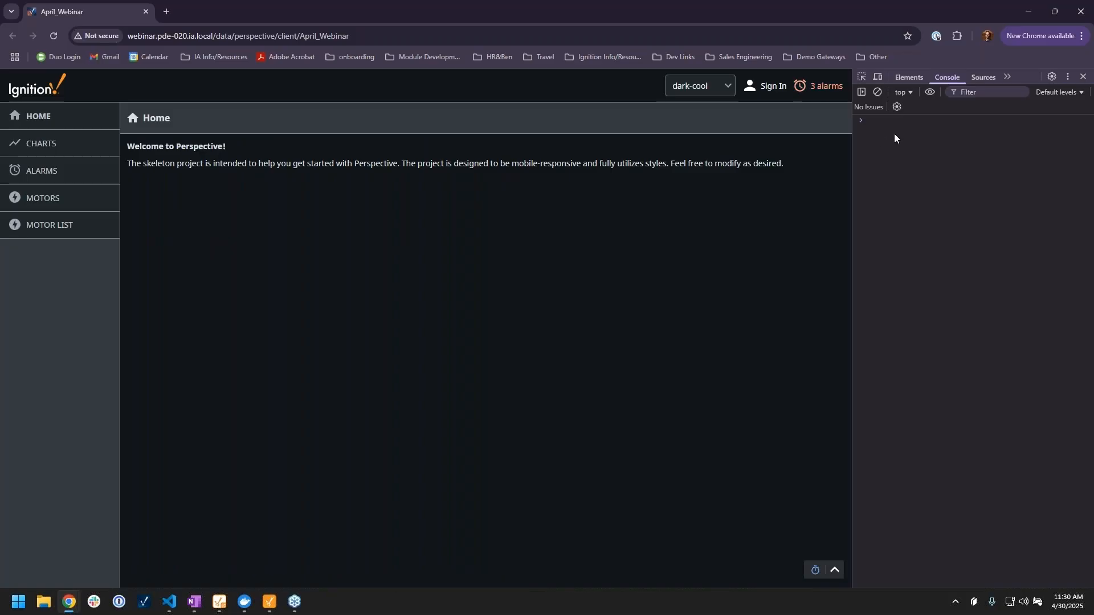
Step: Go to the Motor List page, set Motor 1 to Auto, and check the printed message in the browser console
click(77, 225)
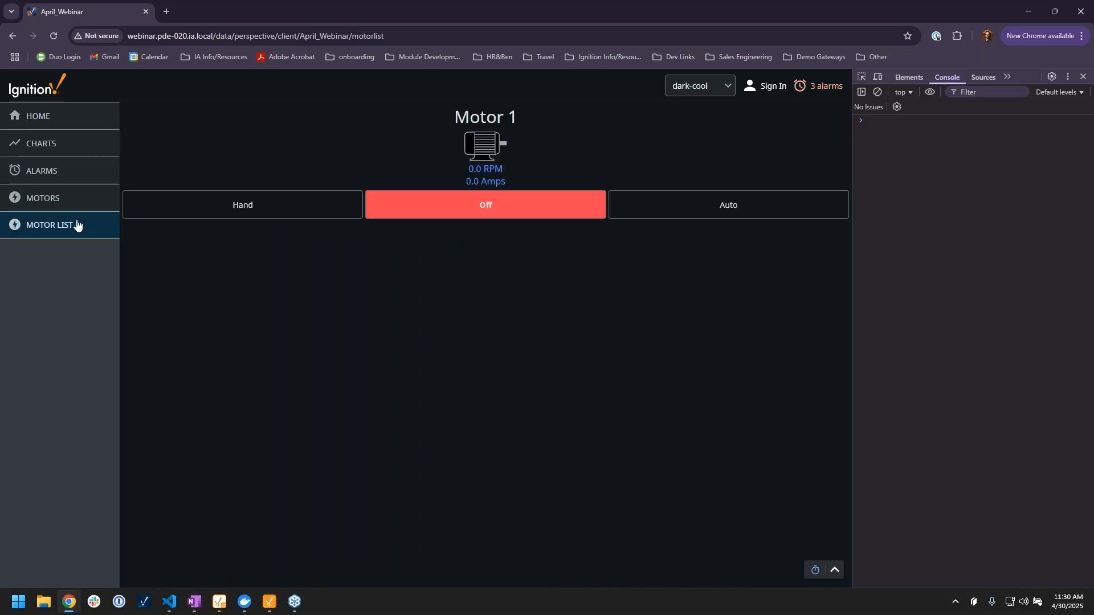
click(740, 207)
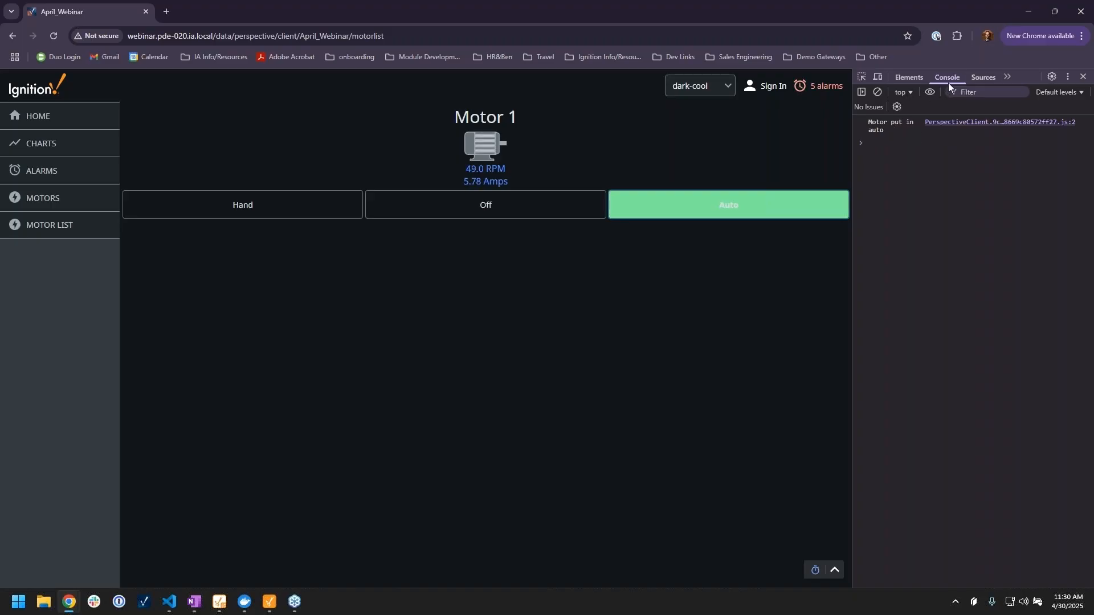
Step: Turn on device emulation, emulate the Motor List page on an iPhone 14 Pro Max, and bring up the other available device presets
click(880, 76)
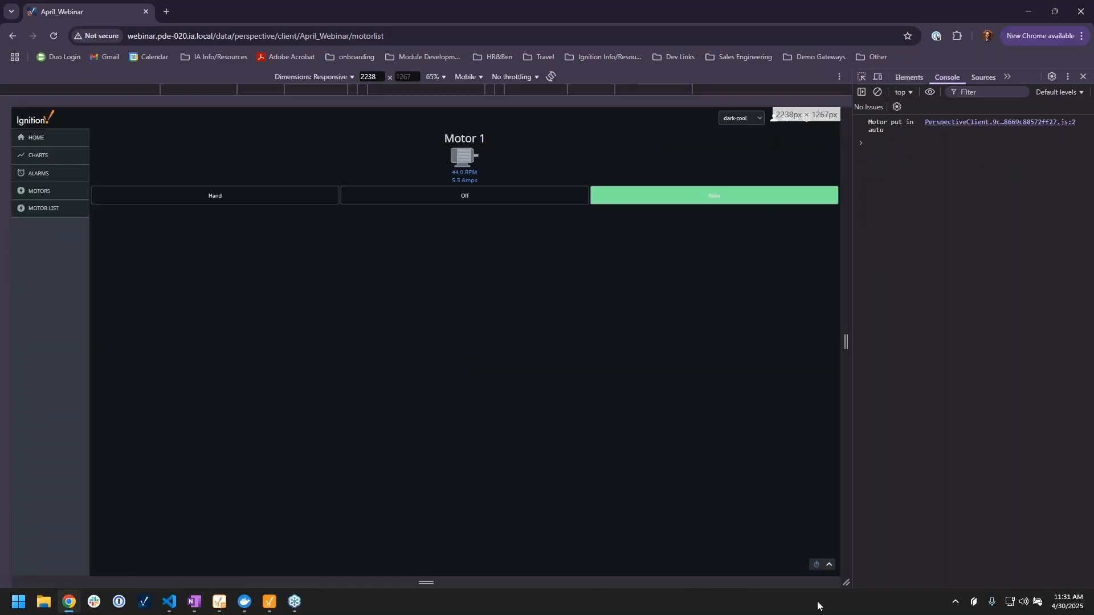
drag(847, 582, 867, 611)
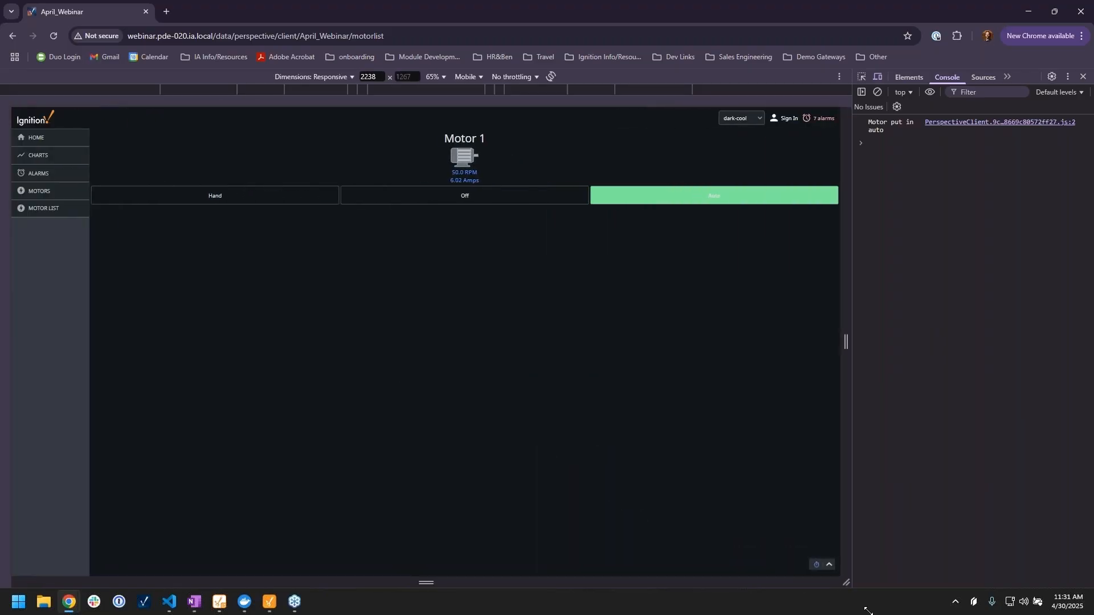
click(330, 75)
click(326, 171)
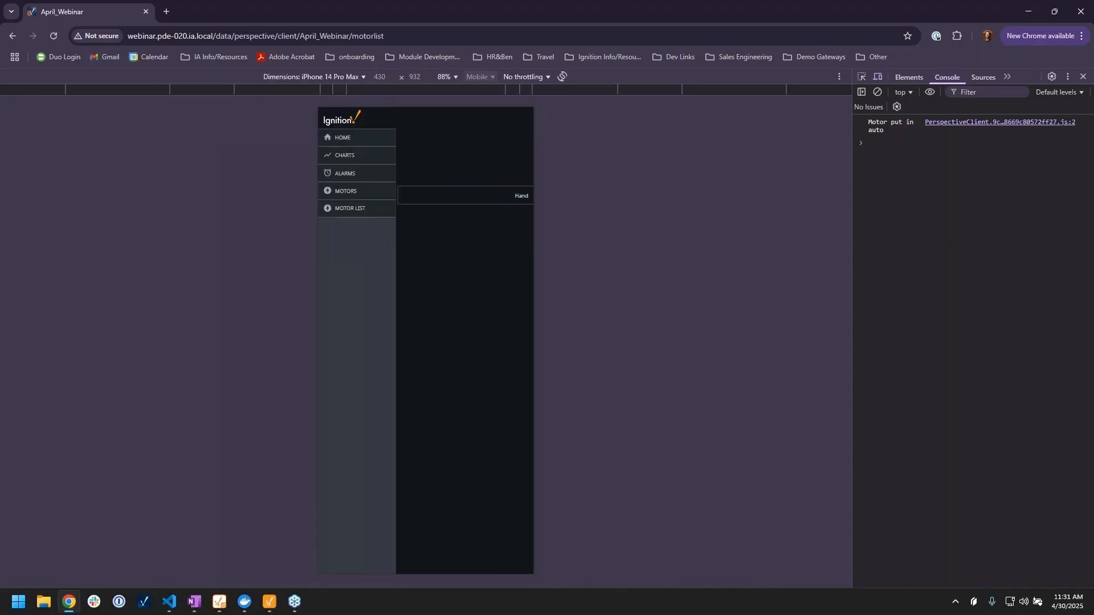
click(351, 81)
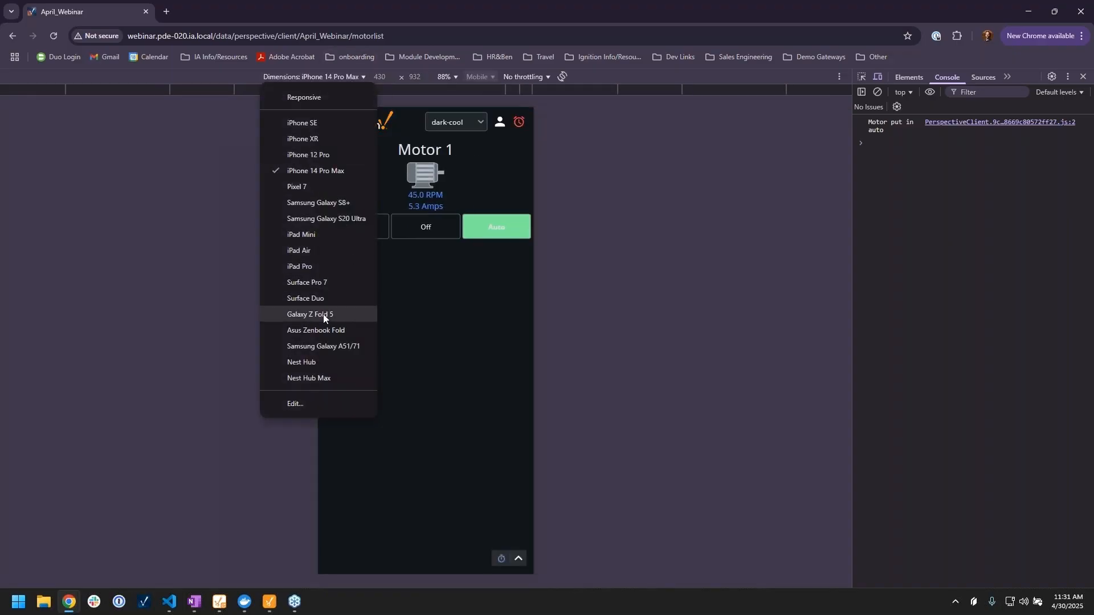